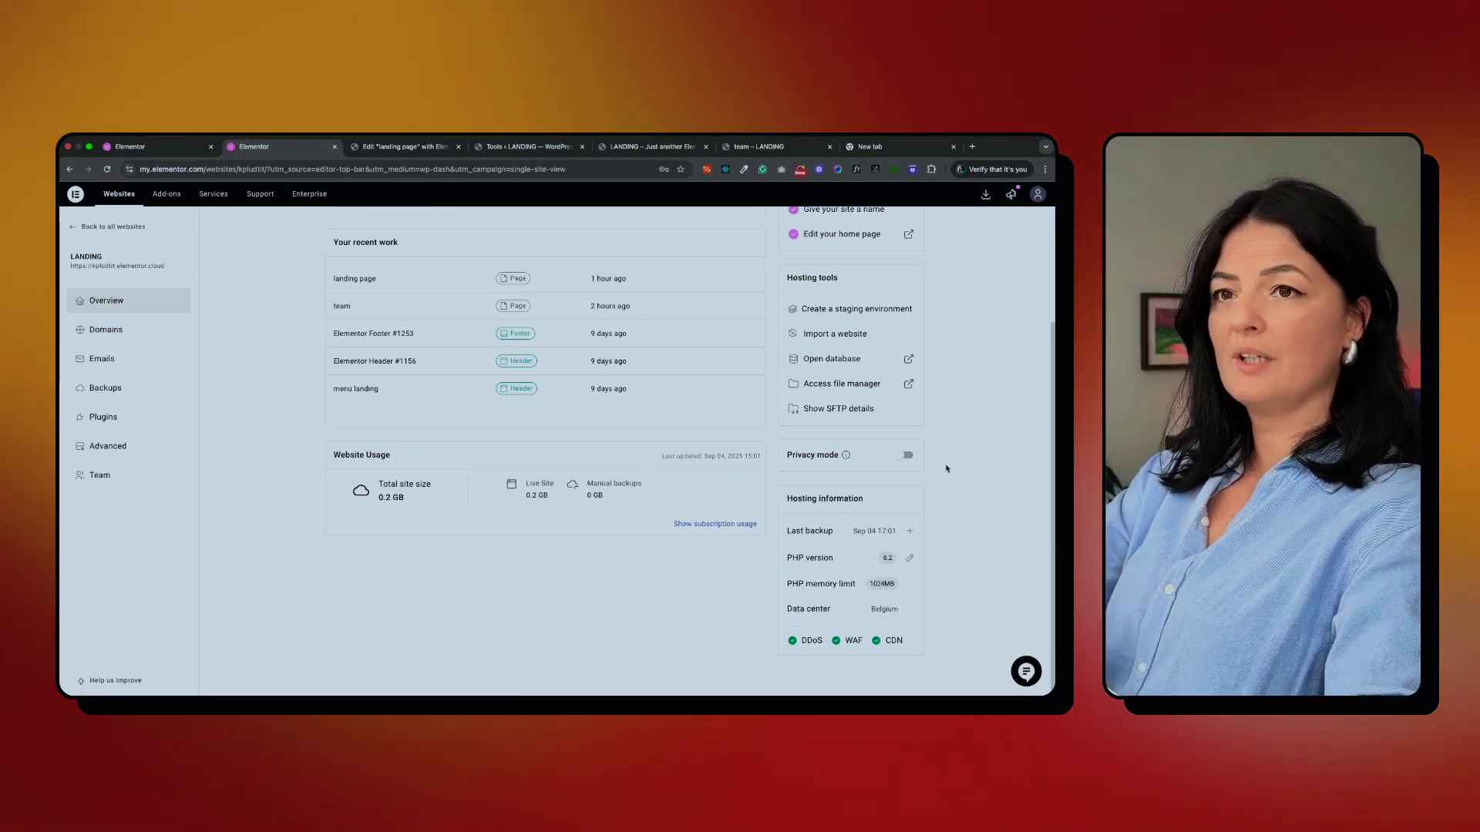
Lock the LANDING site with Privacy mode and show its access PIN unmasked.
scroll(679, 578, "up", 3)
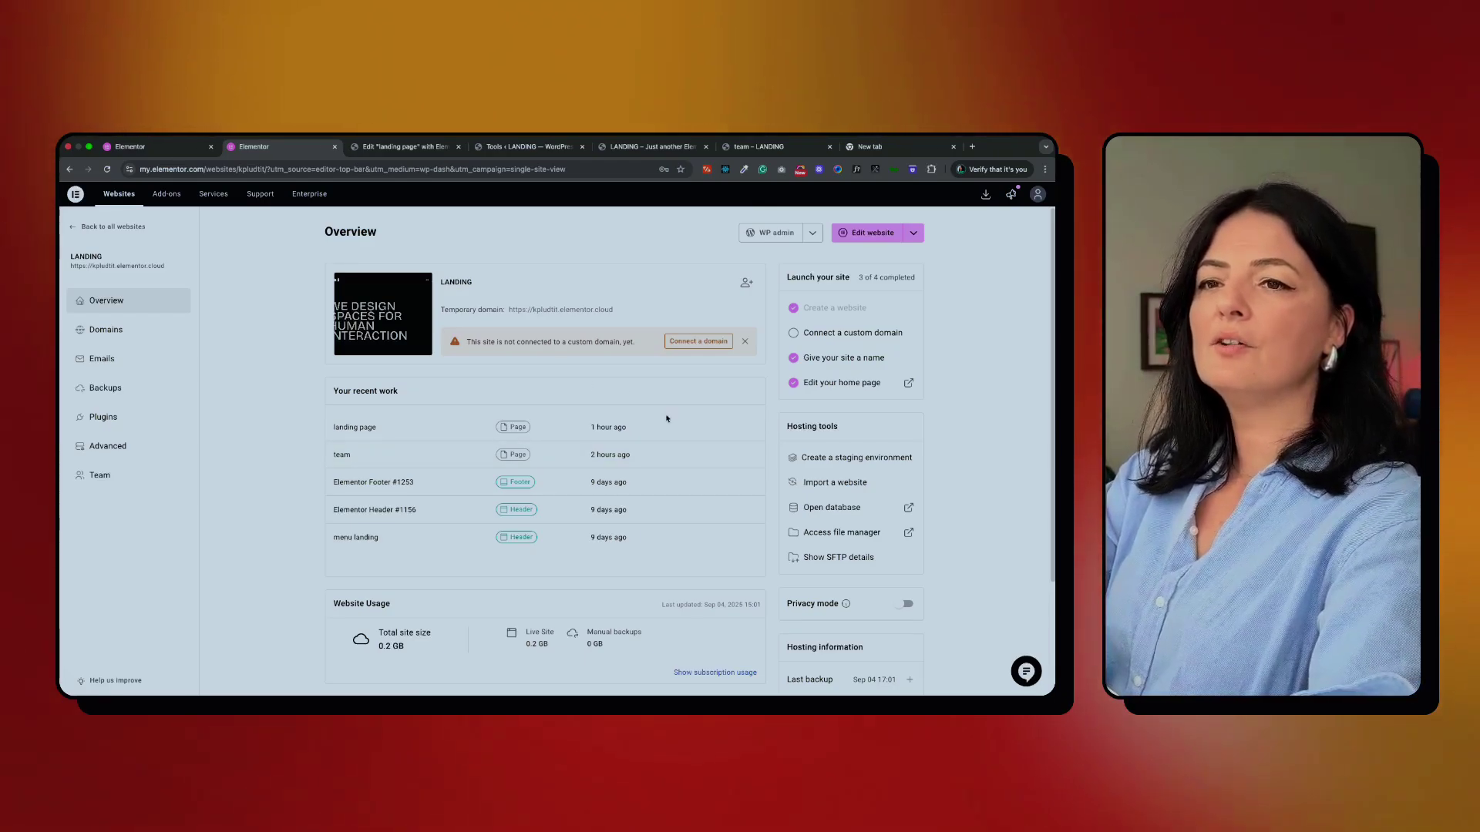
scroll(800, 532, "down", 2)
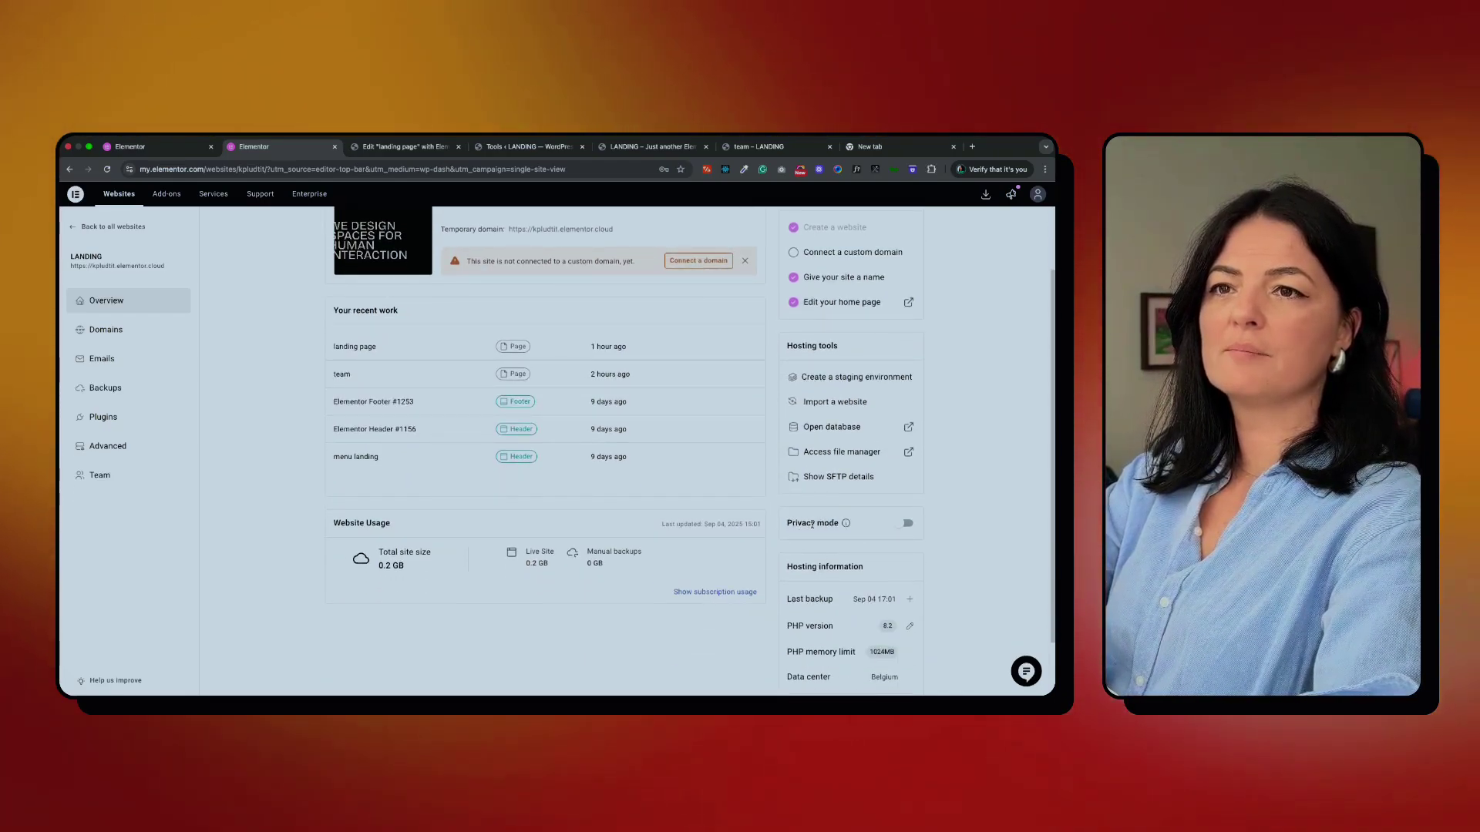
left_click_drag(787, 524, 840, 525)
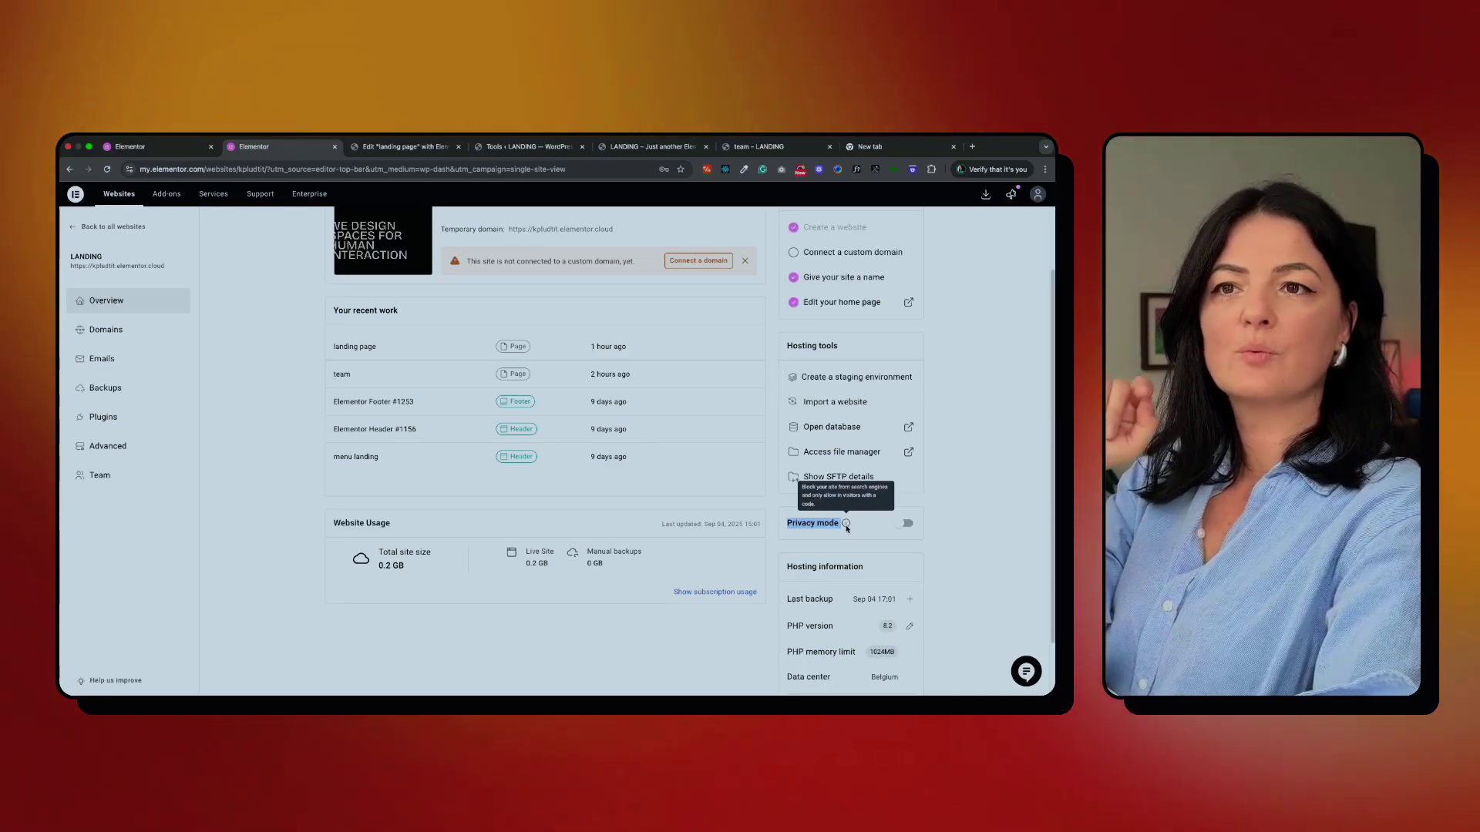
left_click(906, 524)
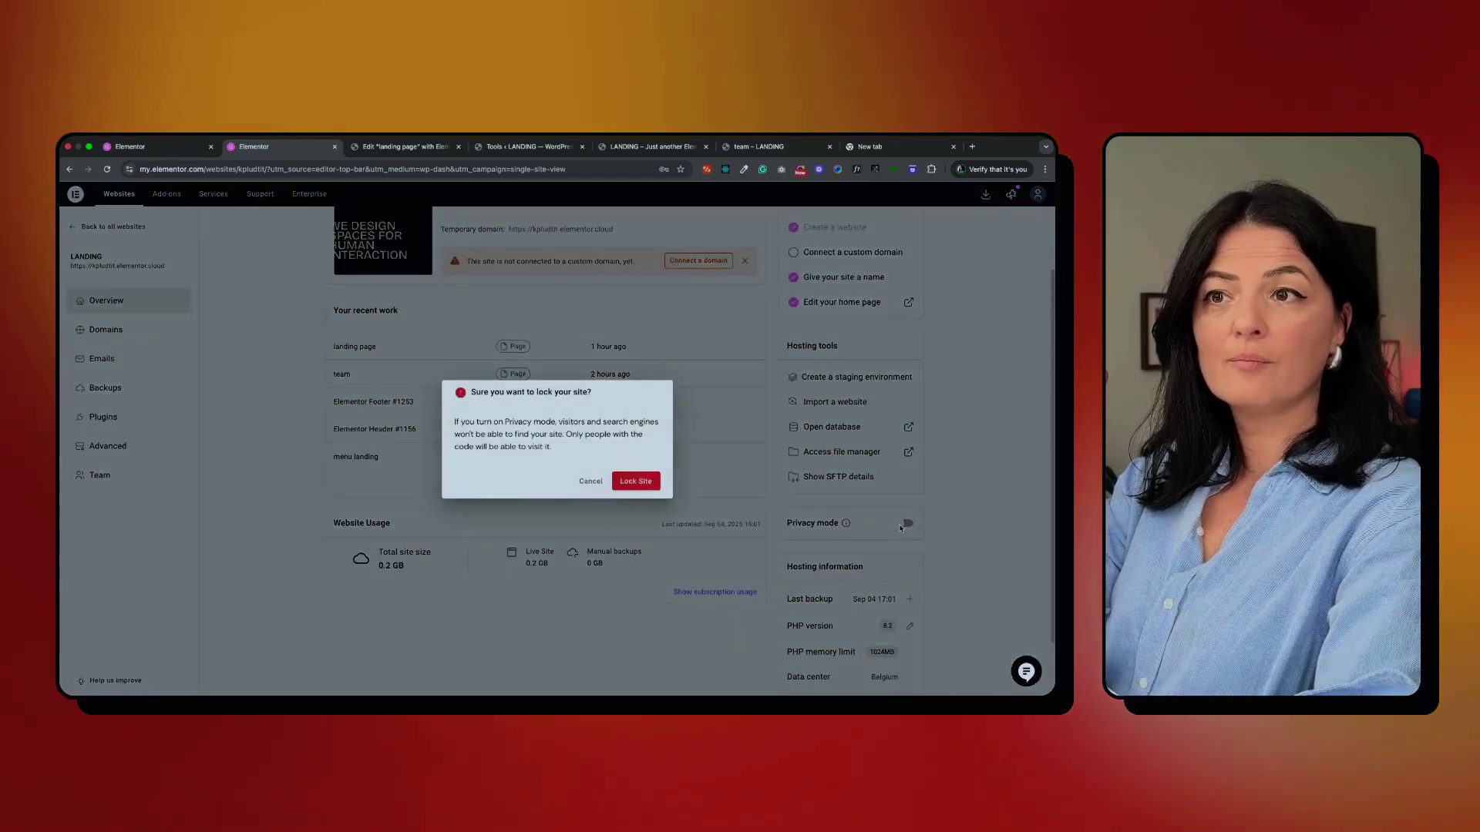
left_click(639, 488)
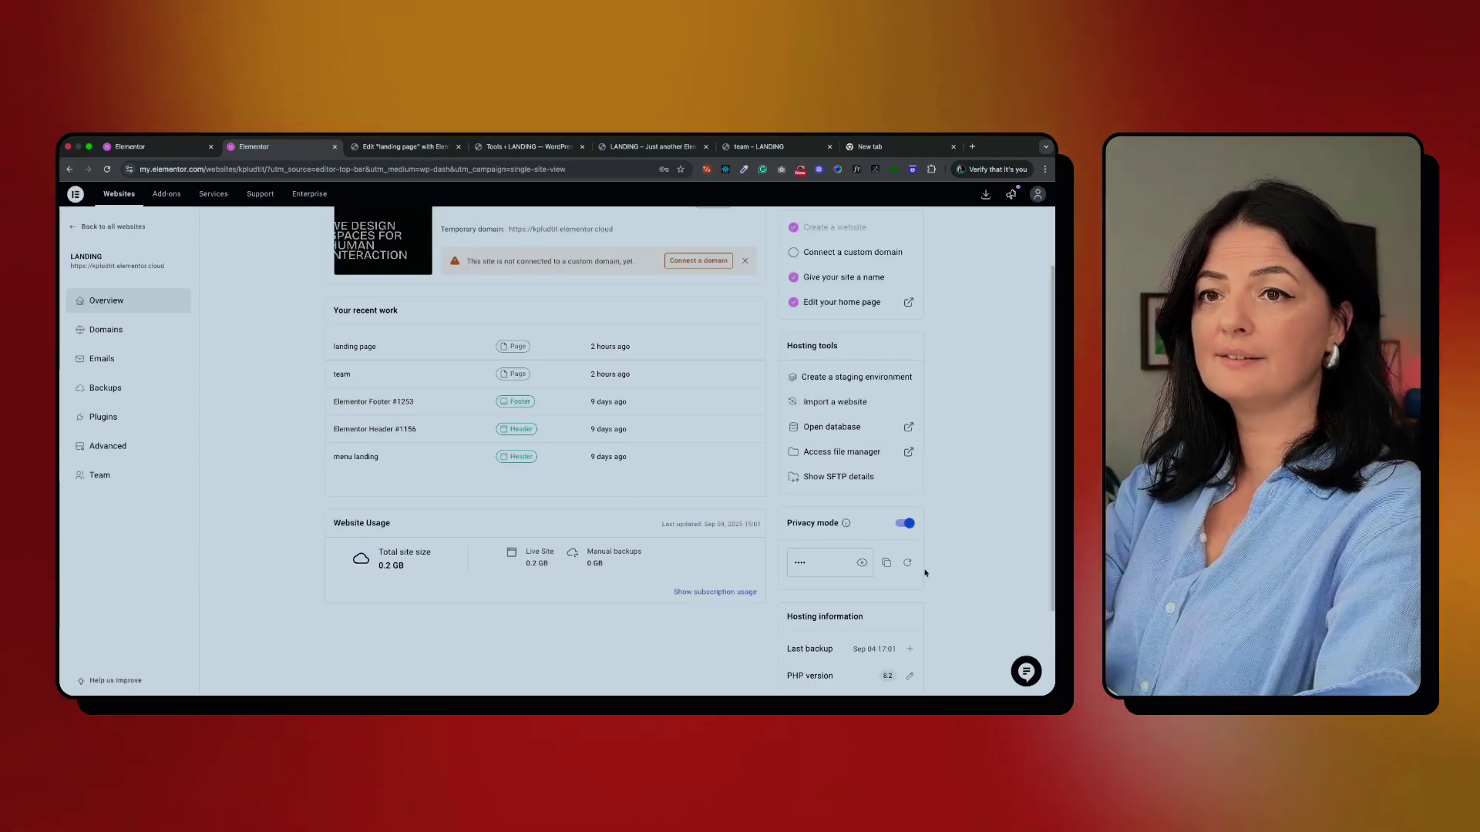
left_click(861, 563)
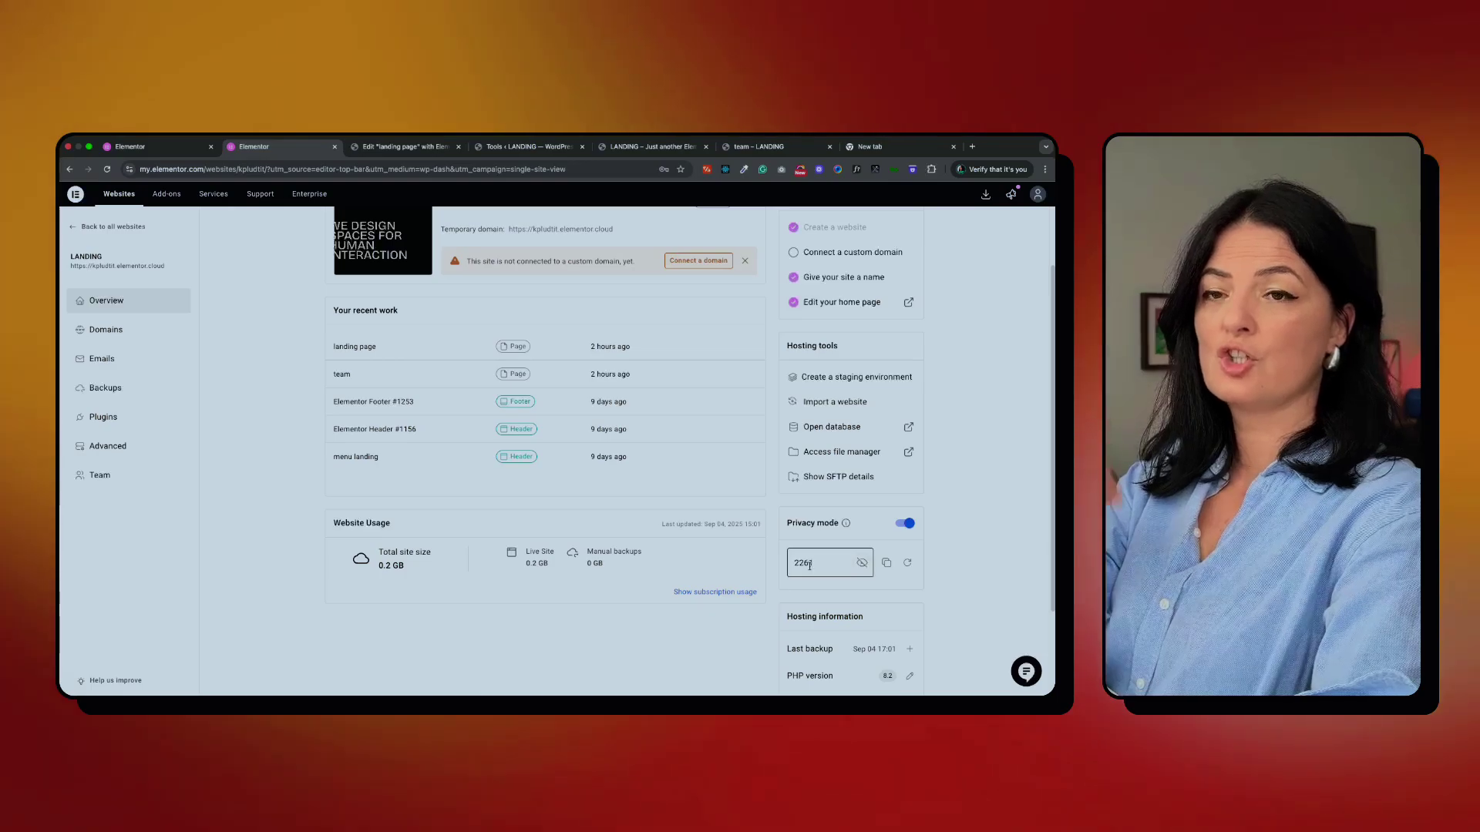
double_click(808, 563)
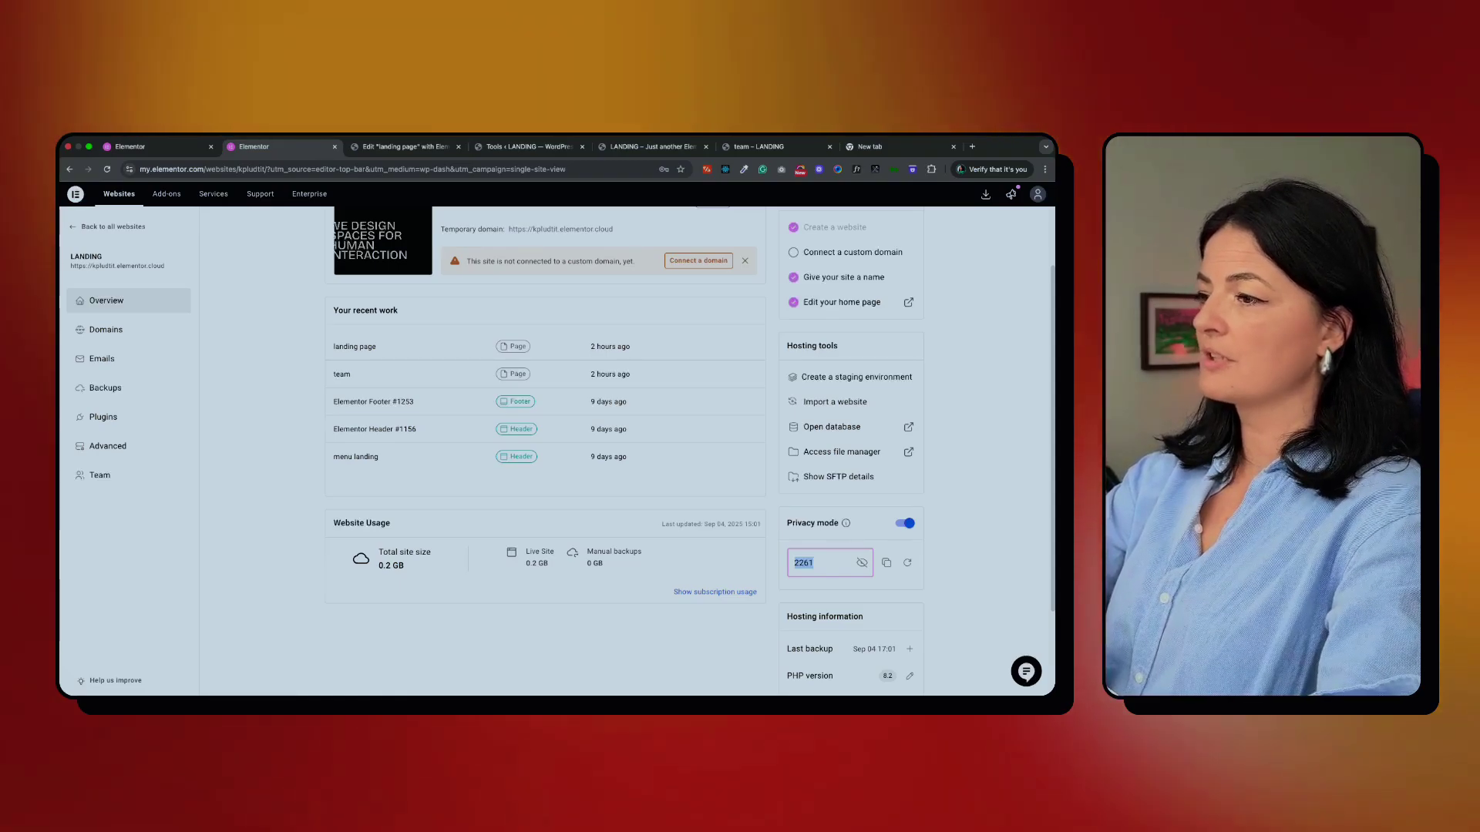
Load the site's pasted URL in a new incognito Chrome window.
key("super+shift+n")
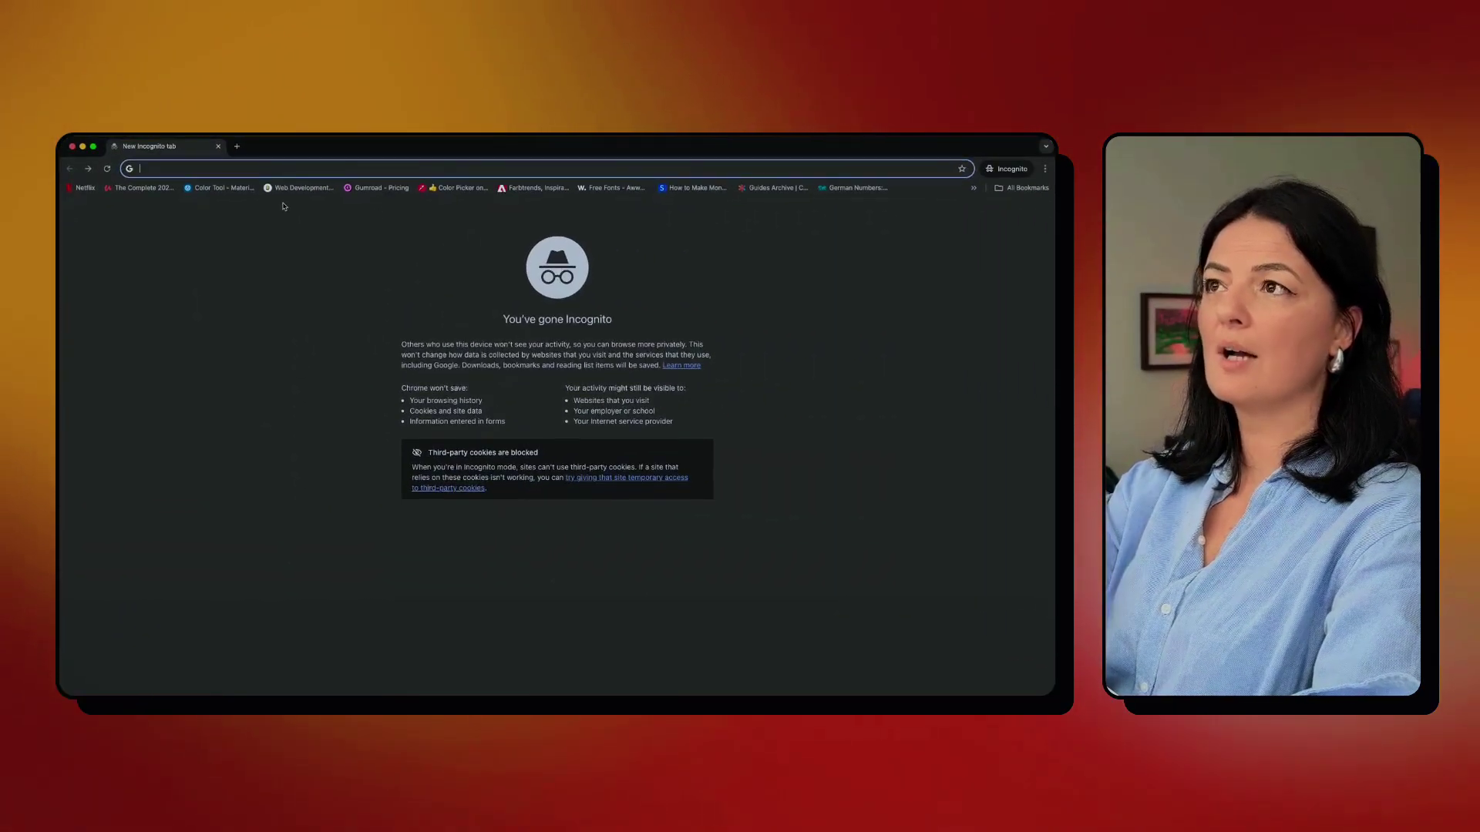
type("https://kpludtit.elementor.cloud/")
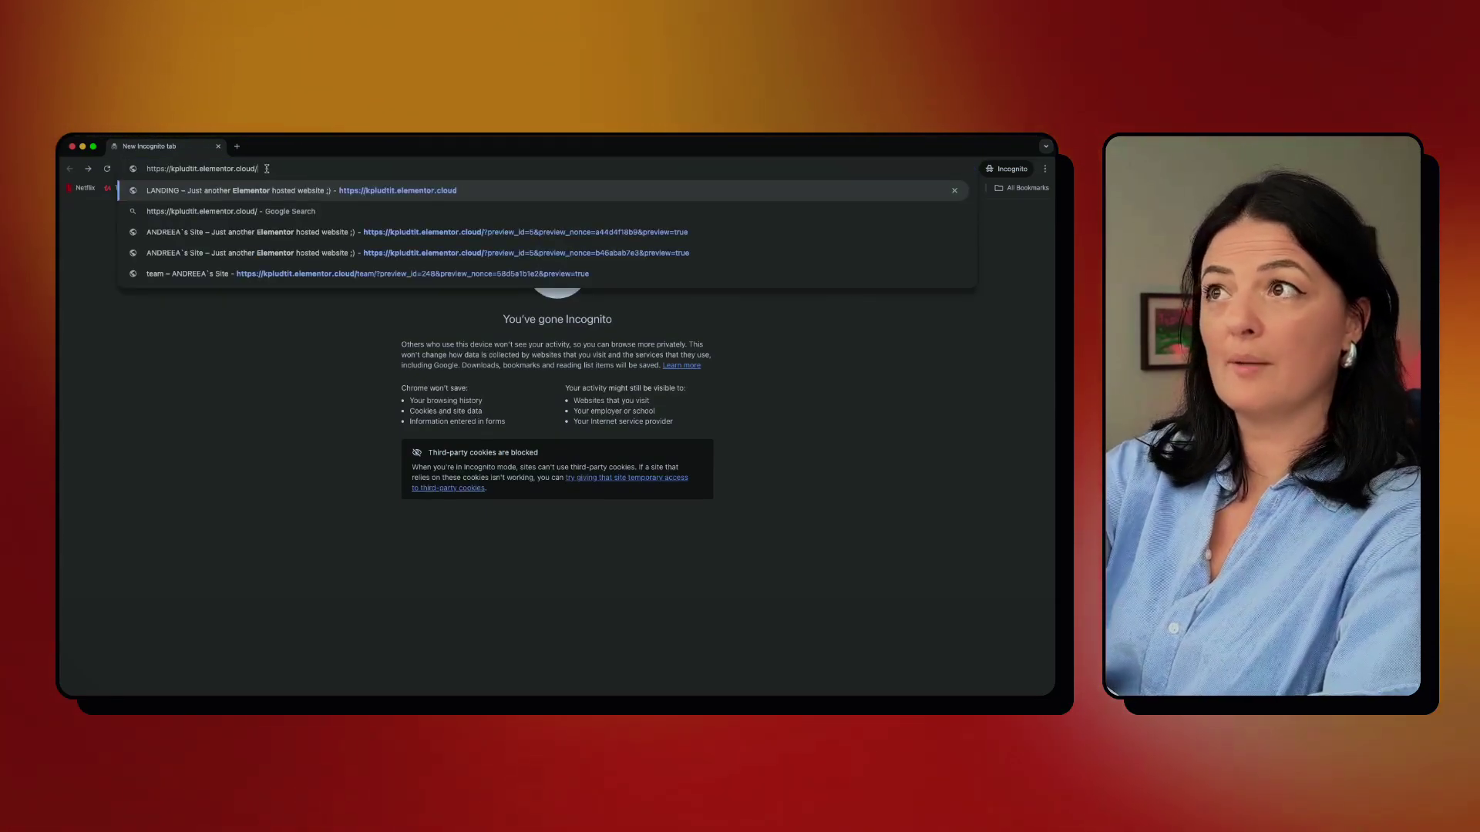
key("Return")
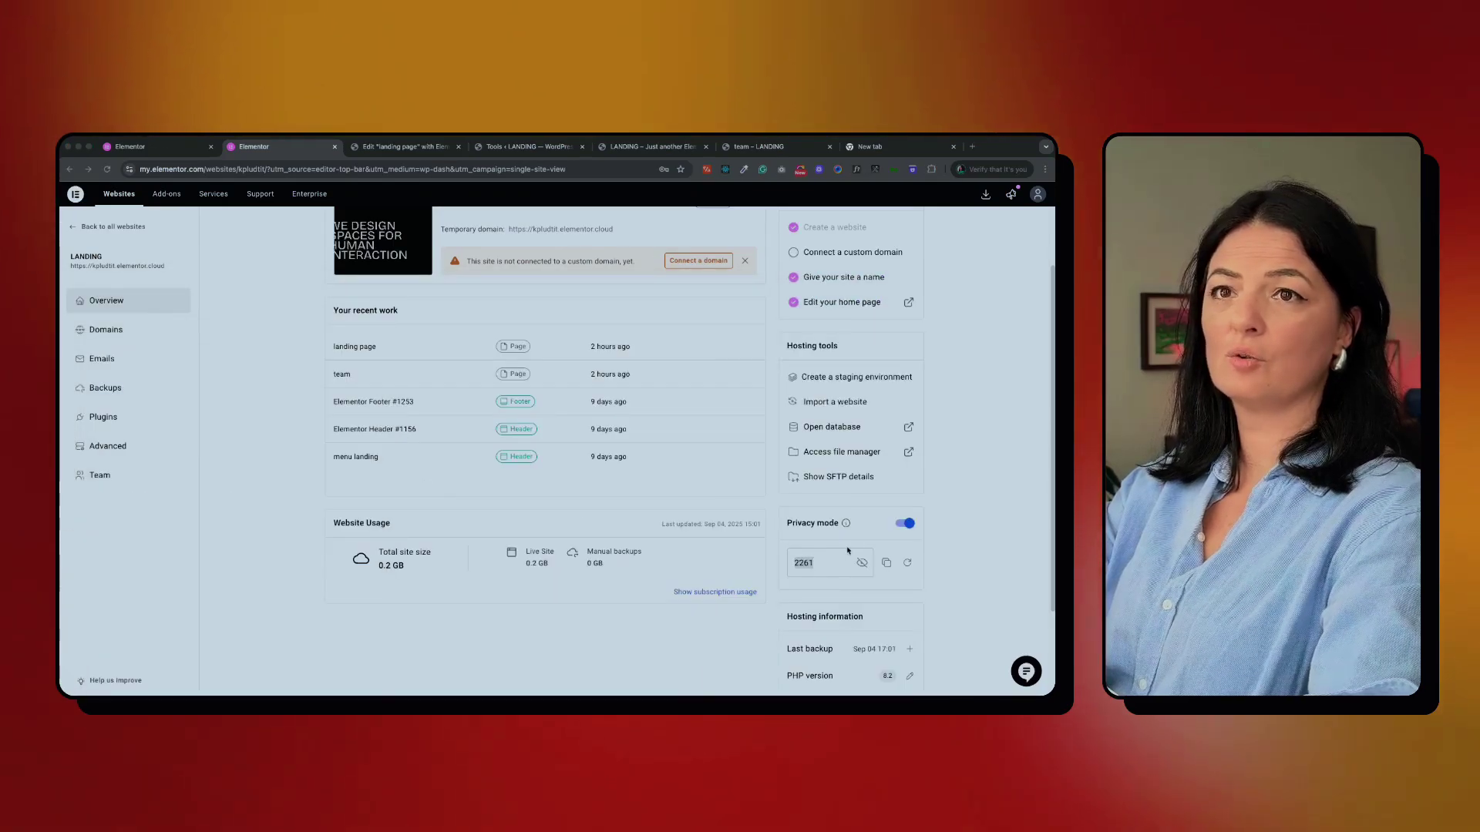
Copy the site's access PIN from the dashboard and enter it on the lock page.
left_click(886, 564)
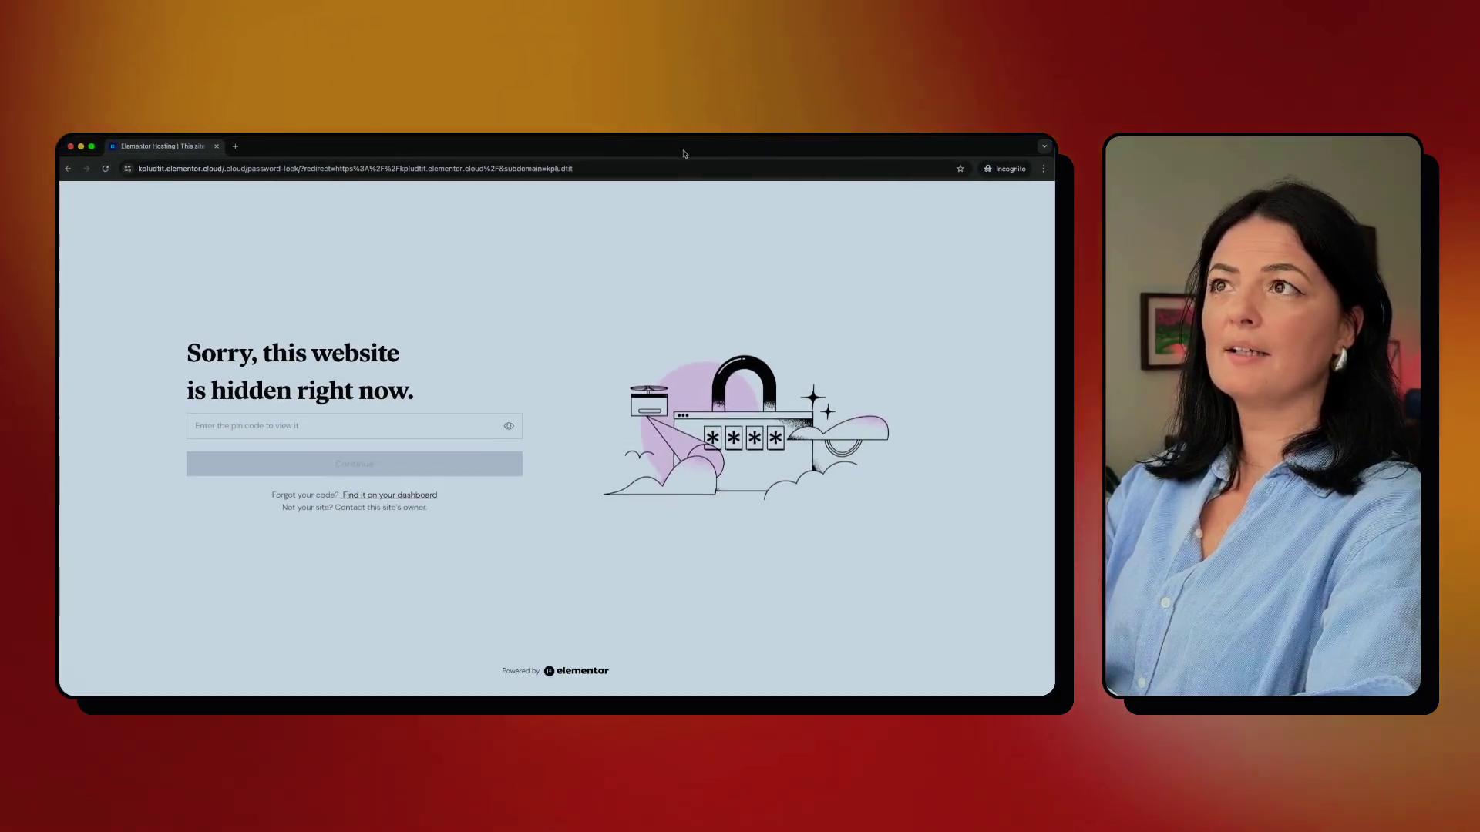
left_click(299, 429)
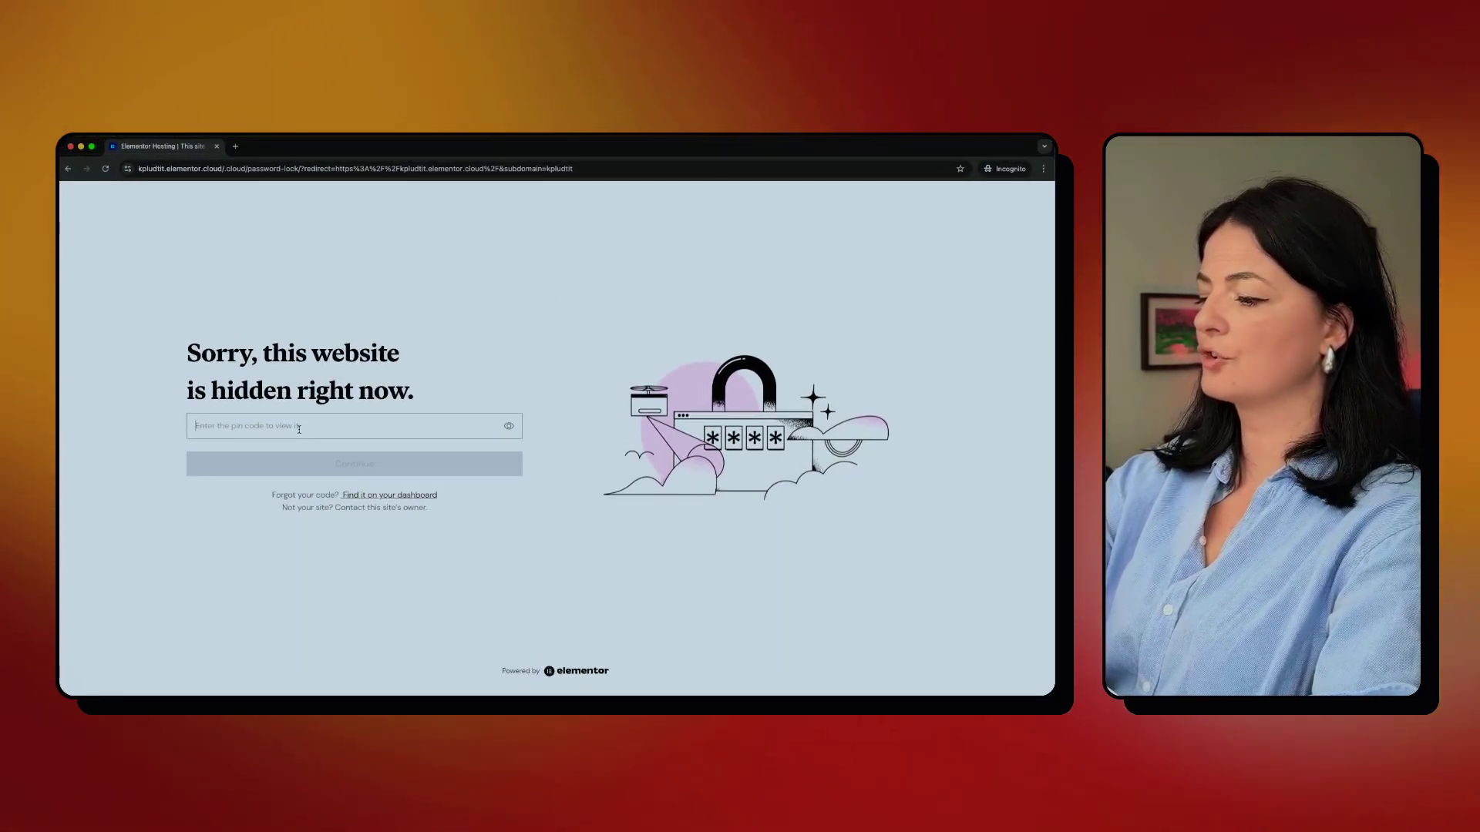
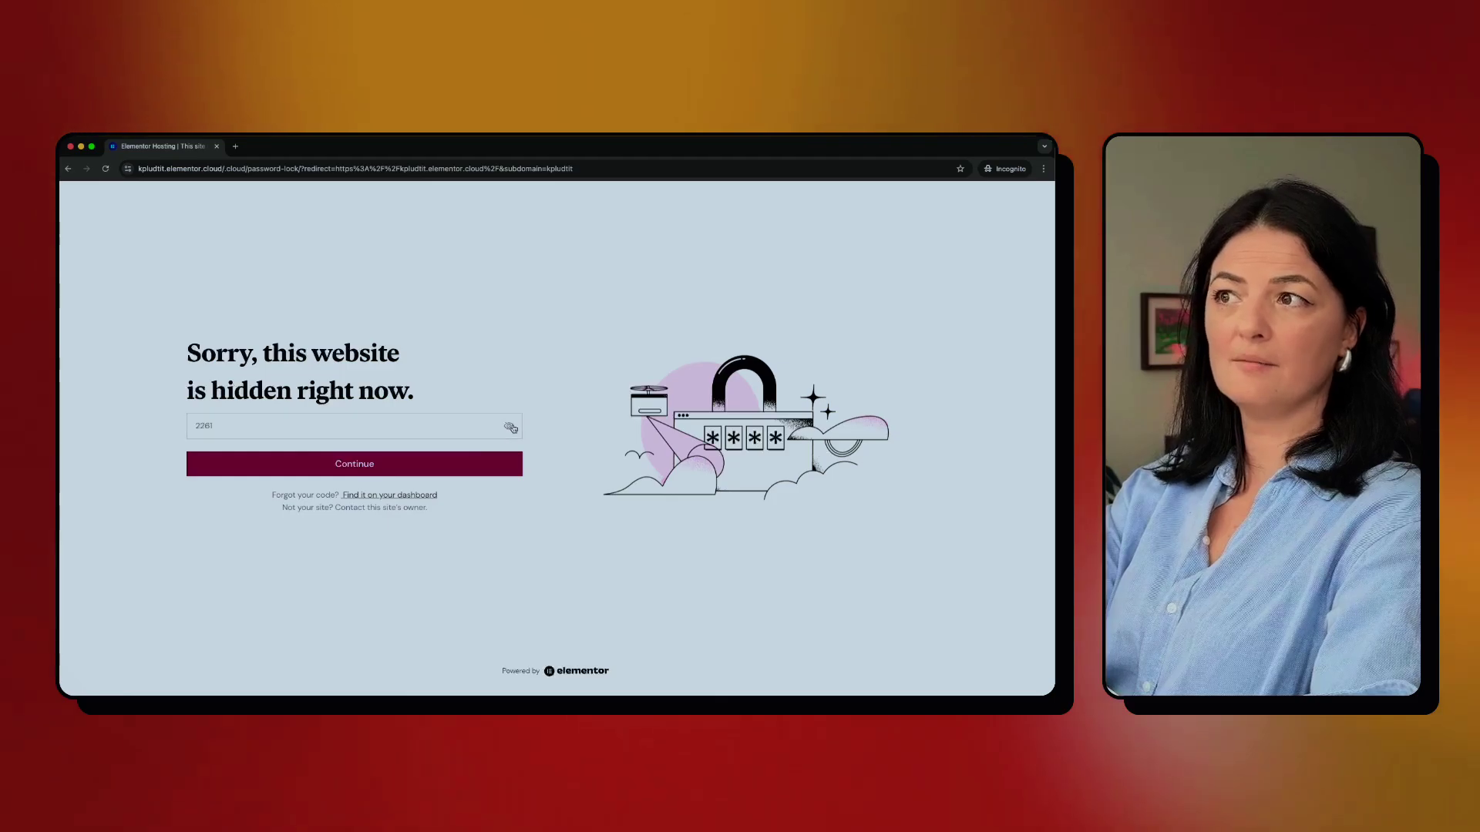
left_click(509, 427)
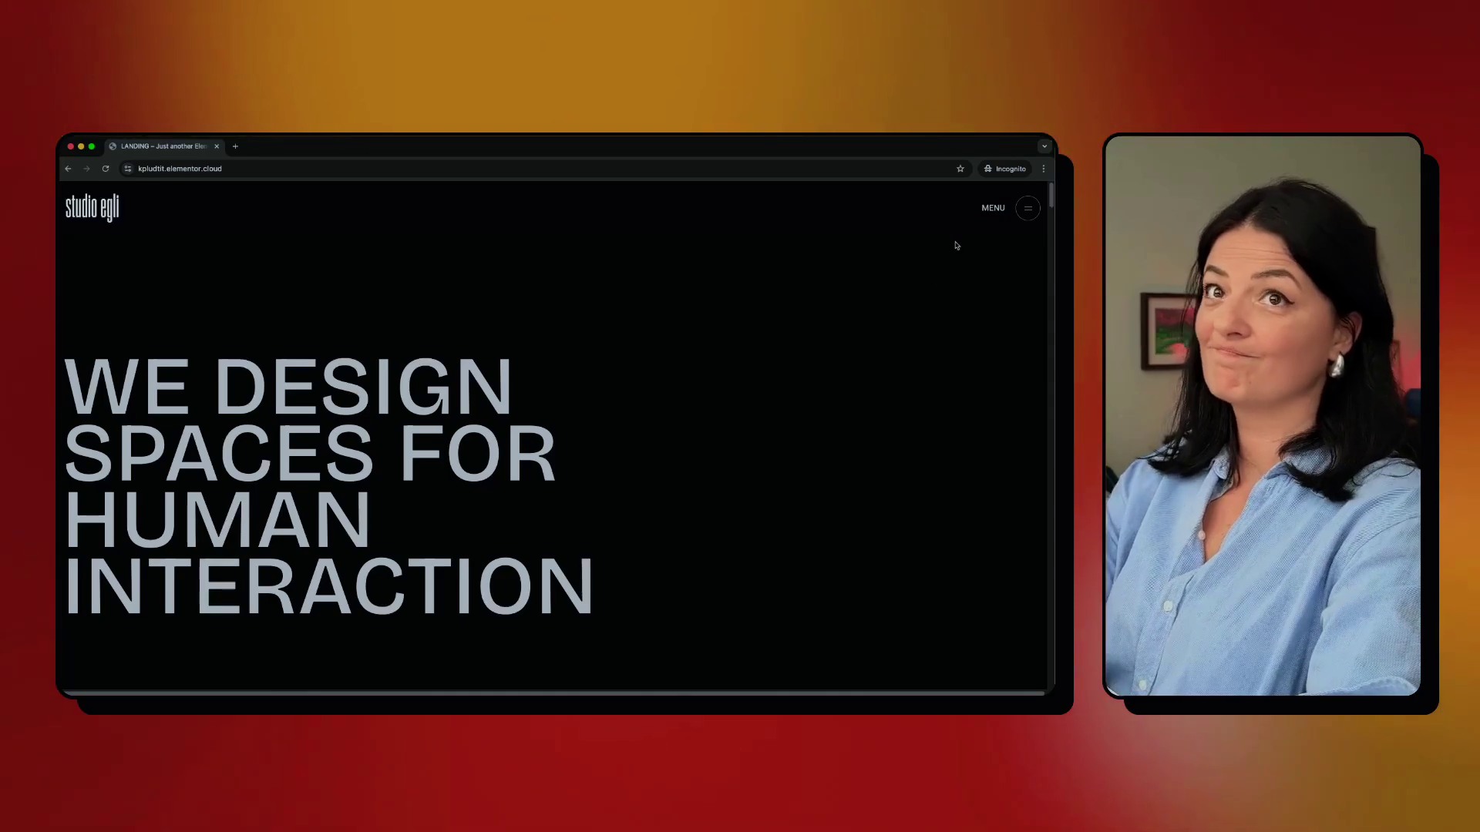
Open and close the site's MENU, then reload to bring back the lock page.
left_click(1030, 211)
left_click(1023, 209)
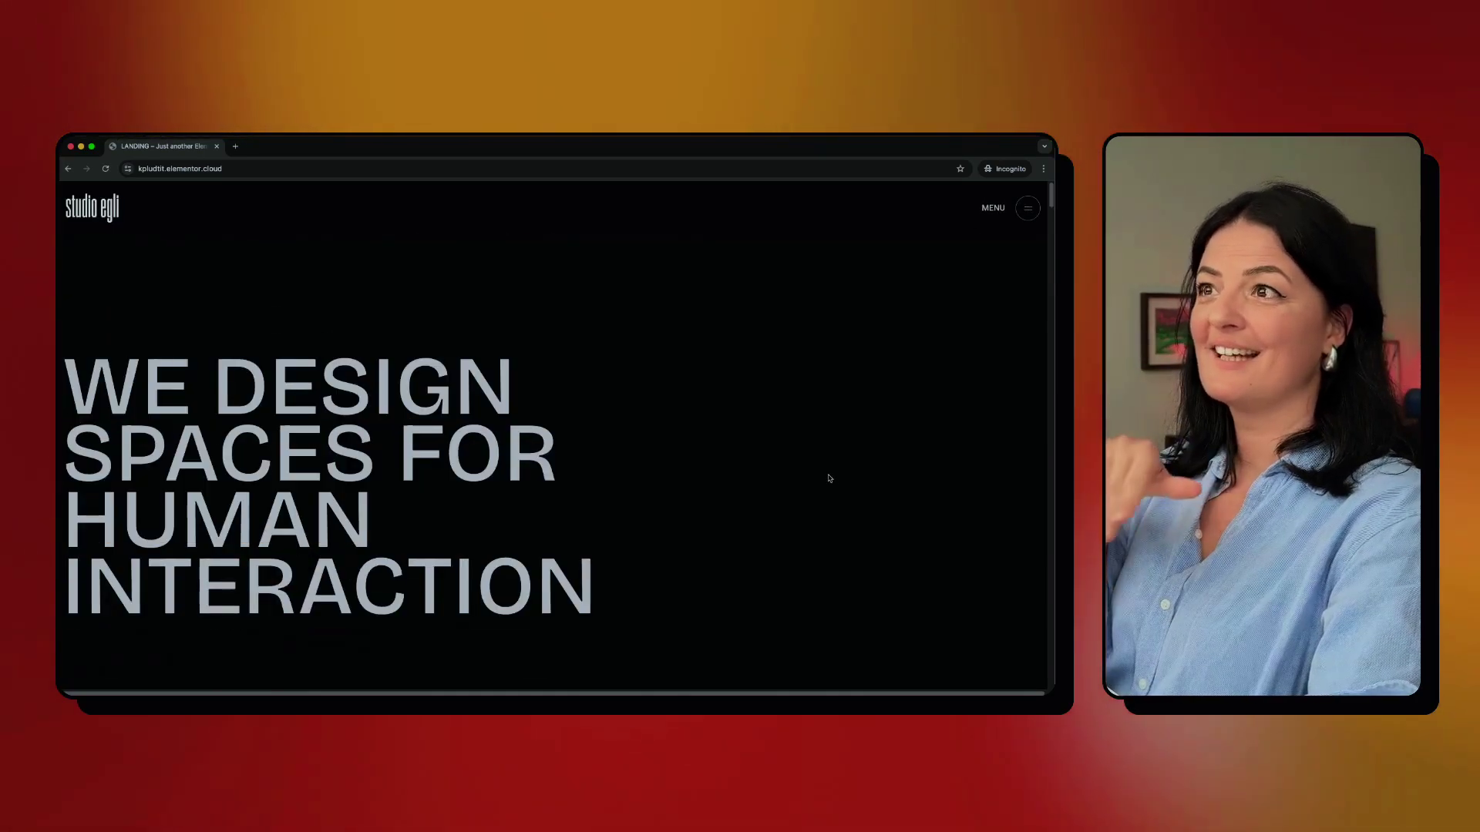
left_click(105, 168)
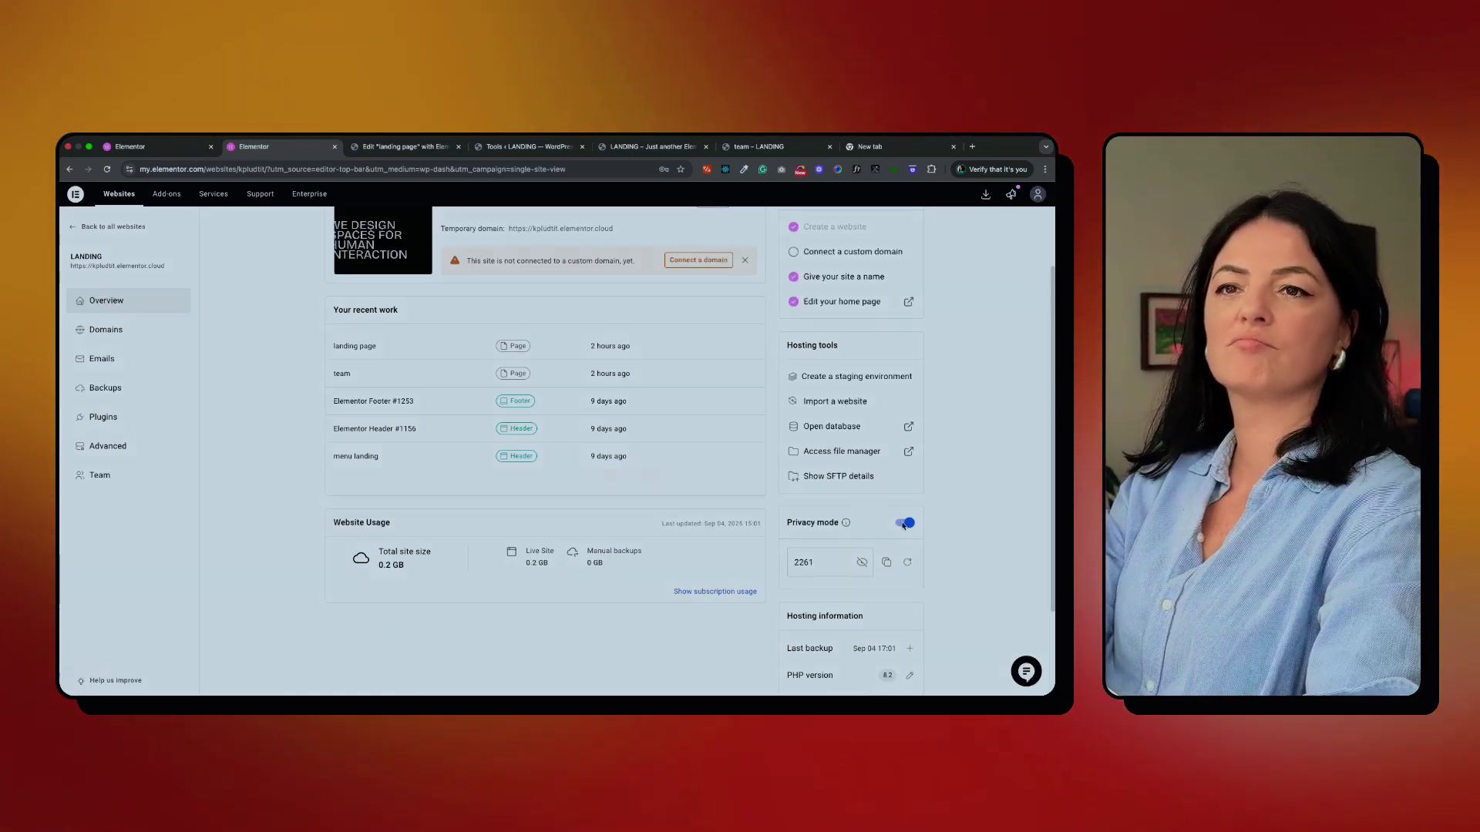
Switch off Privacy mode in the dashboard and copy the site's web address.
left_click(903, 526)
key("Return")
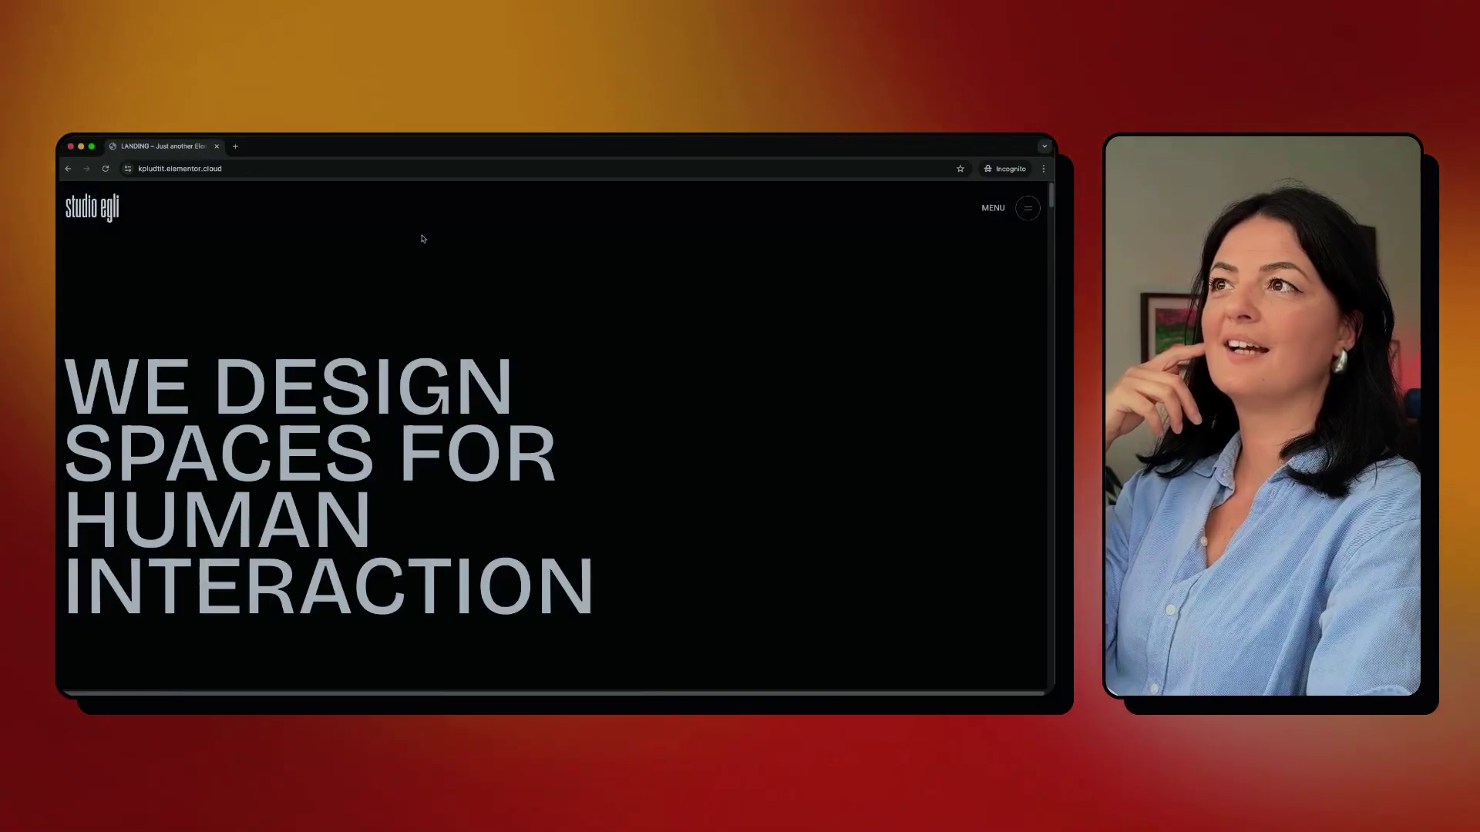
left_click(304, 167)
left_click(330, 270)
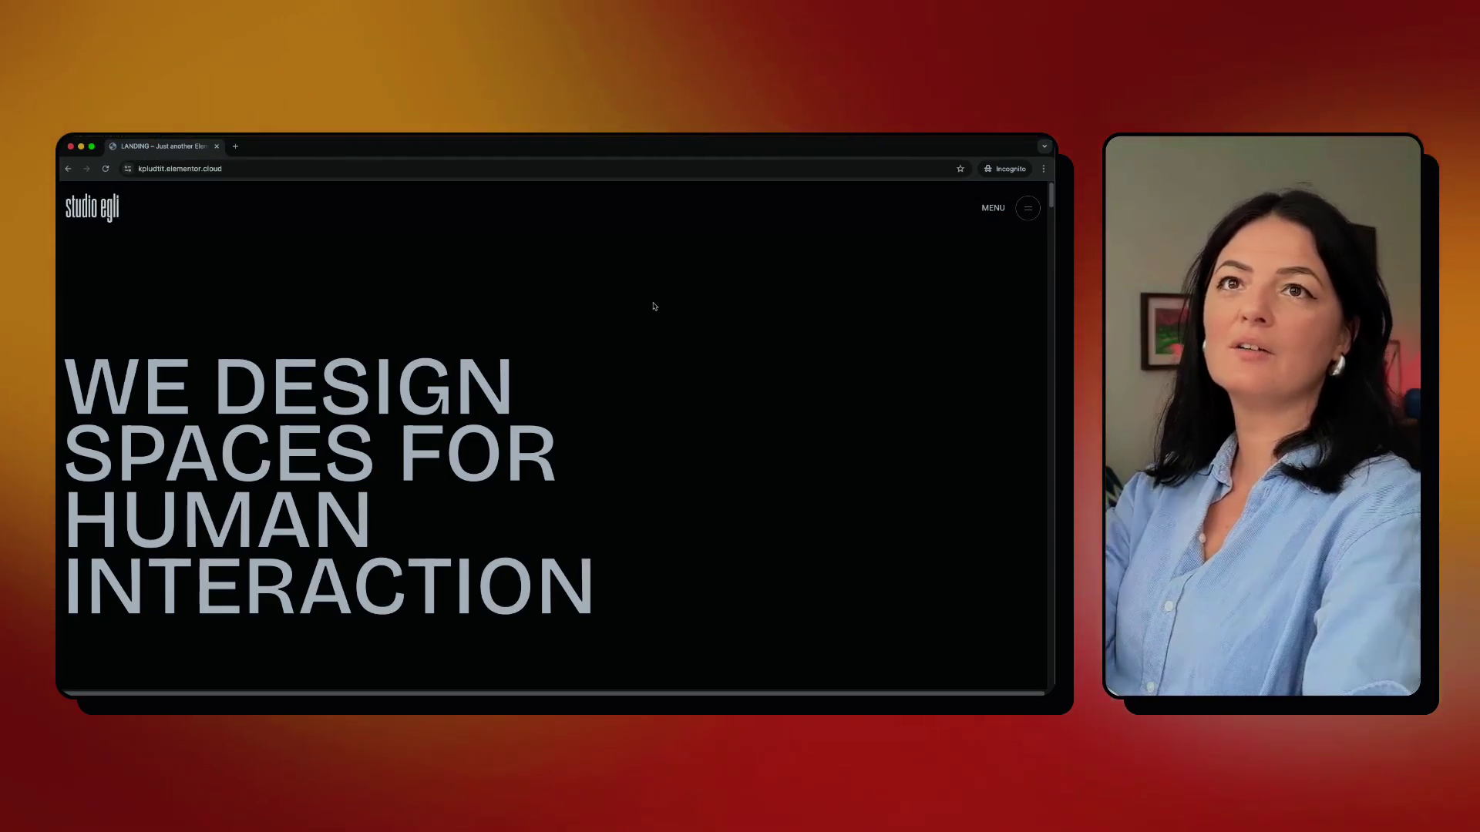
left_click(240, 168)
key("super+c")
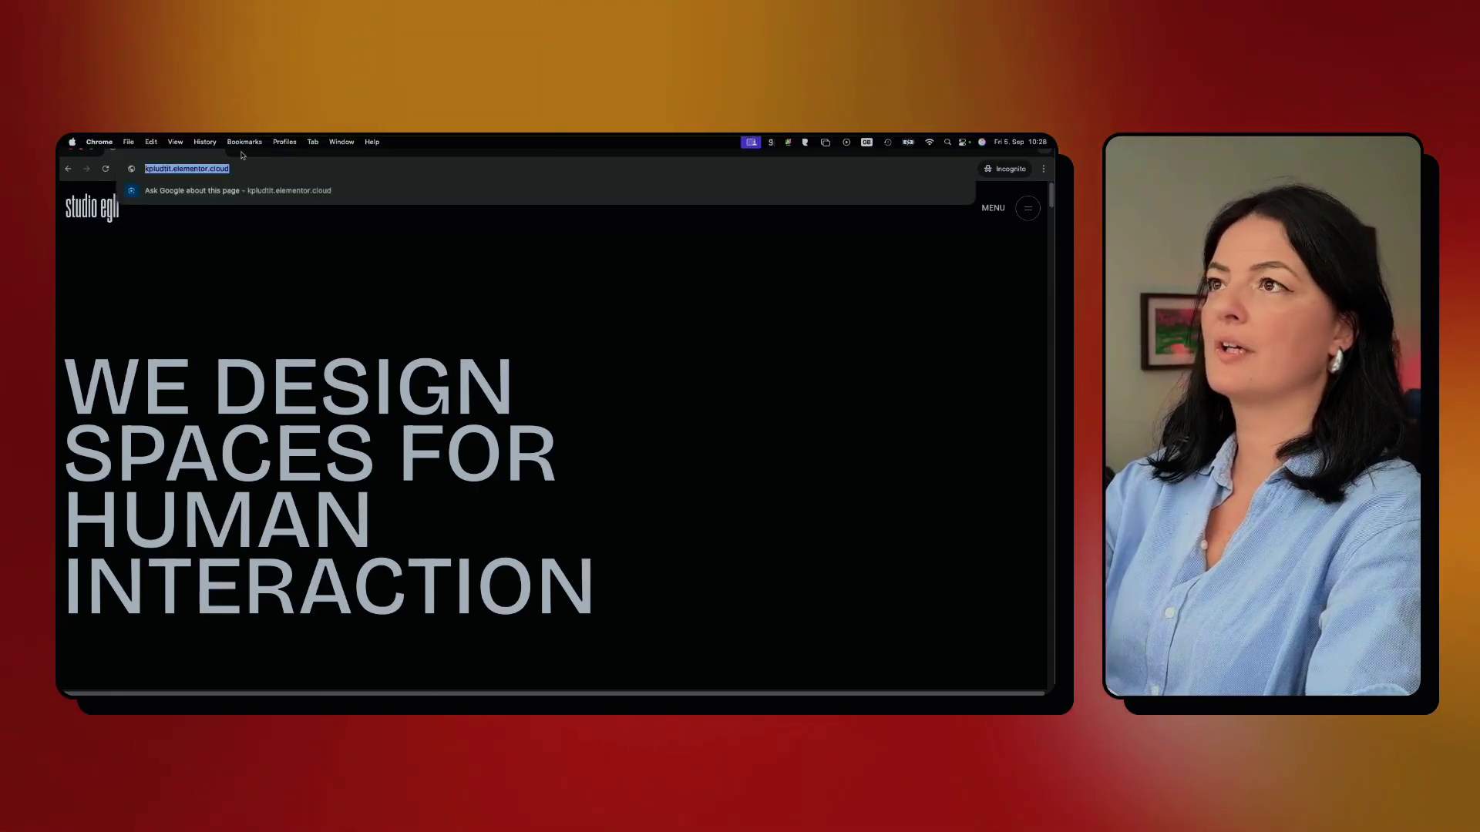
Load the site URL in a new incognito tab without a PIN, then return to the regular window.
left_click(235, 146)
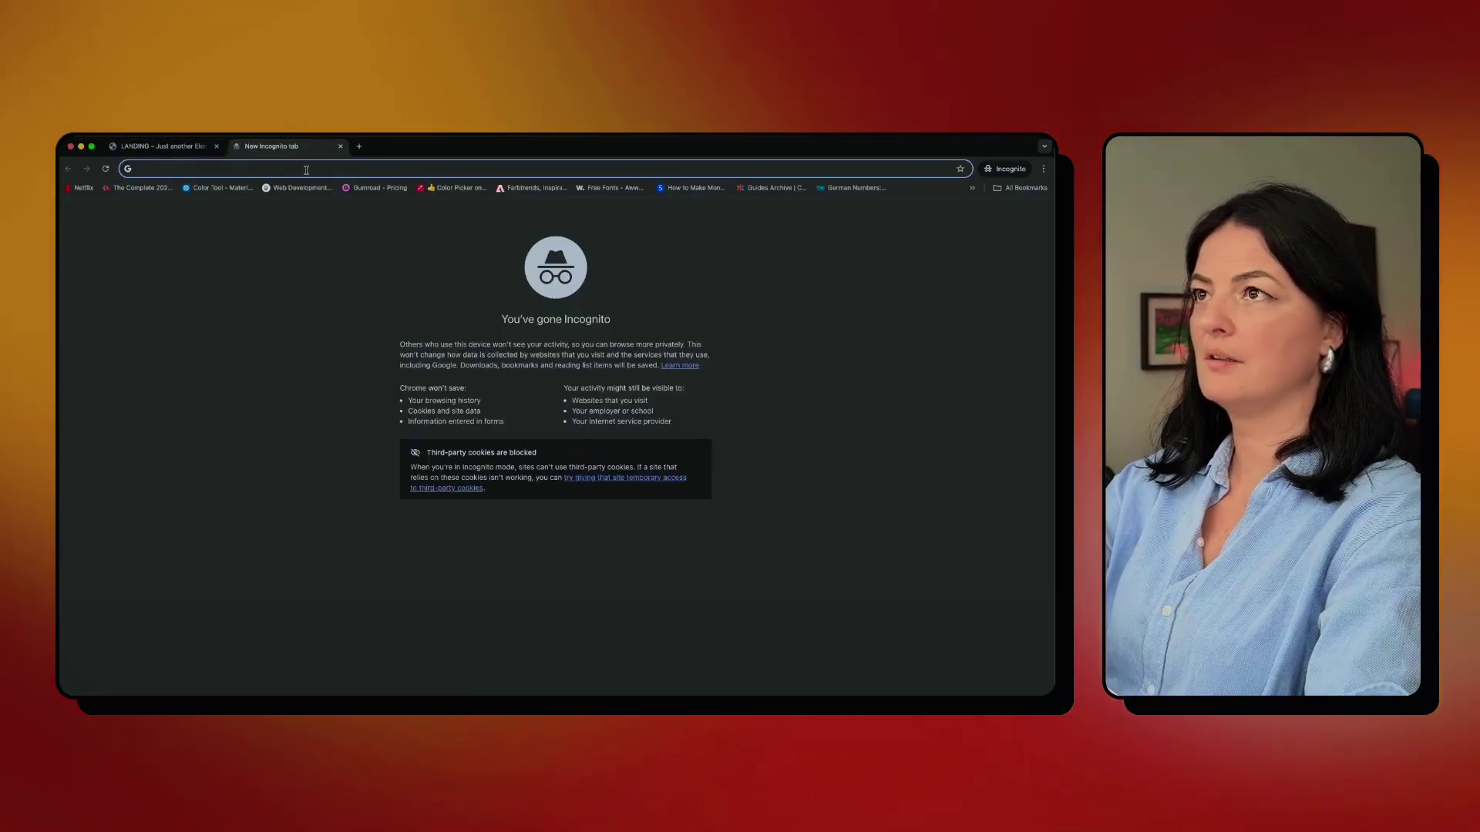
key("super+v")
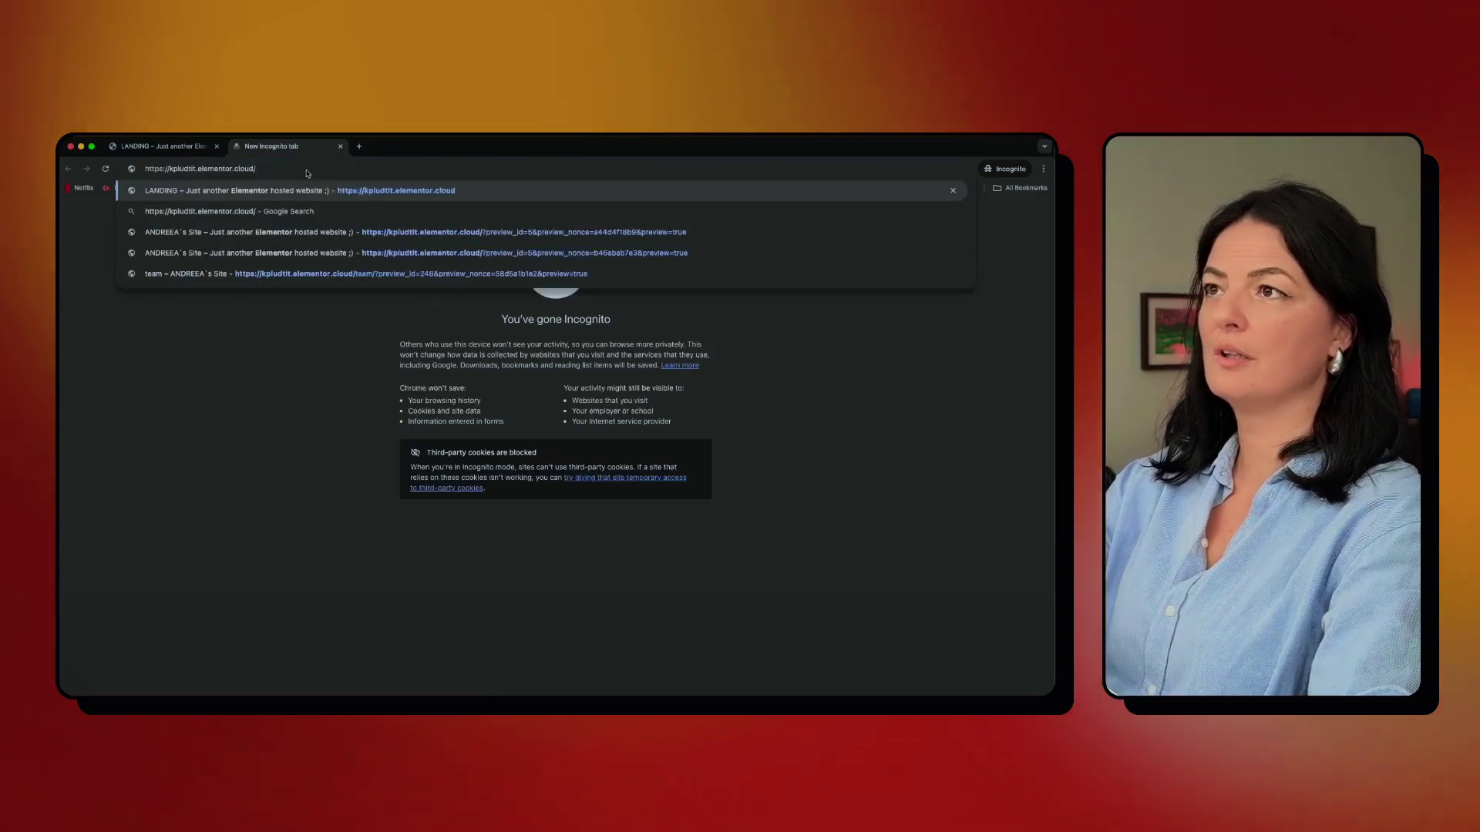
key("Return")
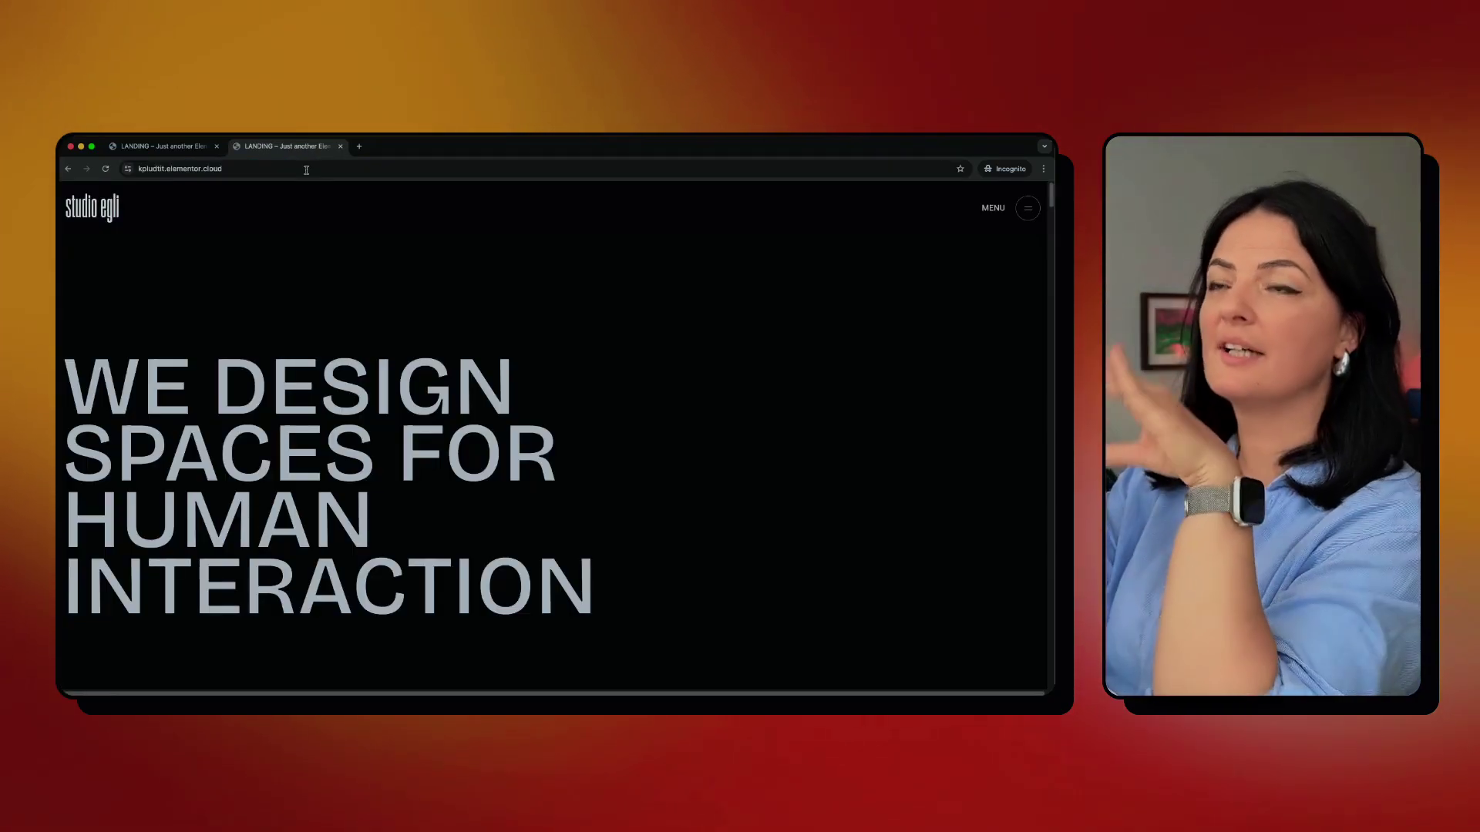
key("super+grave")
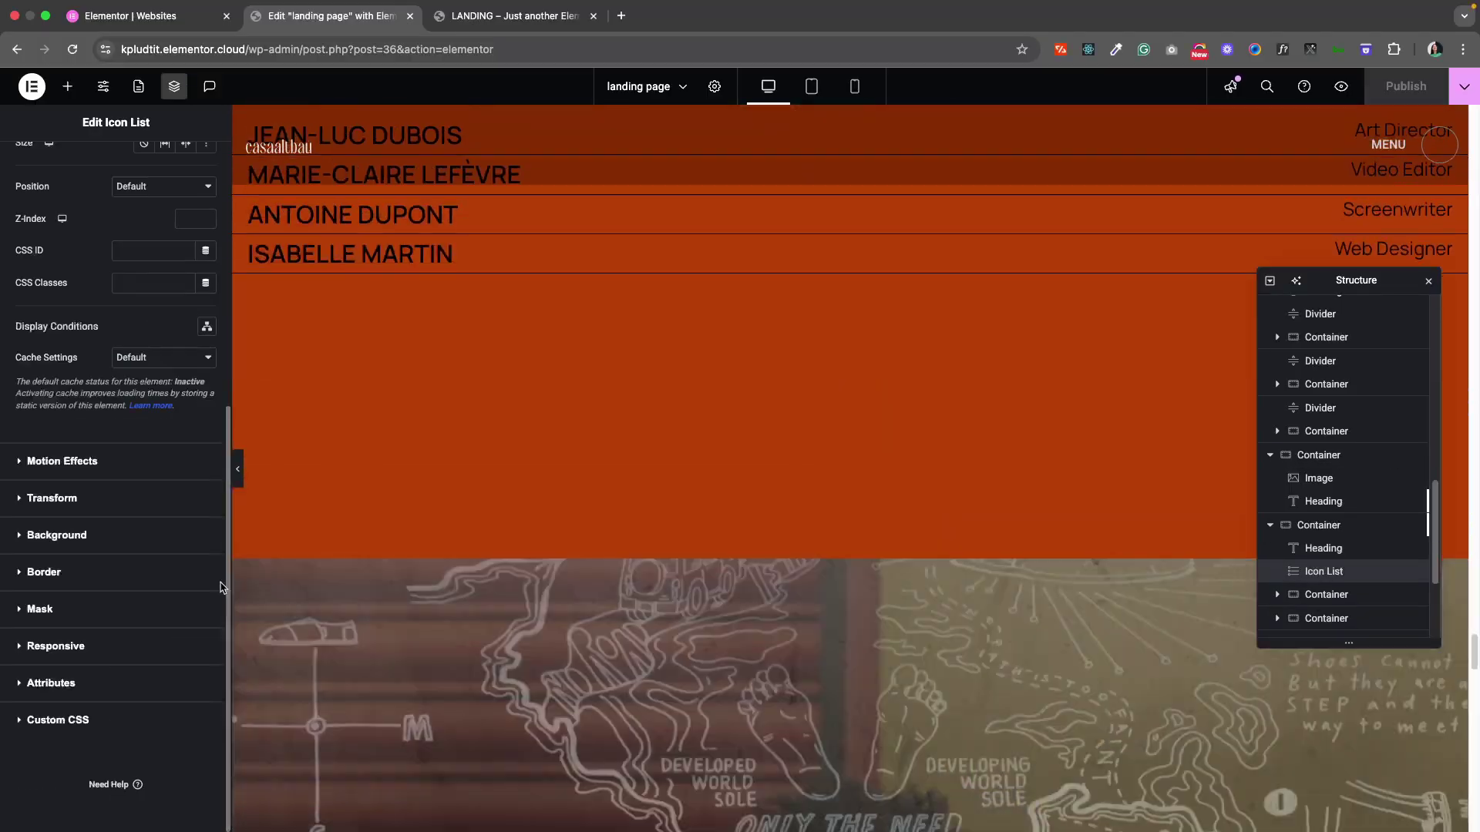
Select the landing page's containers and heading in the Structure panel.
scroll(1345, 540, "down", 3)
left_click(1311, 578)
left_click(1318, 603)
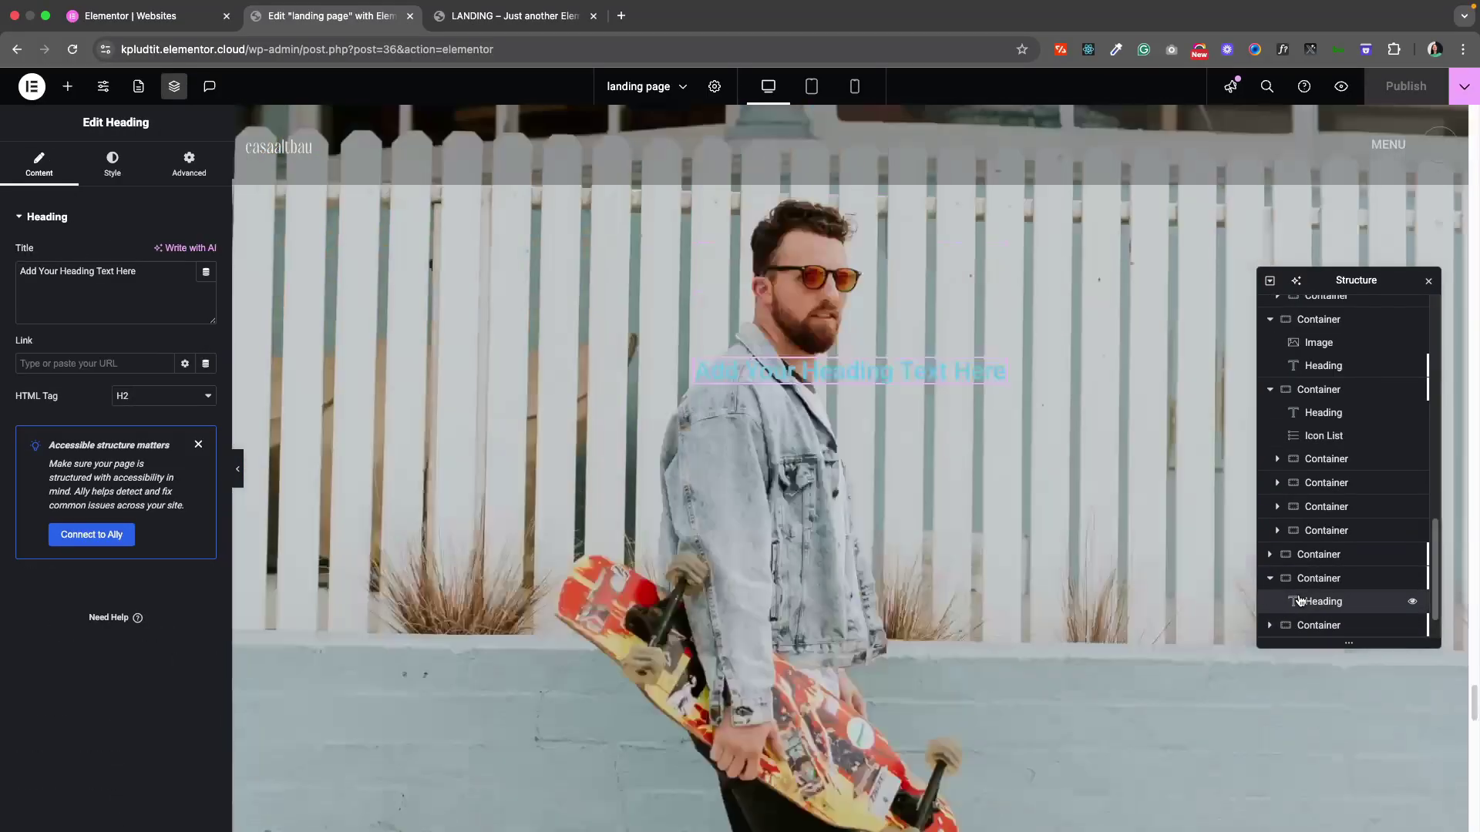
left_click(1308, 580)
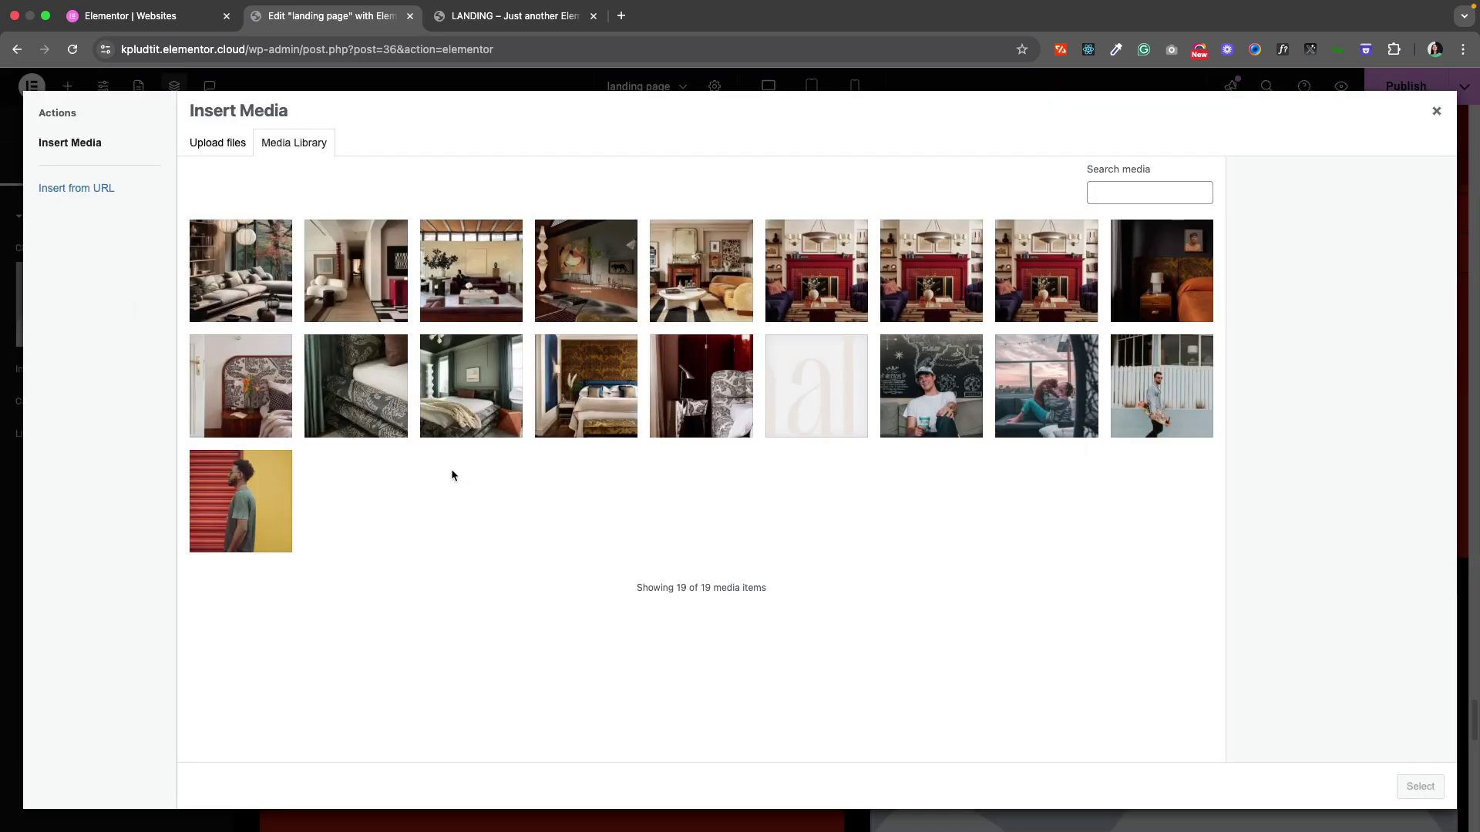
Insert a living-room photo from the Media Library into the image widget and return to the editor.
left_click(700, 385)
left_click(1420, 786)
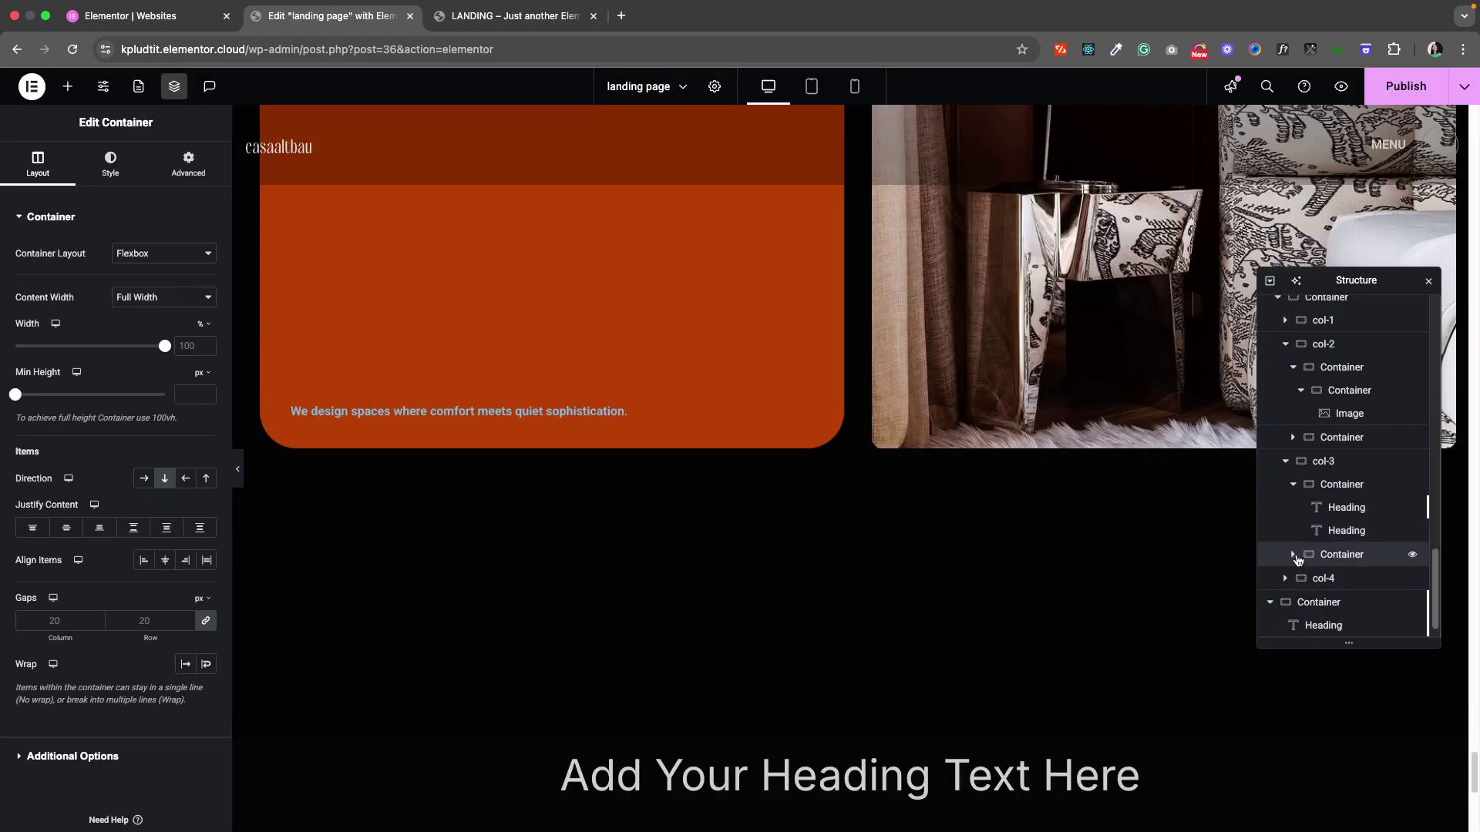
scroll(1308, 555, "down", 3)
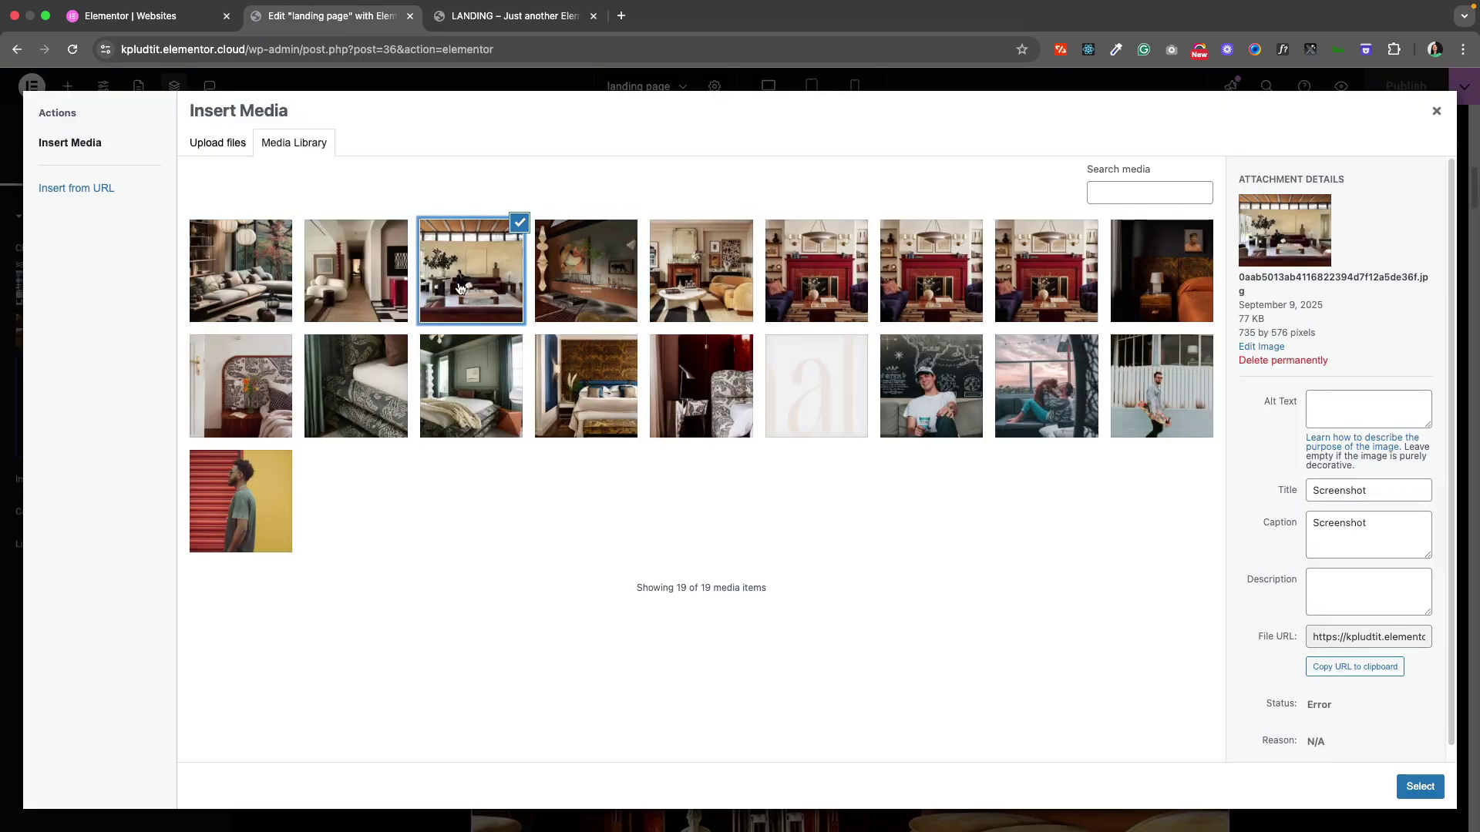
left_click(1420, 786)
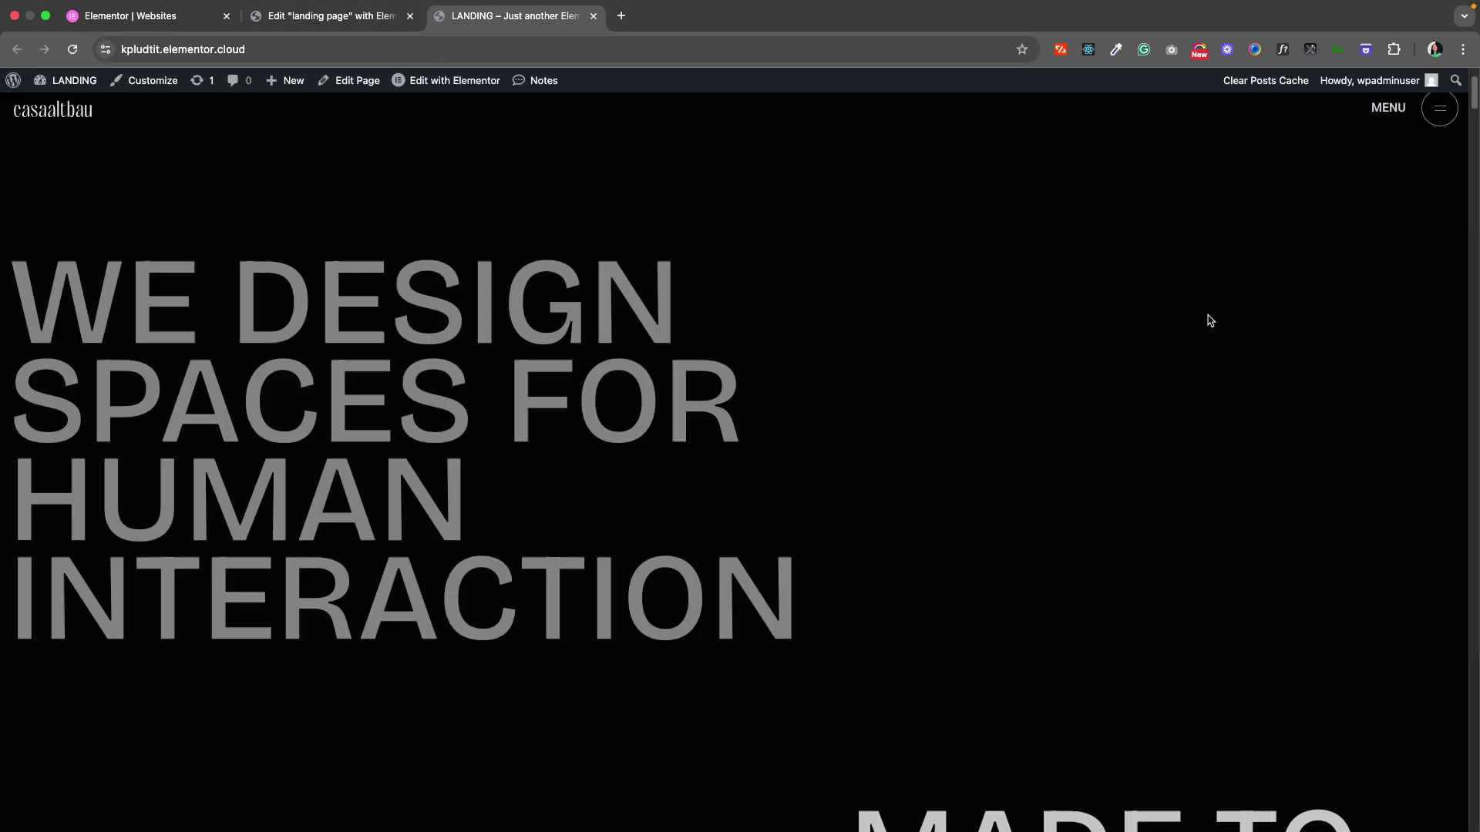
scroll(1210, 322, "down", 10)
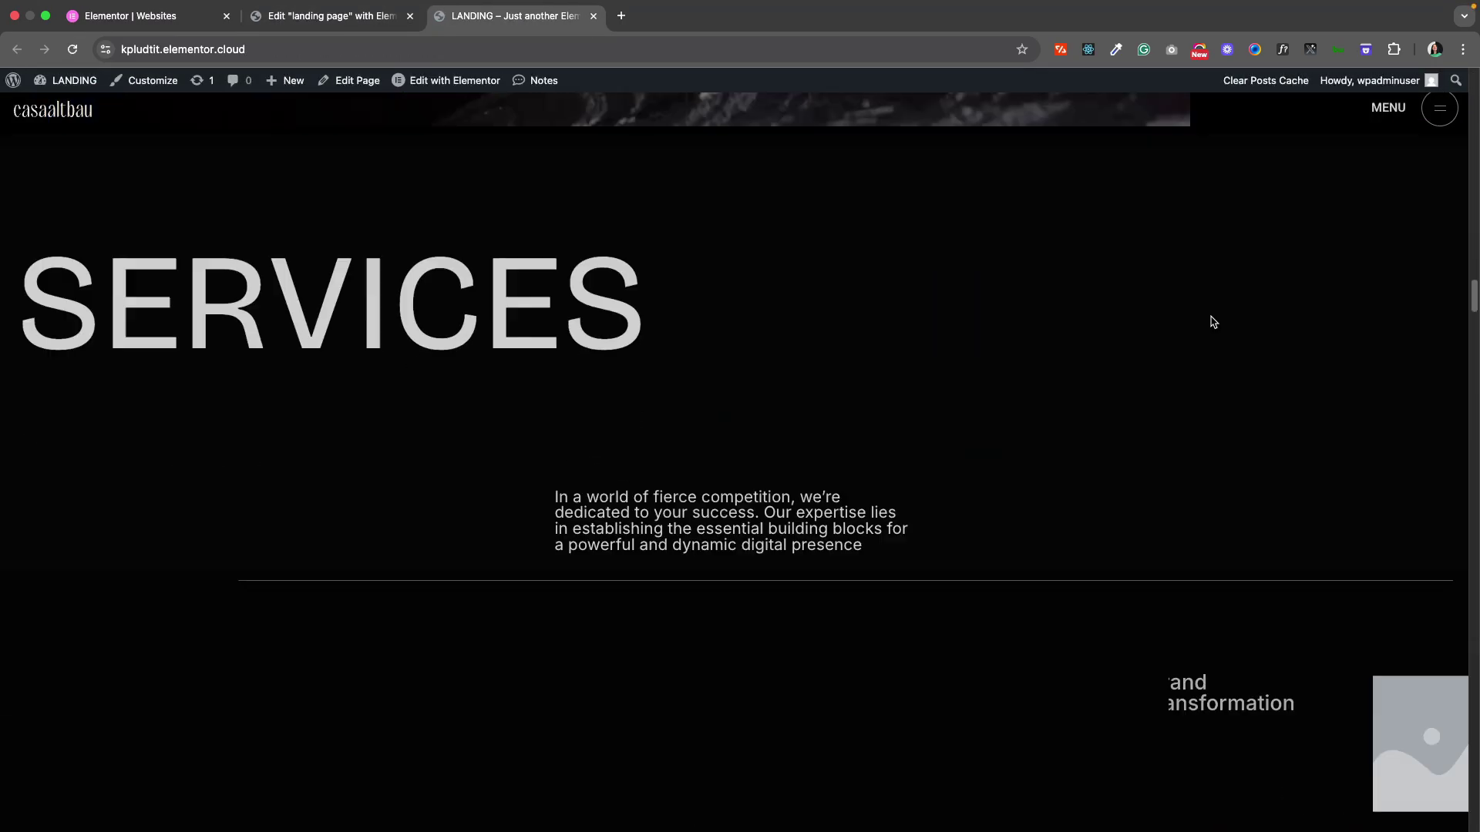
left_click(324, 15)
scroll(848, 385, "down", 15)
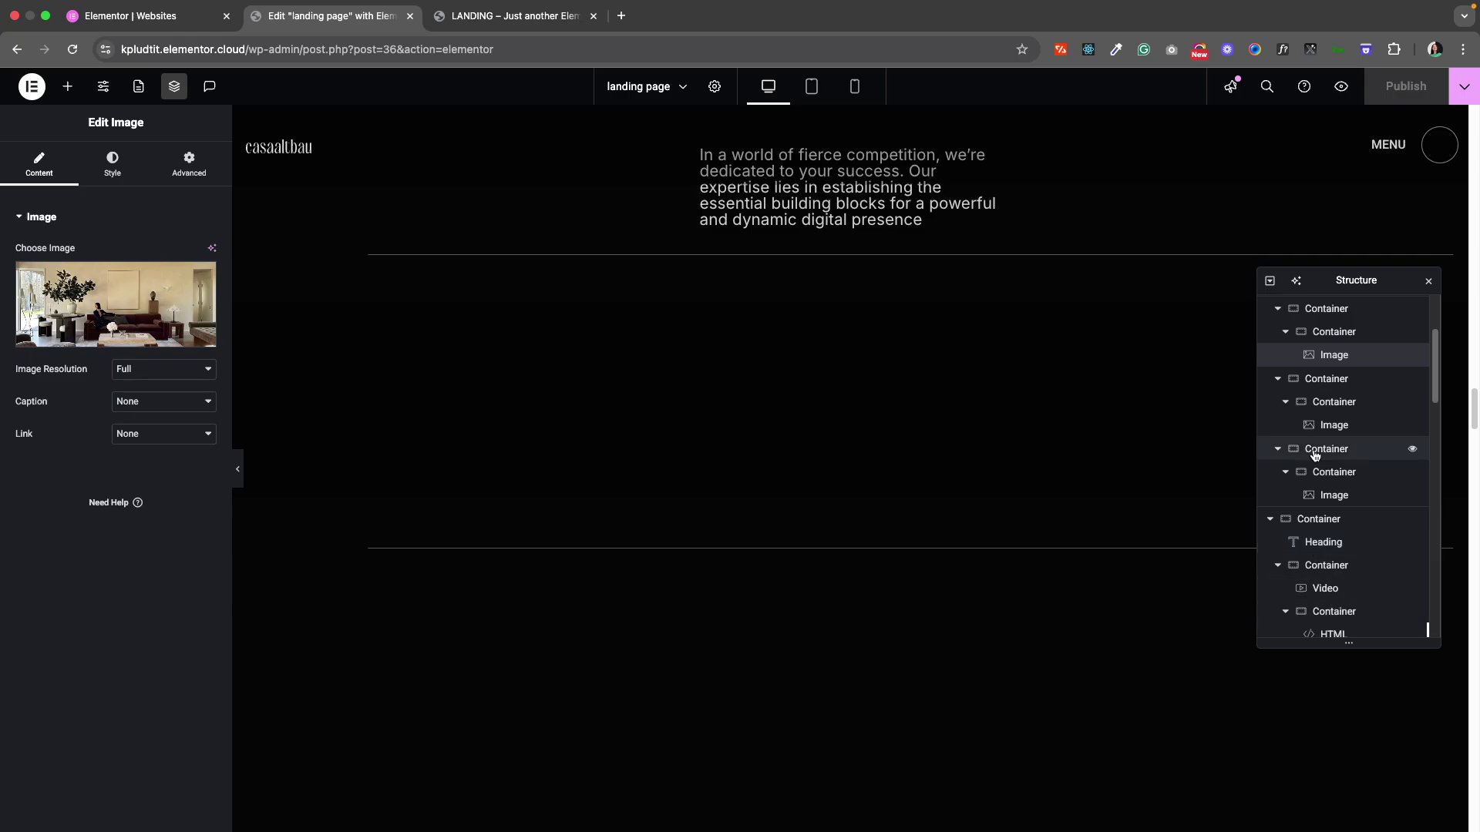
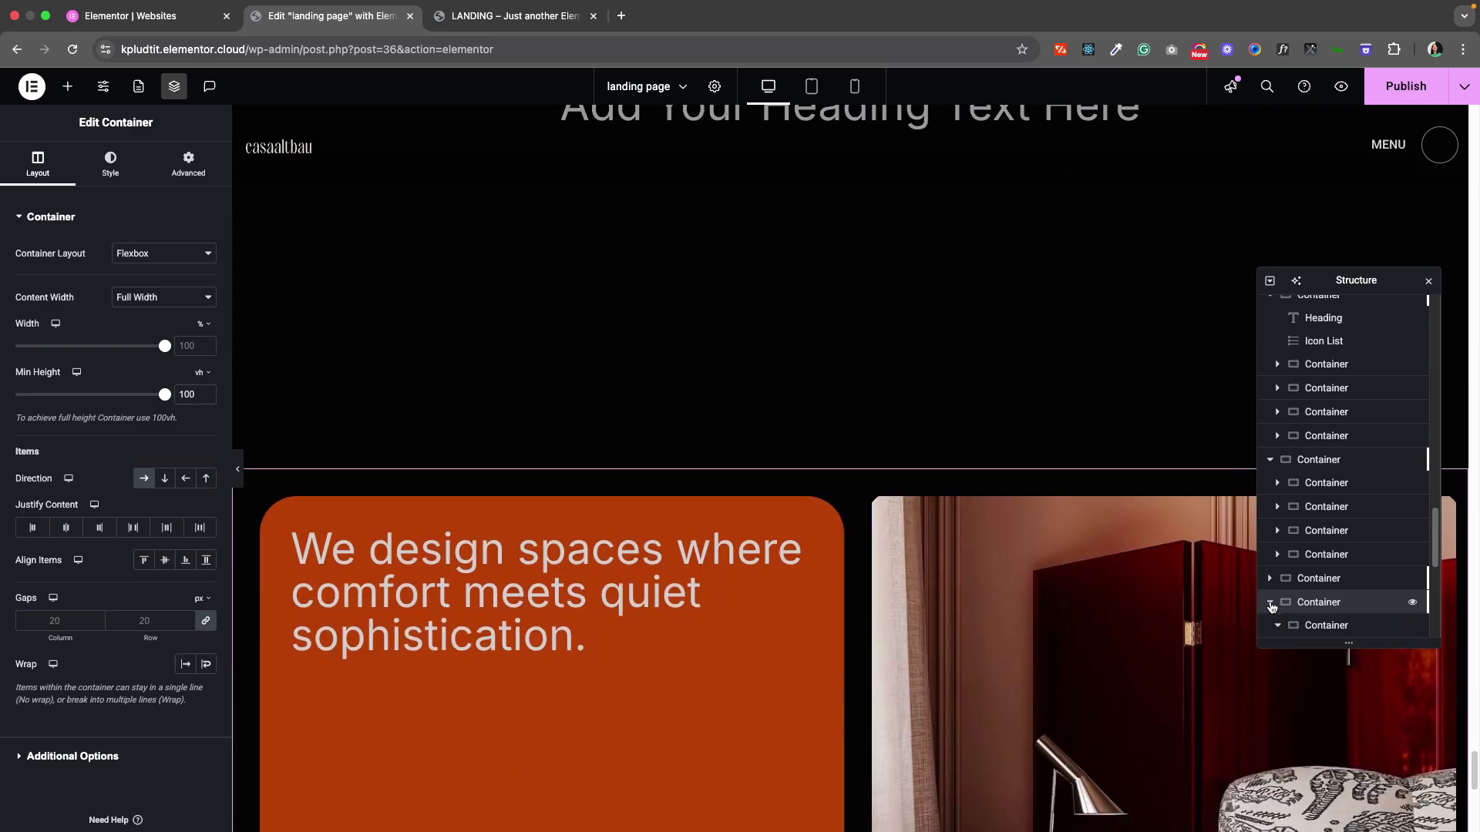
Replace the fourth sticky column's image with a bedroom photo.
left_click(1285, 567)
left_click(1348, 618)
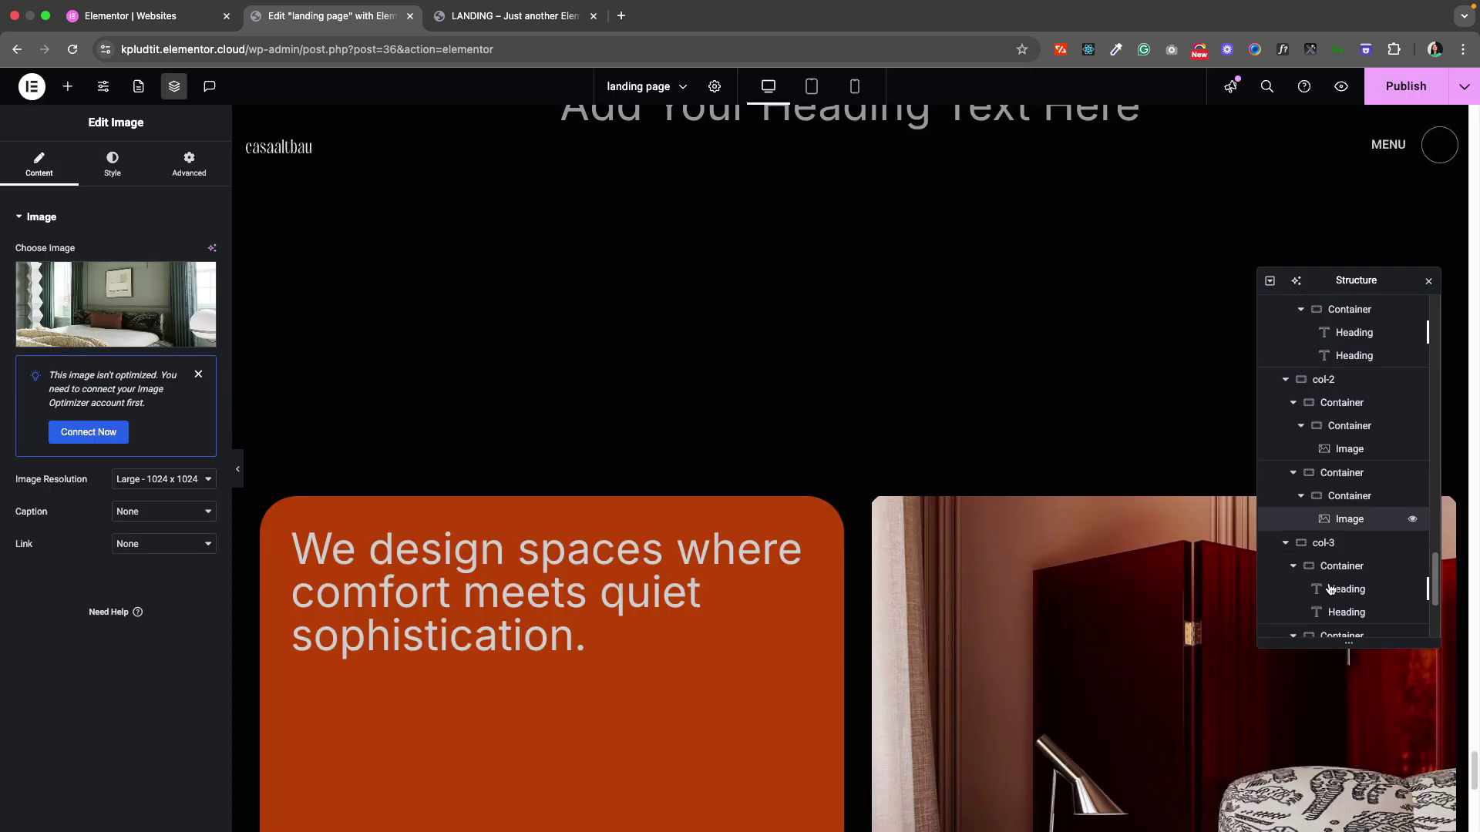
left_click(1339, 602)
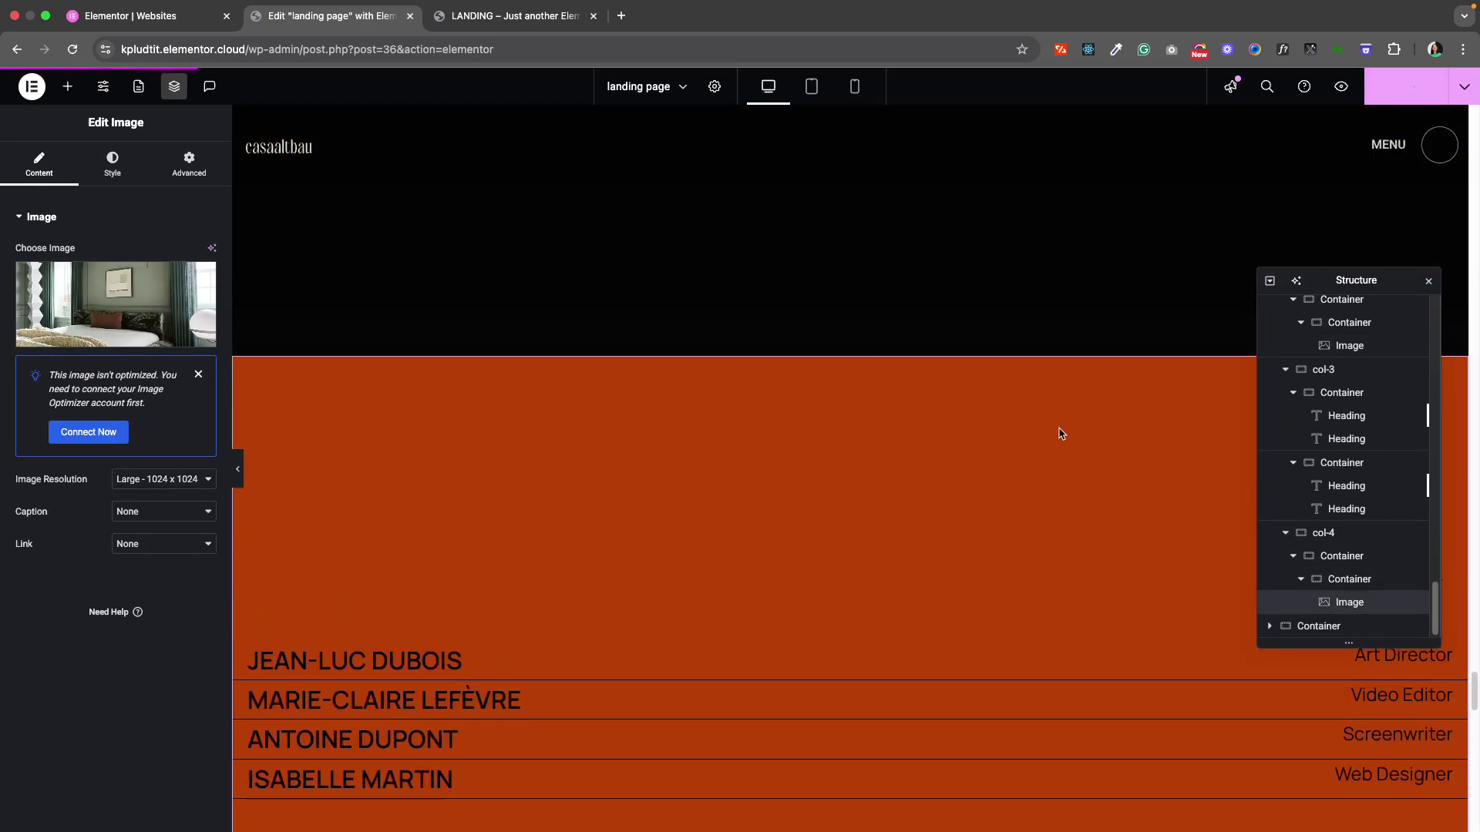
scroll(1341, 477, "up", 5)
Inspect the advanced settings of the sticky-columns, outro and hover-image containers.
left_click(1334, 425)
left_click(188, 165)
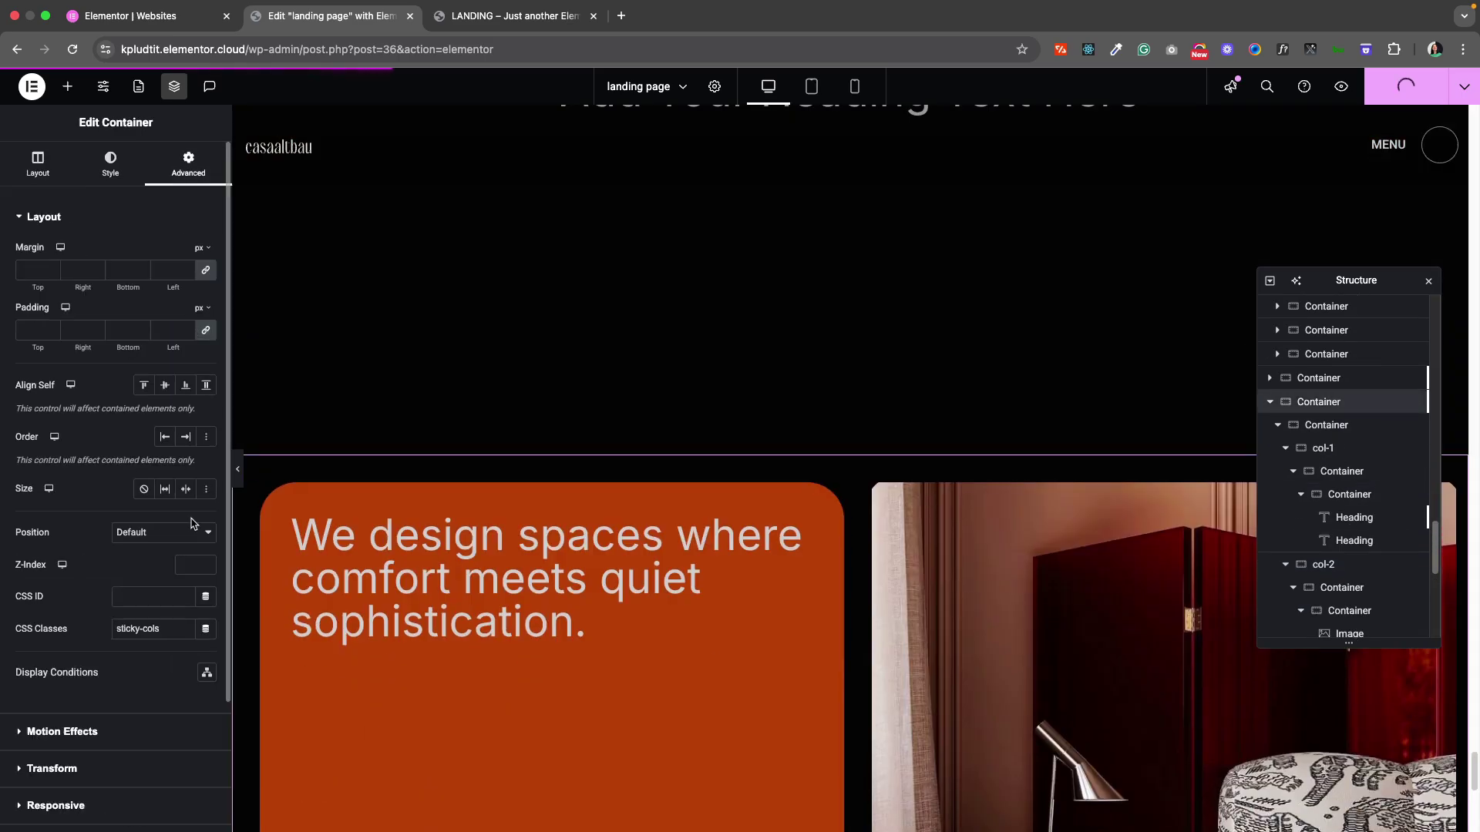
left_click(1319, 378)
scroll(135, 653, "down", 3)
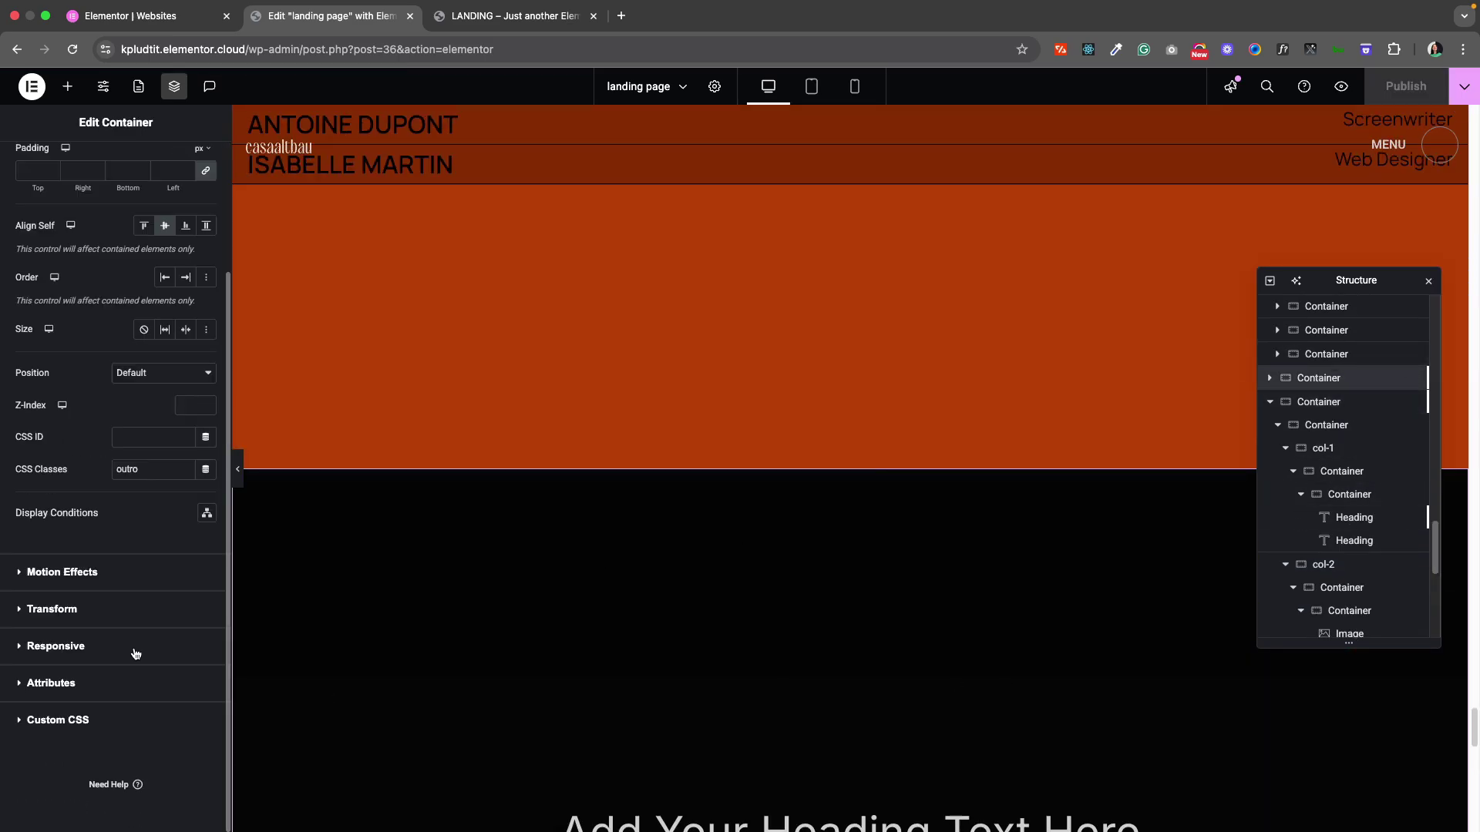
scroll(1349, 466, "up", 1)
left_click(1312, 433)
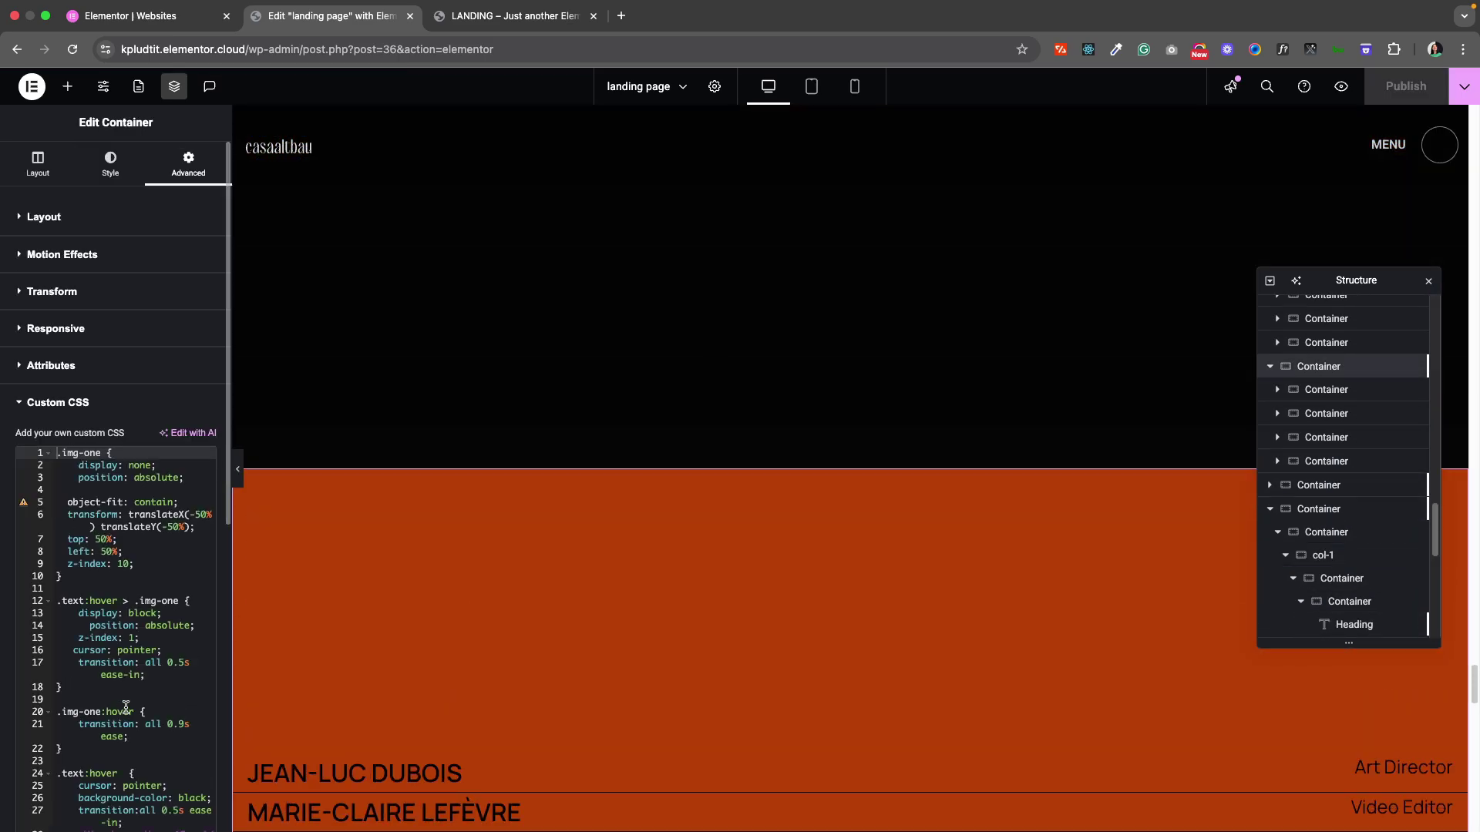
scroll(151, 632, "down", 6)
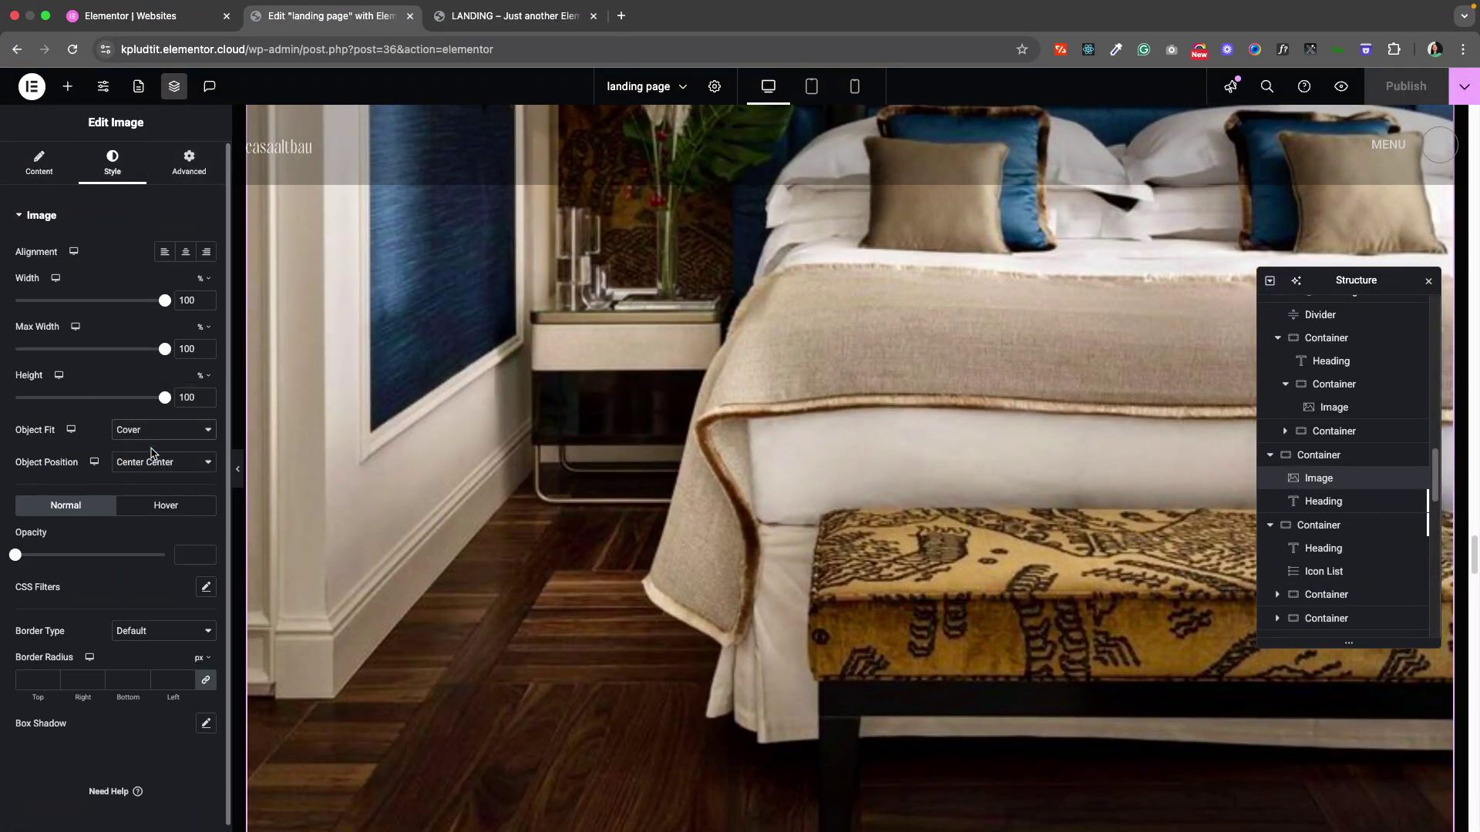
Review the image's advanced layout settings, then select the placeholder heading.
left_click(162, 374)
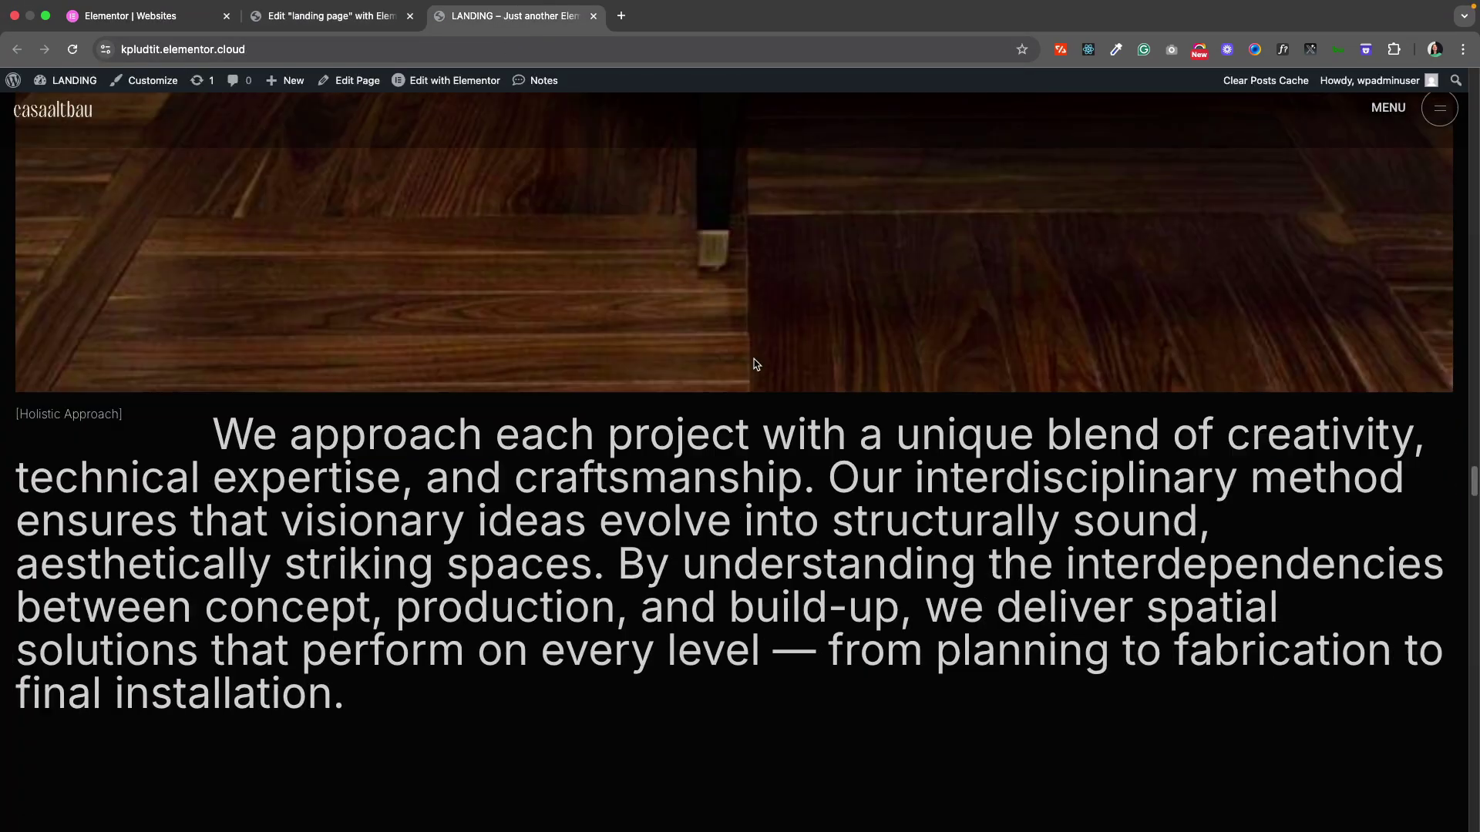
scroll(753, 370, "down", 15)
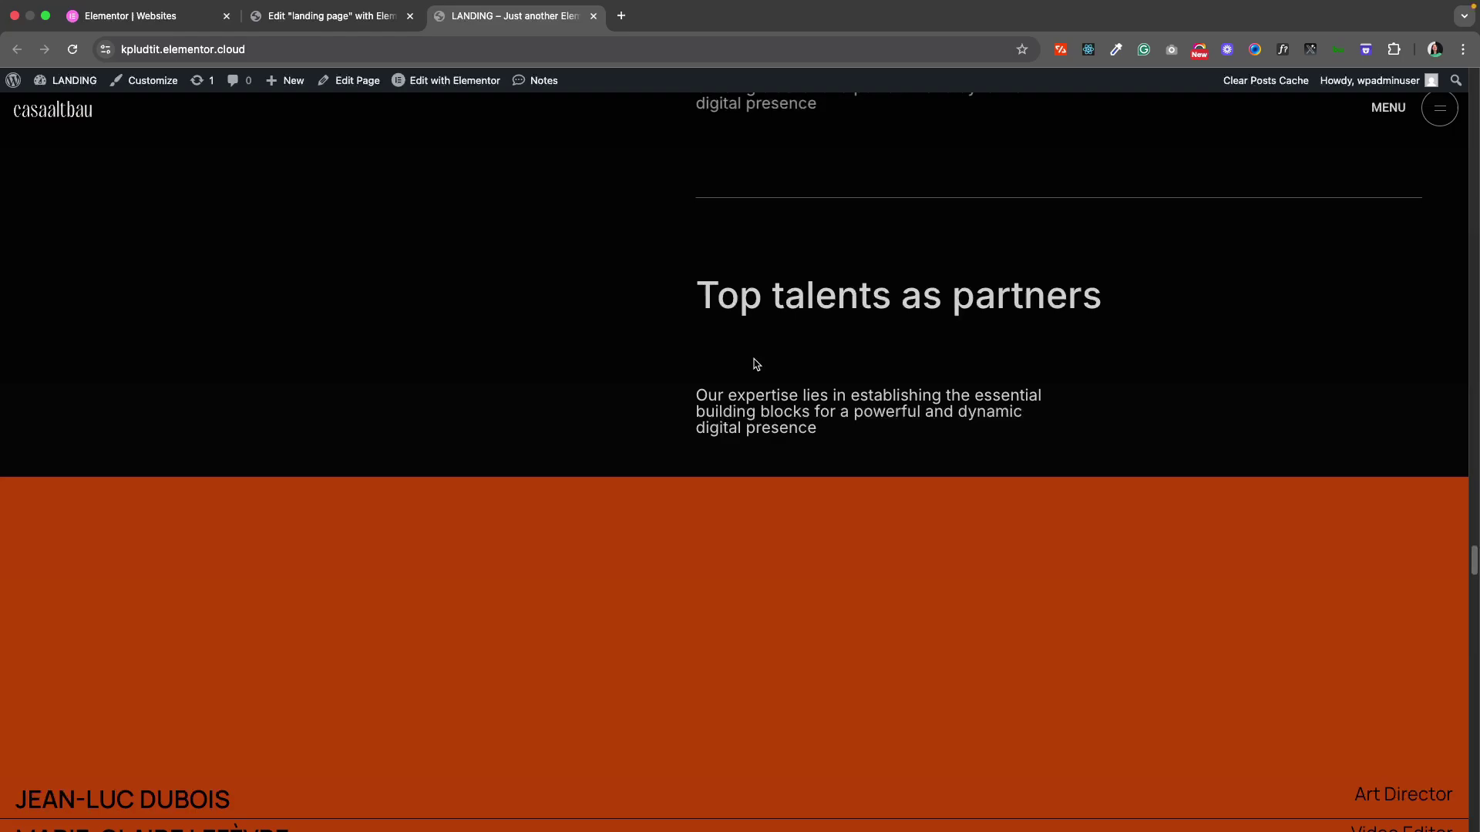
scroll(1006, 423, "up", 5)
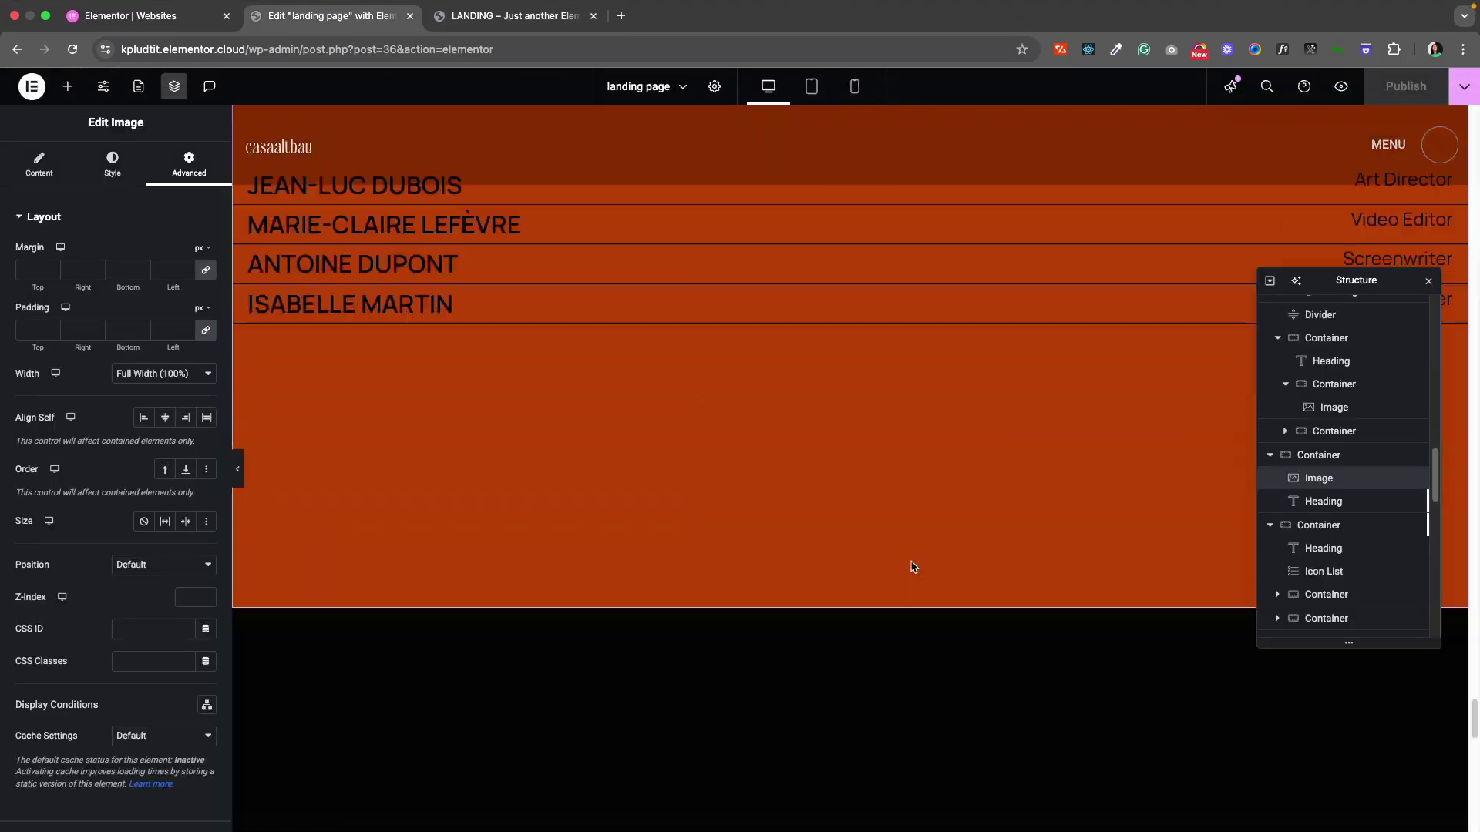
scroll(912, 565, "down", 6)
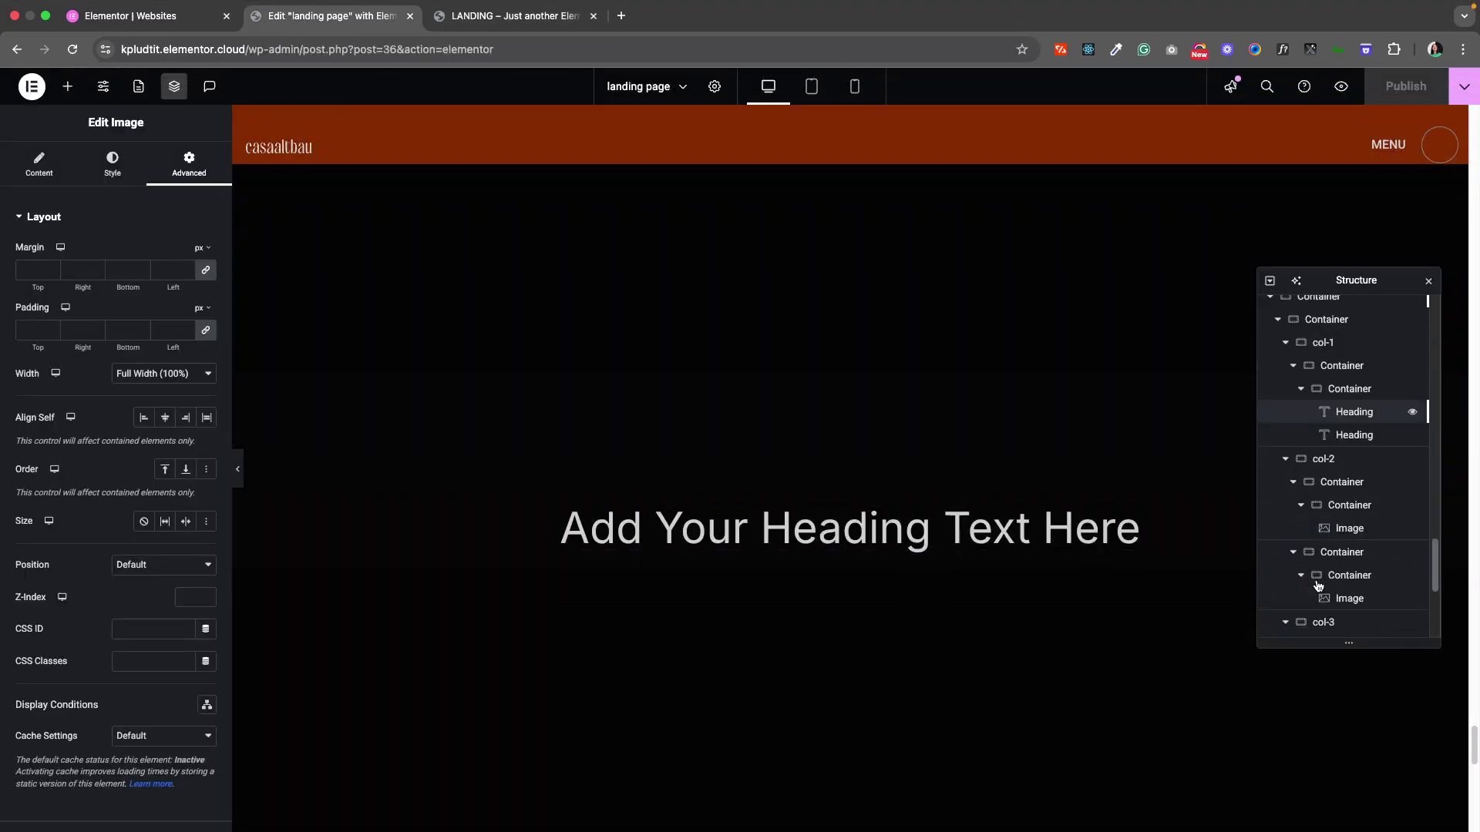
left_click(1331, 430)
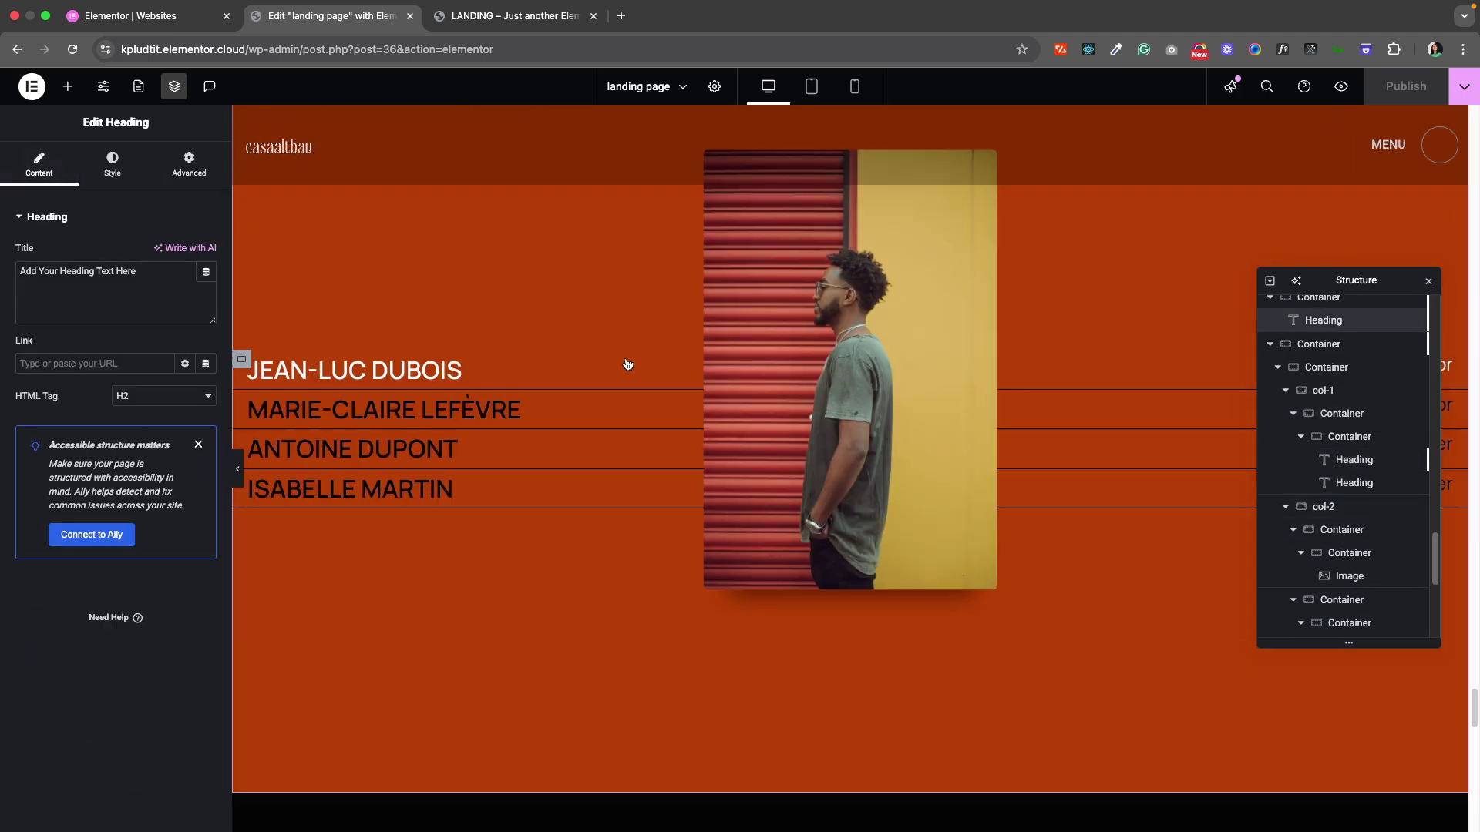
Change the placeholder heading's title to 'GET IN TOUCH'.
left_click(1150, 475)
left_click(895, 455)
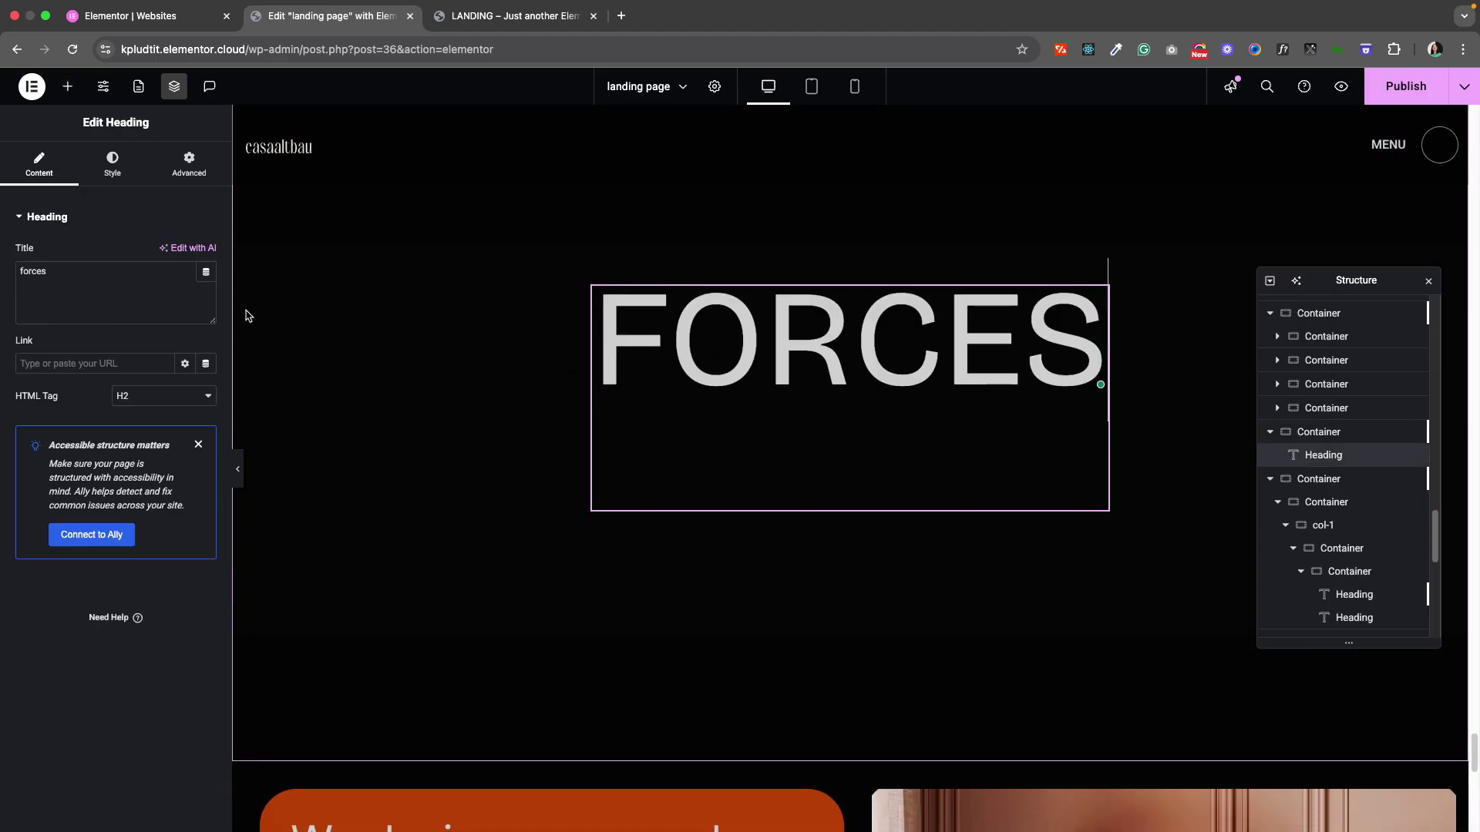
triple_click(137, 294)
key("BackSpace")
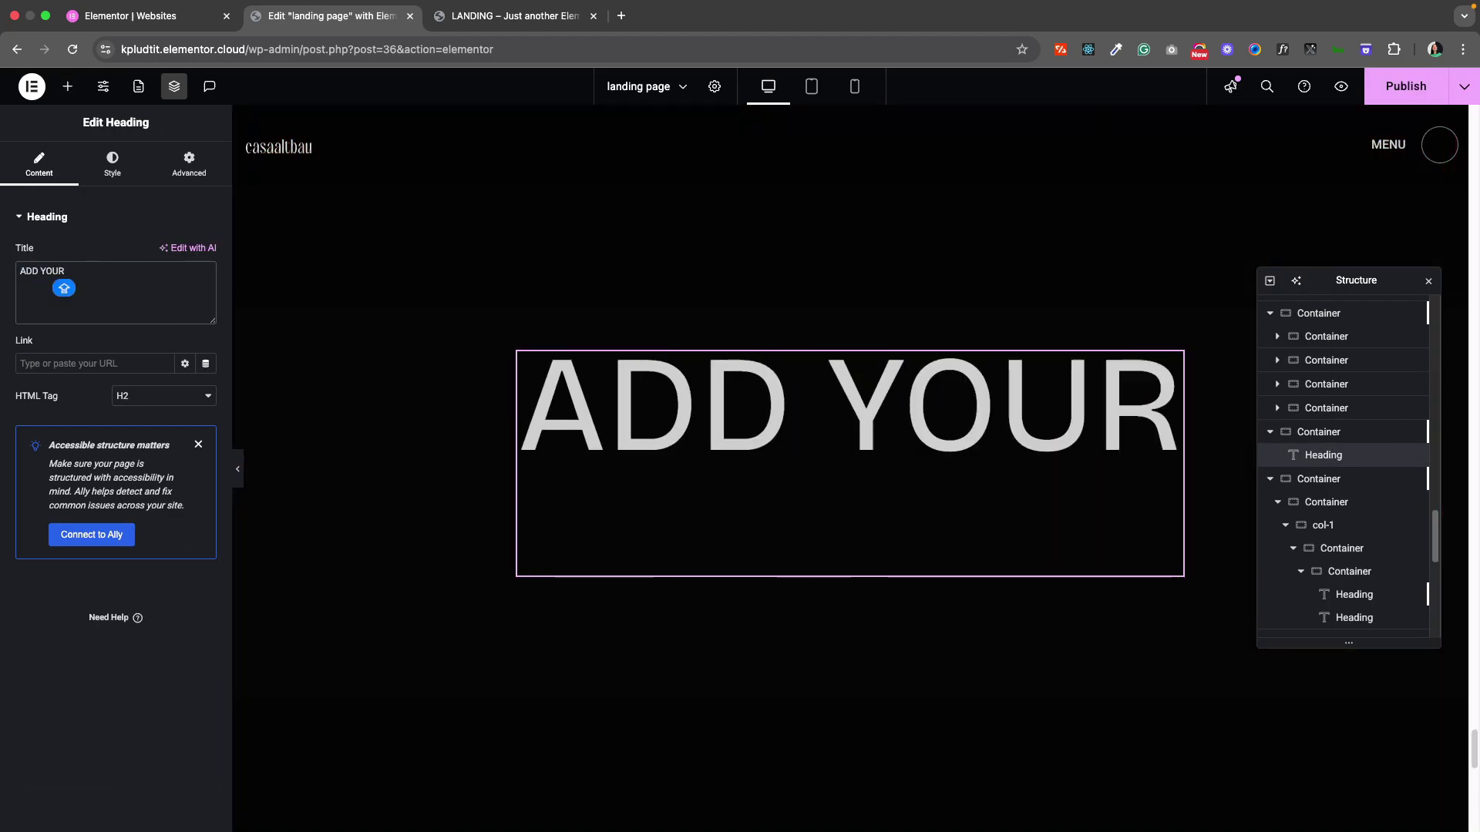
type("GET IN  TOUCH")
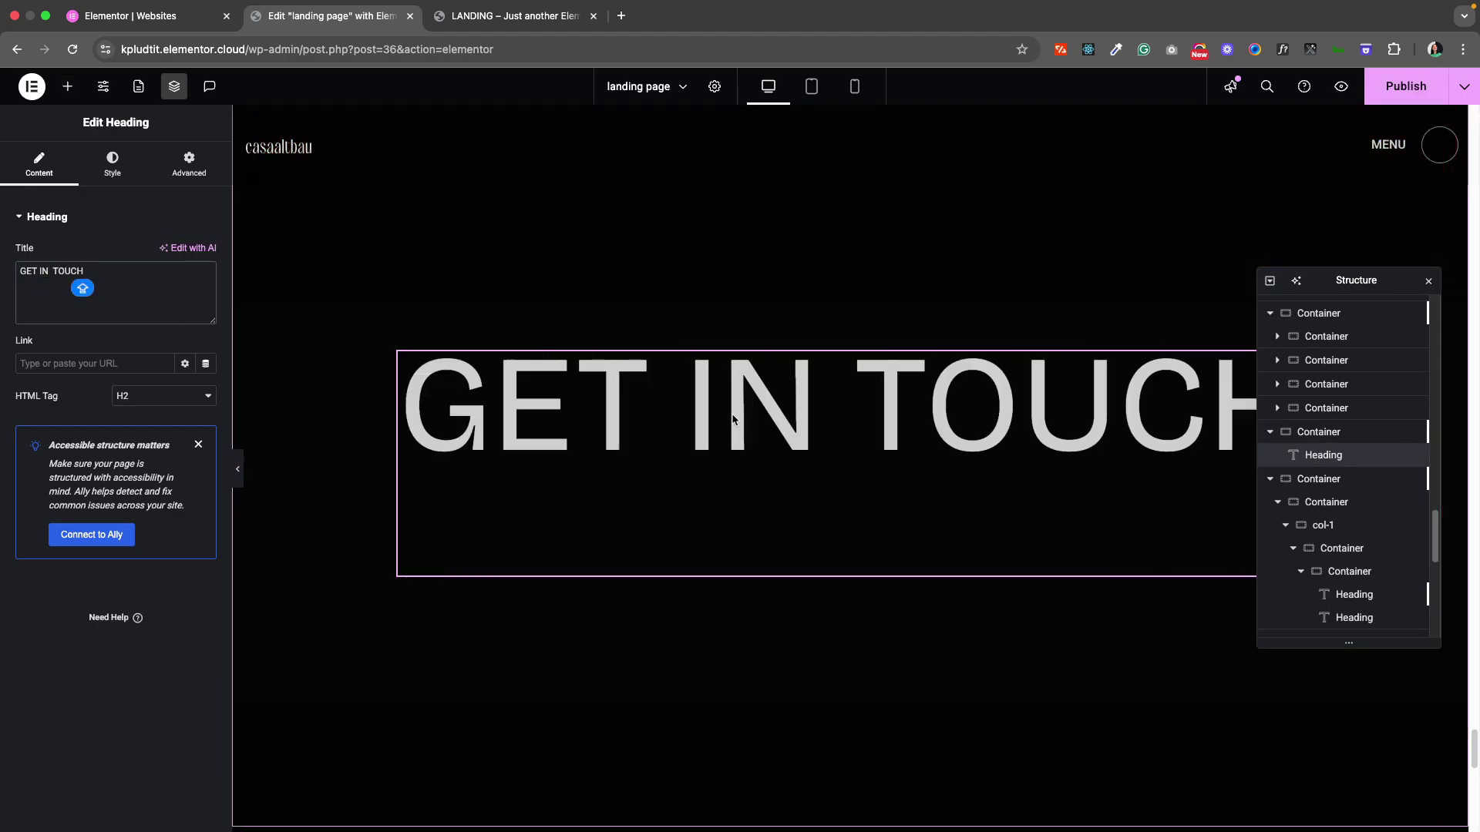
Link the heading to the contact page via an Internal URL of type Content.
left_click(205, 363)
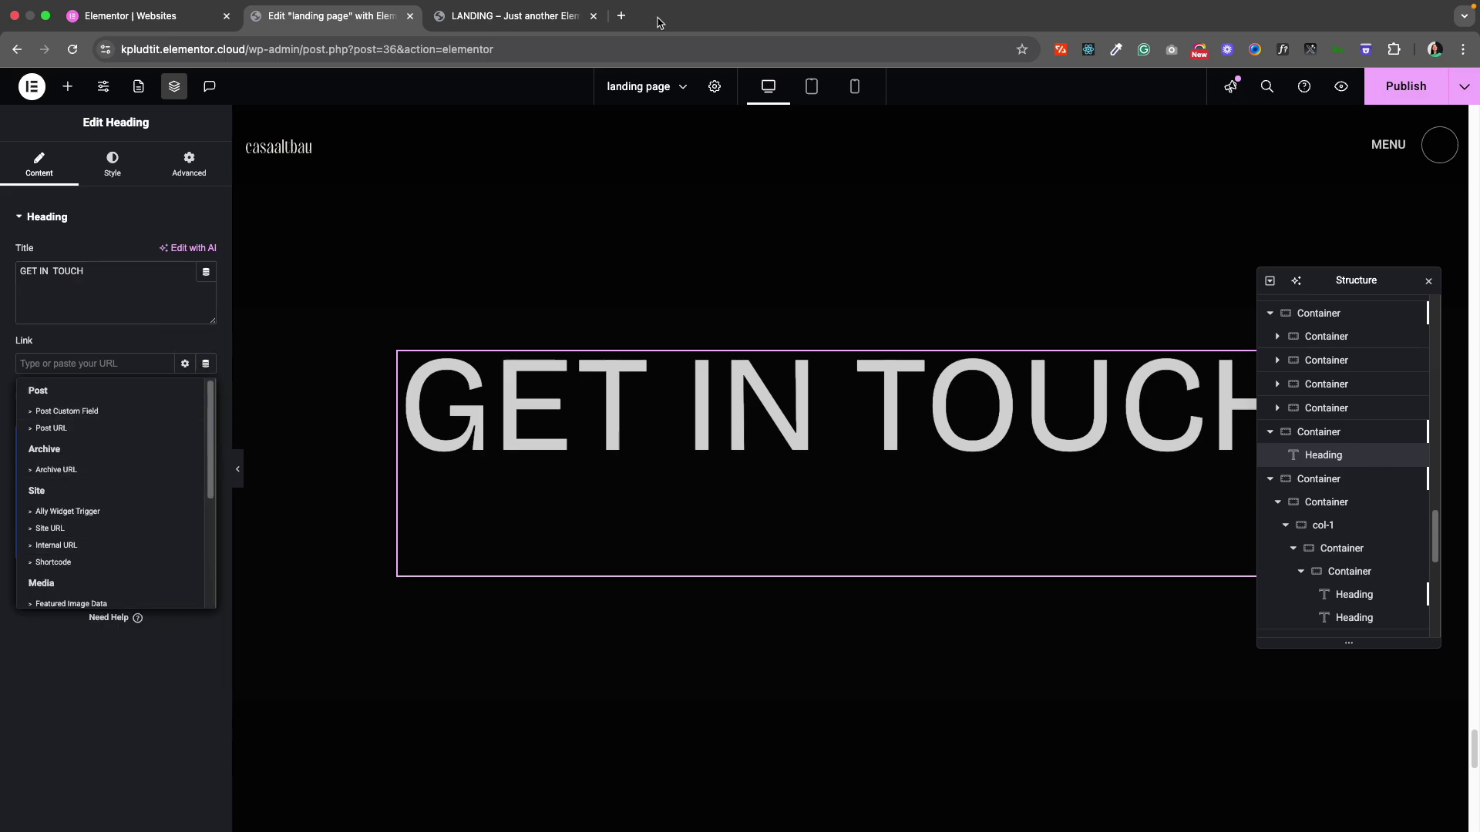
left_click(55, 545)
left_click(62, 363)
left_click(154, 433)
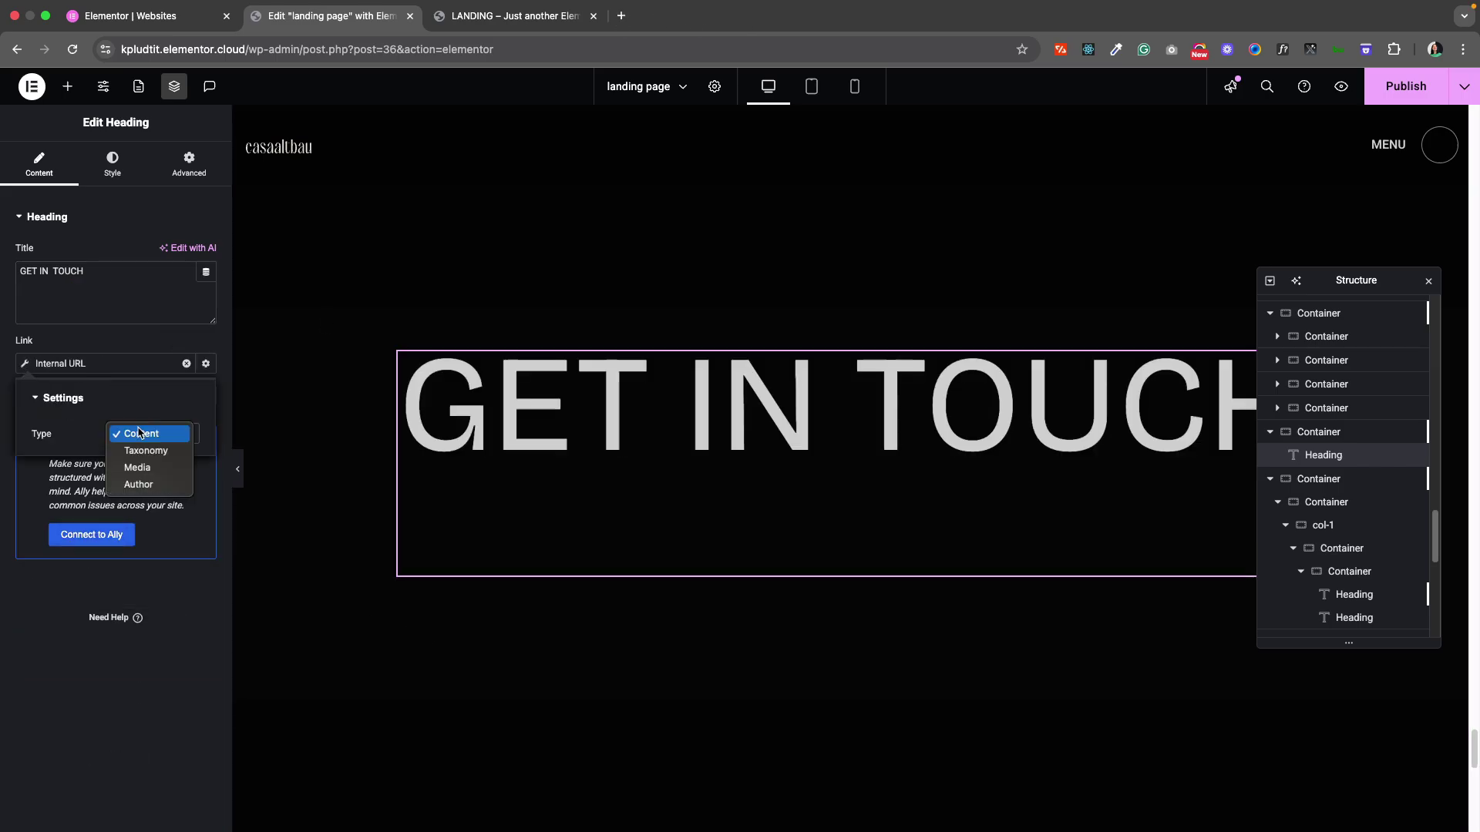
left_click(127, 432)
left_click(99, 484)
left_click(99, 483)
Set the heading's bottom margin from 150 to 0.
left_click(116, 601)
left_click(113, 164)
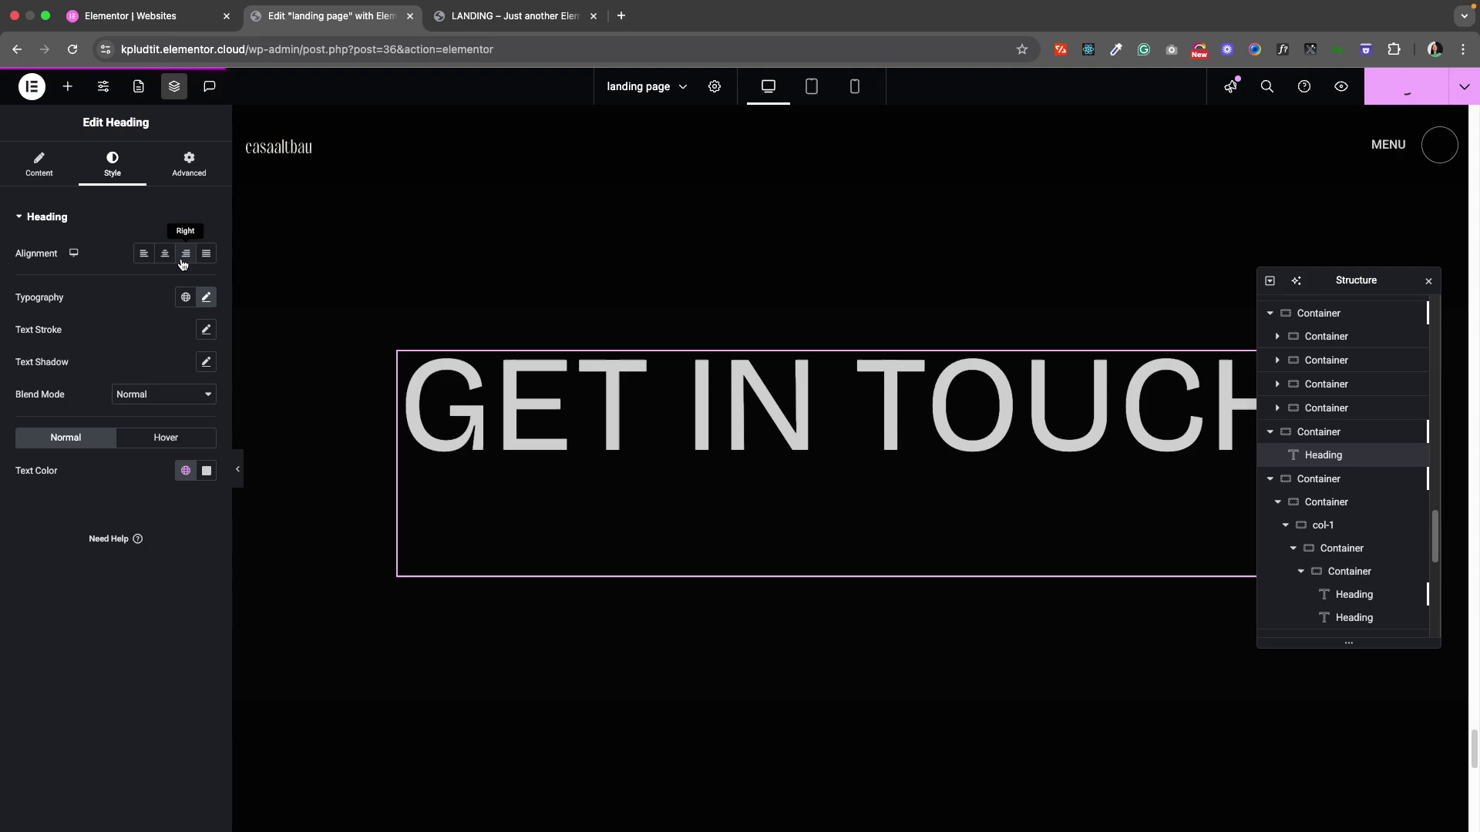
left_click(189, 164)
double_click(117, 270)
type("0")
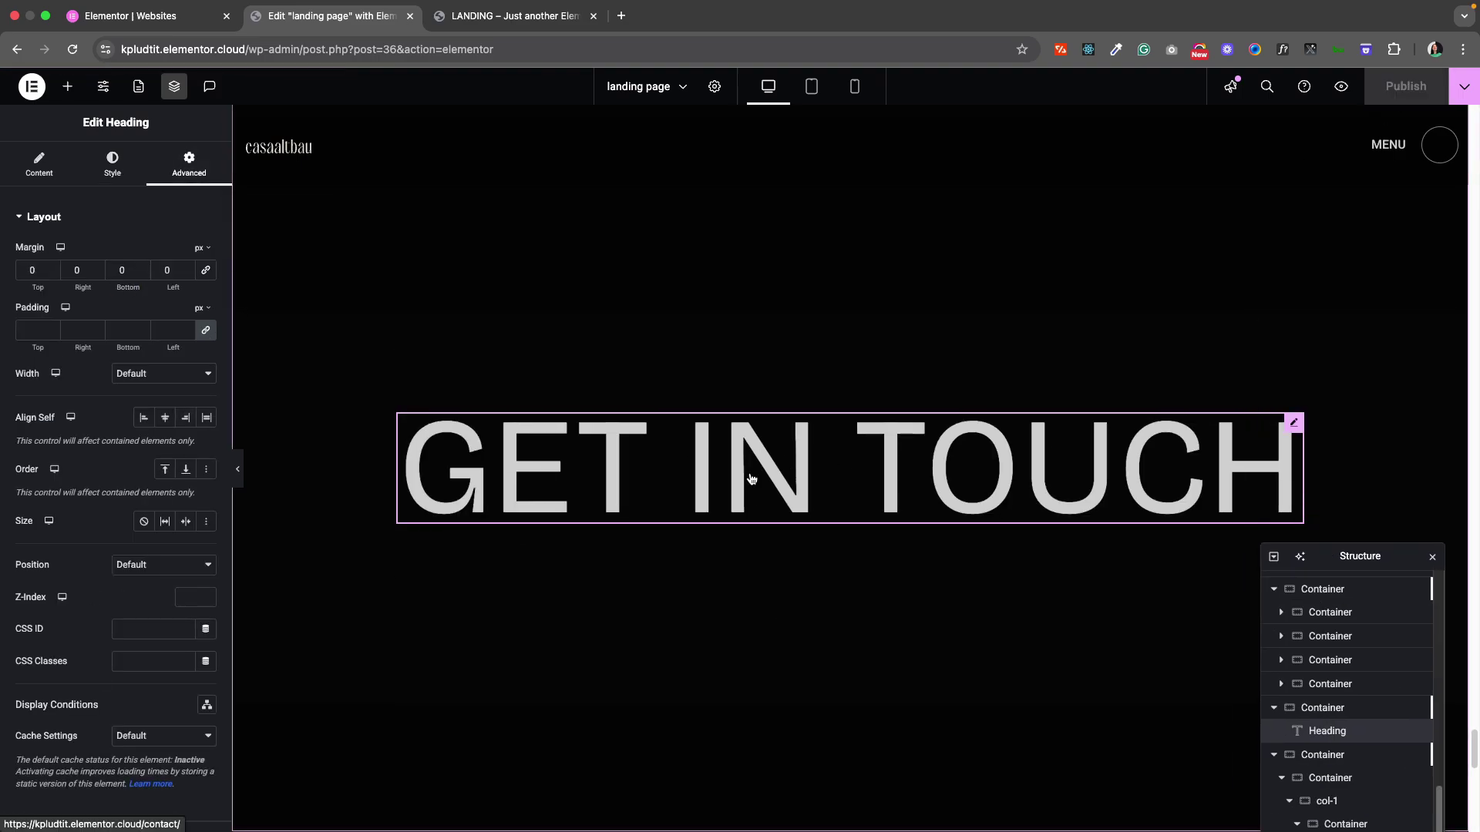
Look over the current image on the live landing page.
scroll(1111, 694, "up", 5)
key("ctrl+Tab")
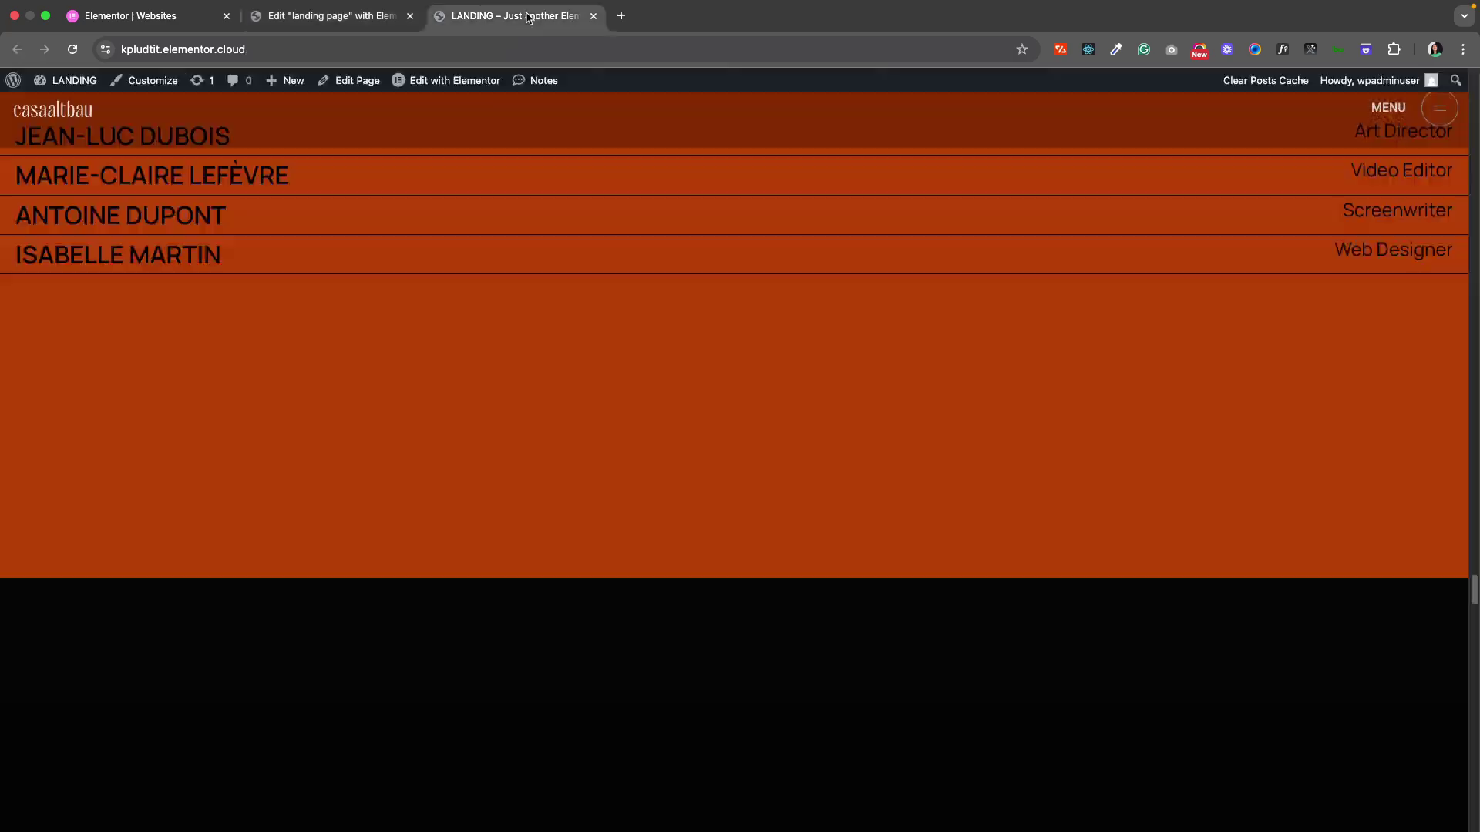
scroll(1236, 555, "up", 10)
scroll(1433, 652, "down", 15)
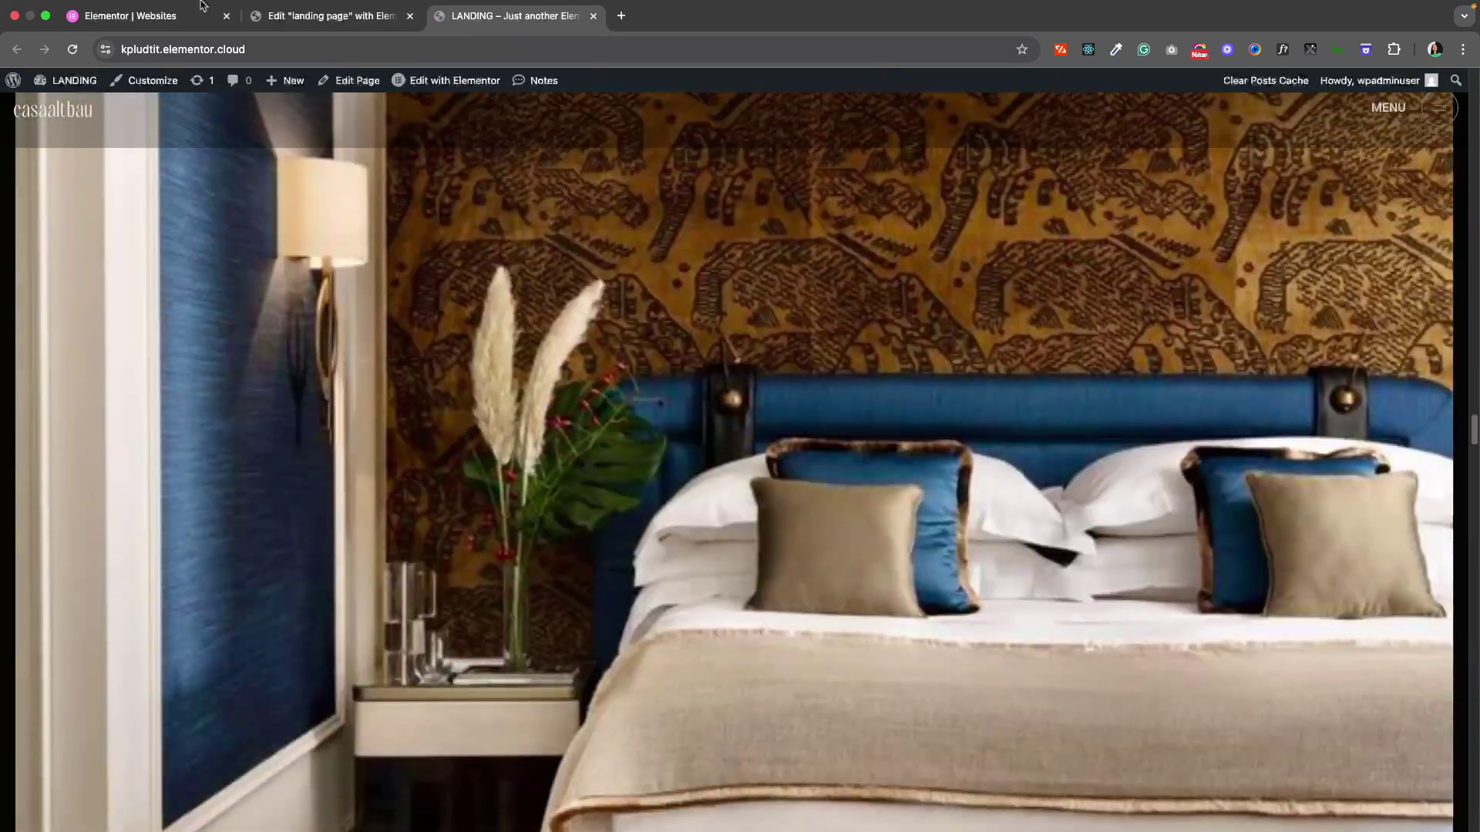
Replace the image above Holistic Approach with a checkered-floor interior photo.
left_click(323, 15)
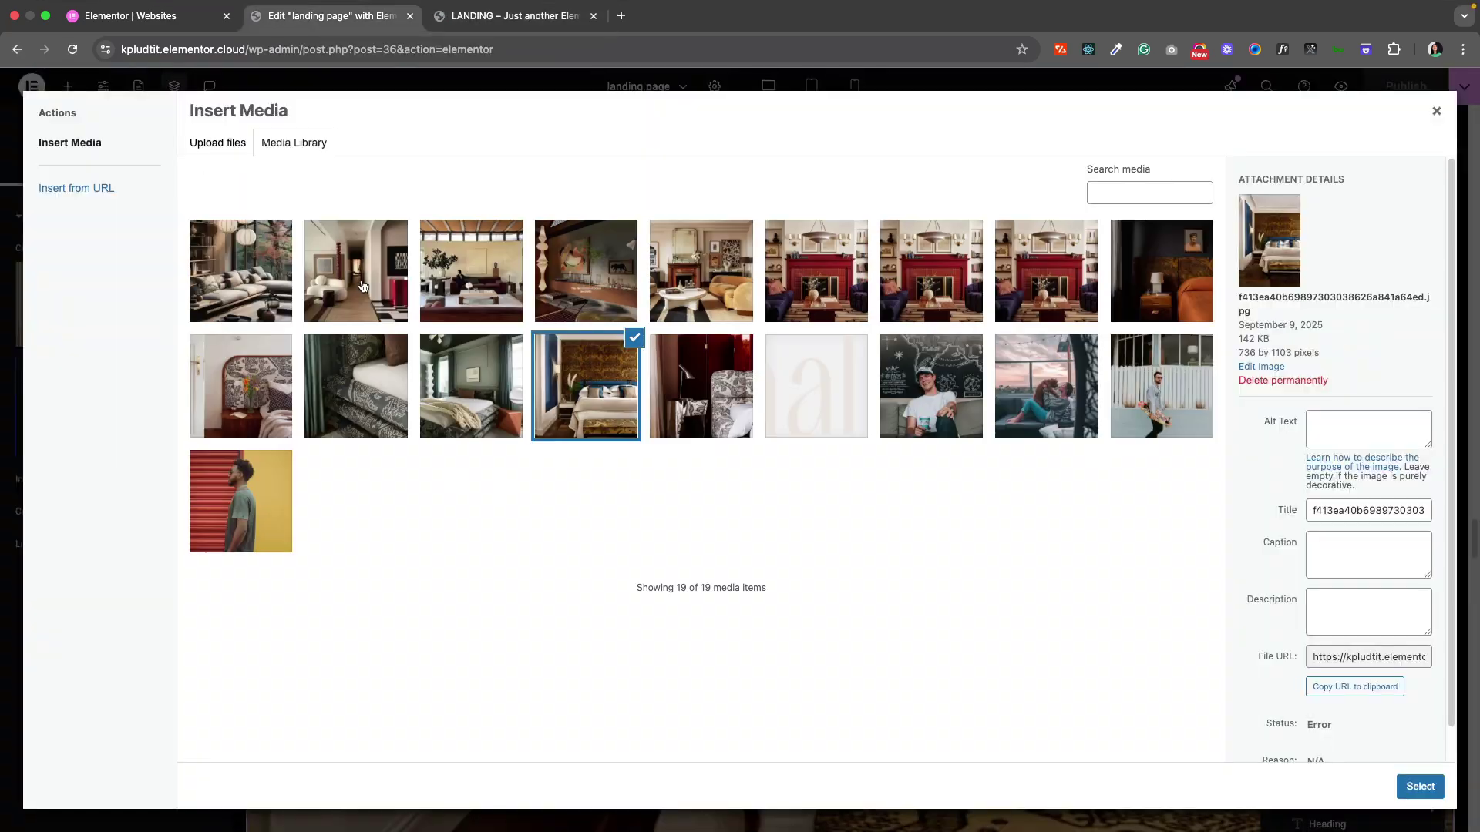
left_click(350, 265)
left_click(1421, 783)
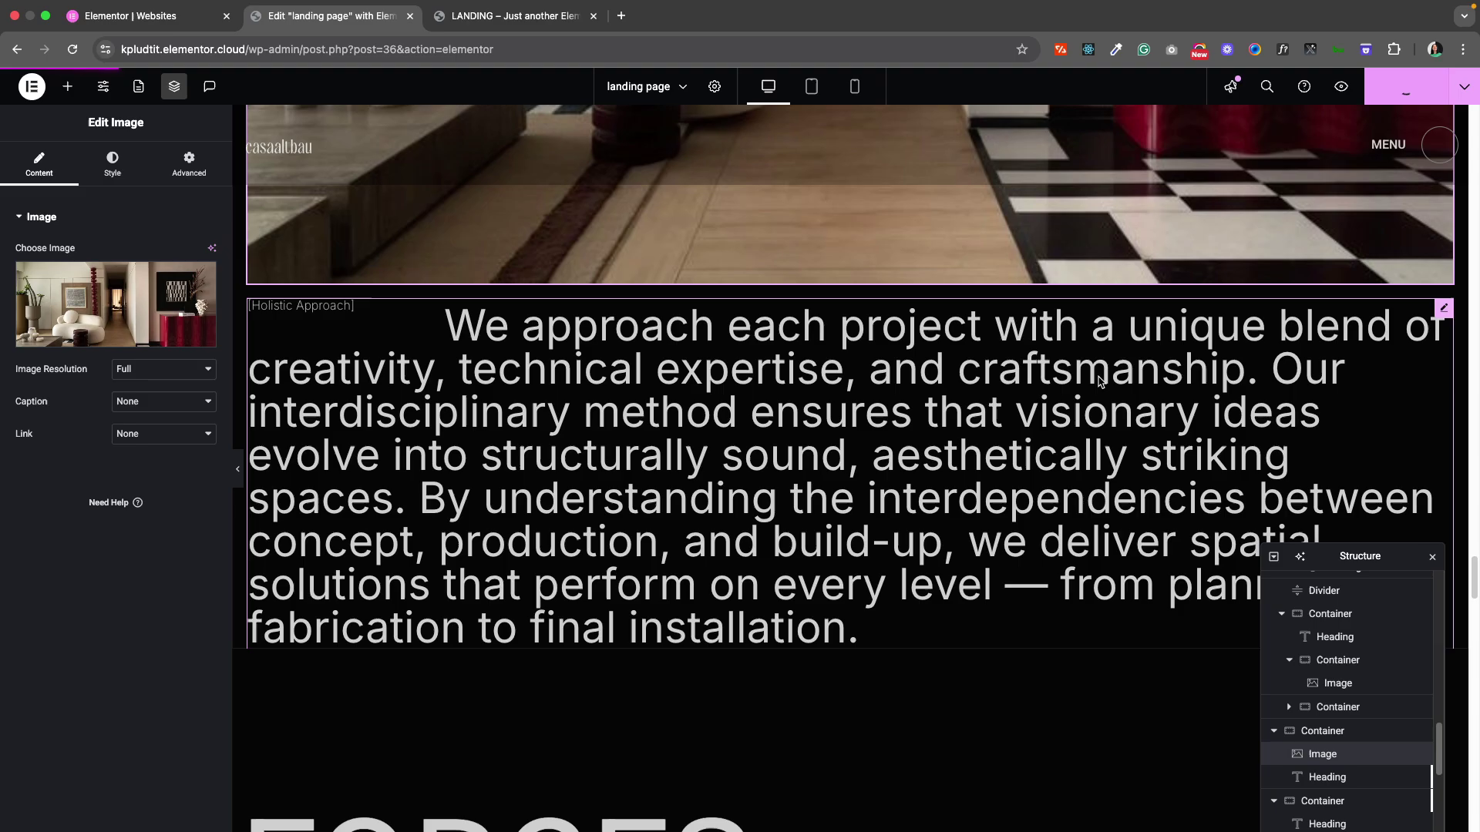
Compare the new image on the live landing page, then return to the editor.
left_click(494, 15)
scroll(1096, 634, "up", 5)
scroll(1096, 635, "down", 10)
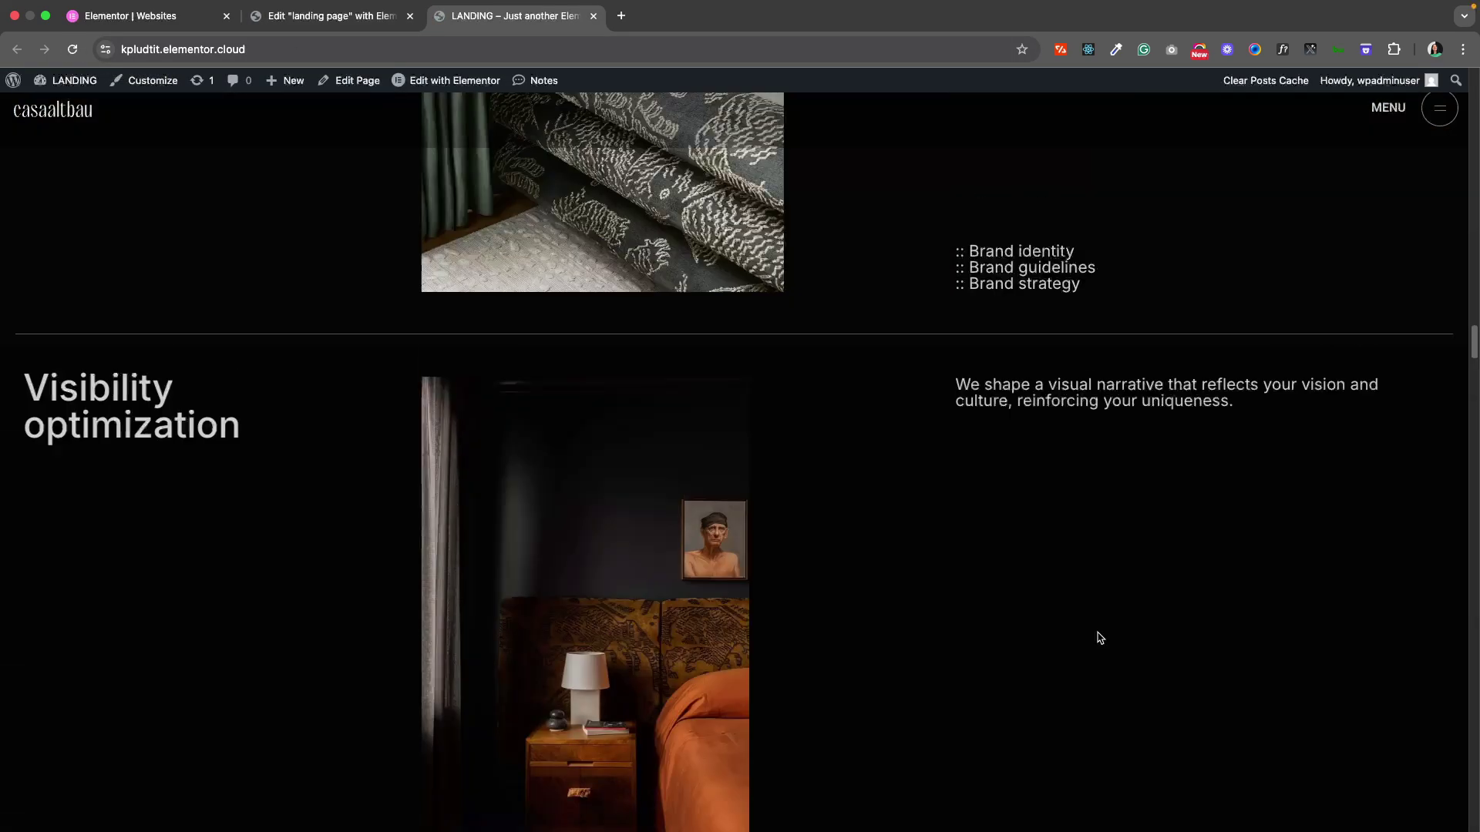
scroll(1097, 637, "up", 5)
scroll(1097, 638, "down", 8)
key("super+alt+Left")
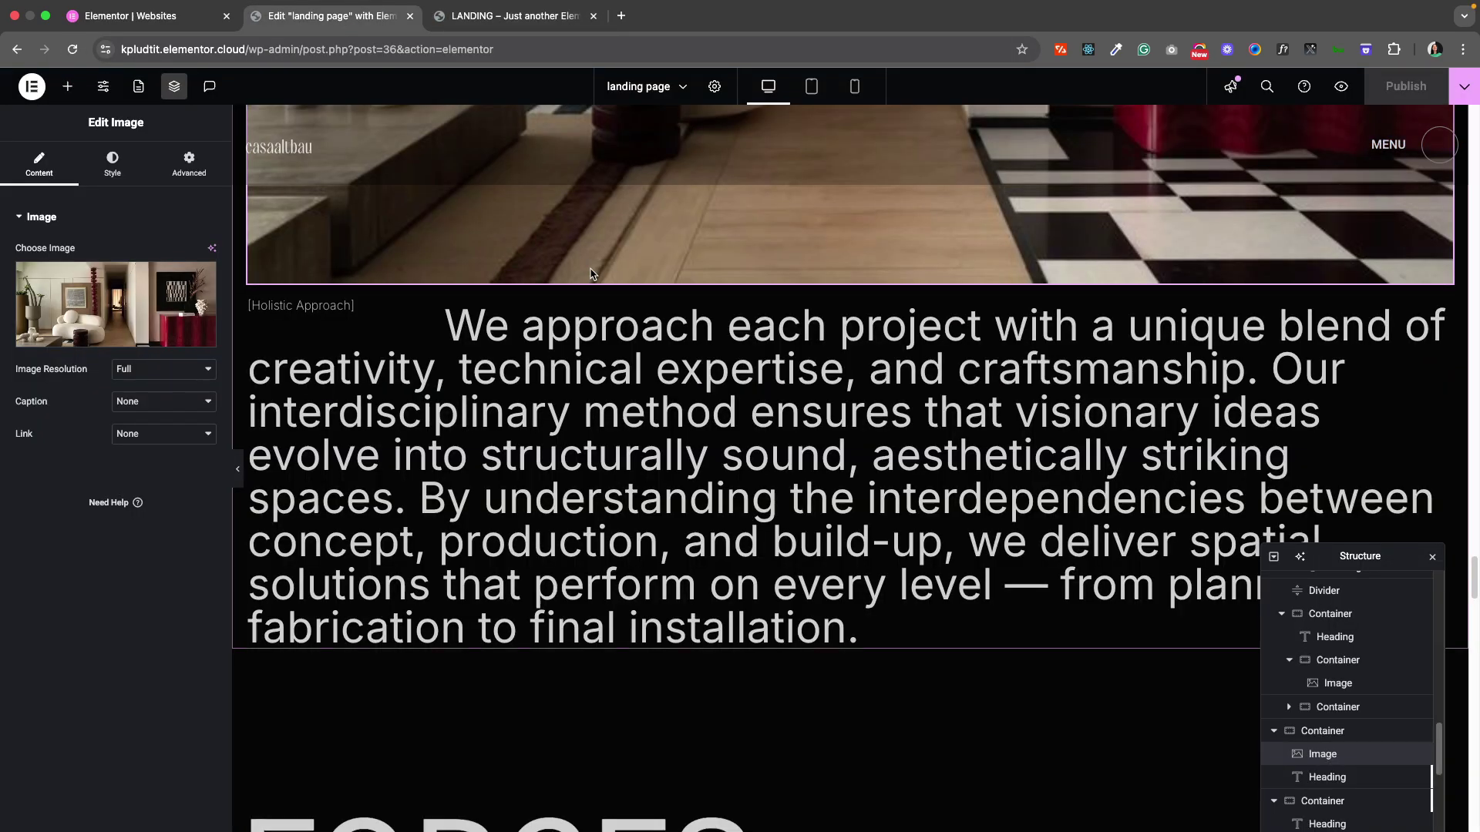
Move the FORCES heading into the orange team section above the team names.
scroll(848, 540, "down", 4)
left_click(721, 404)
left_click_drag(722, 404, 984, 670)
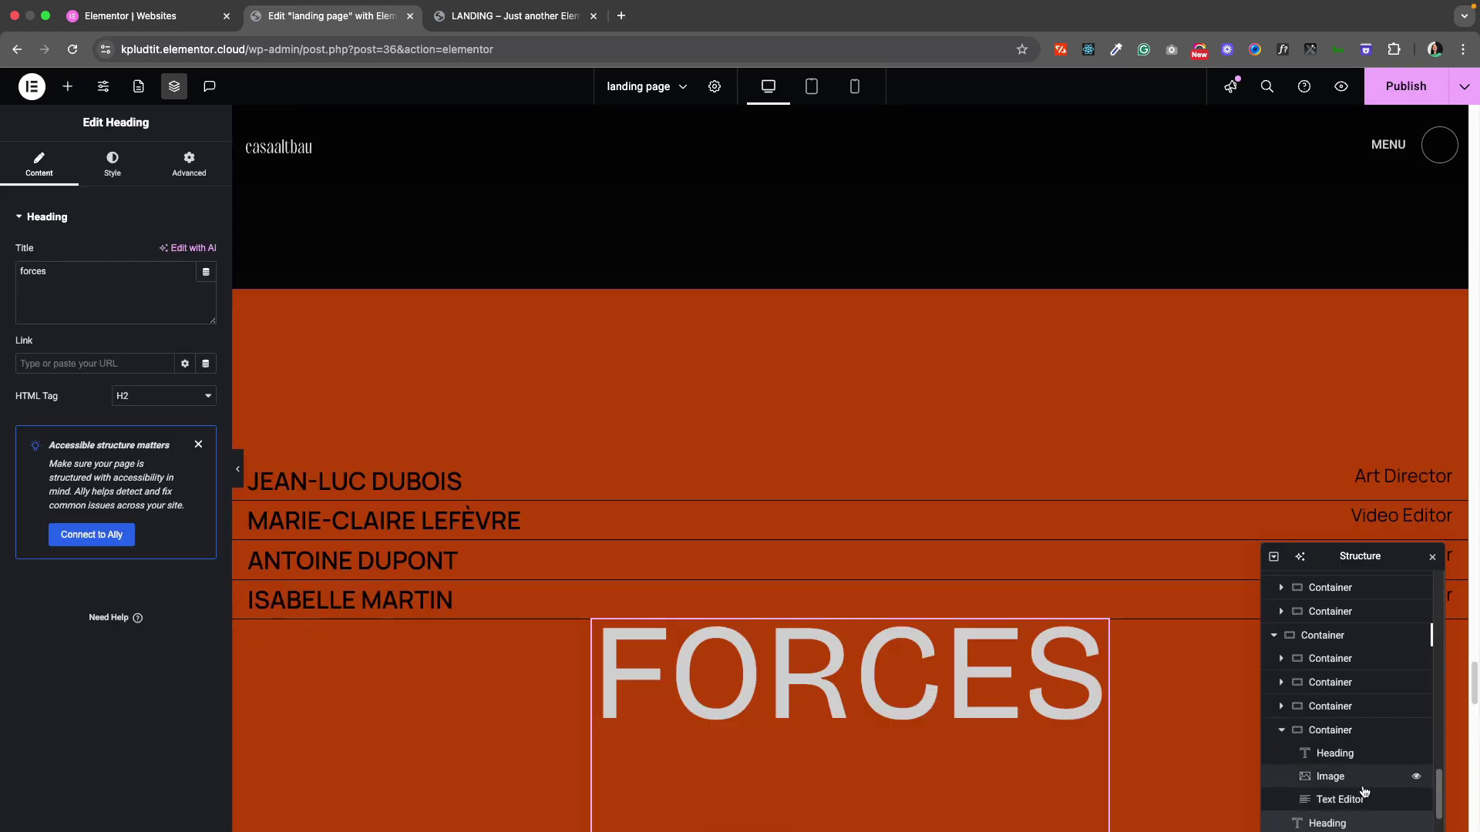
left_click_drag(1351, 793, 1322, 665)
Set the heading's text colour to black (#000000).
left_click(111, 169)
left_click(185, 471)
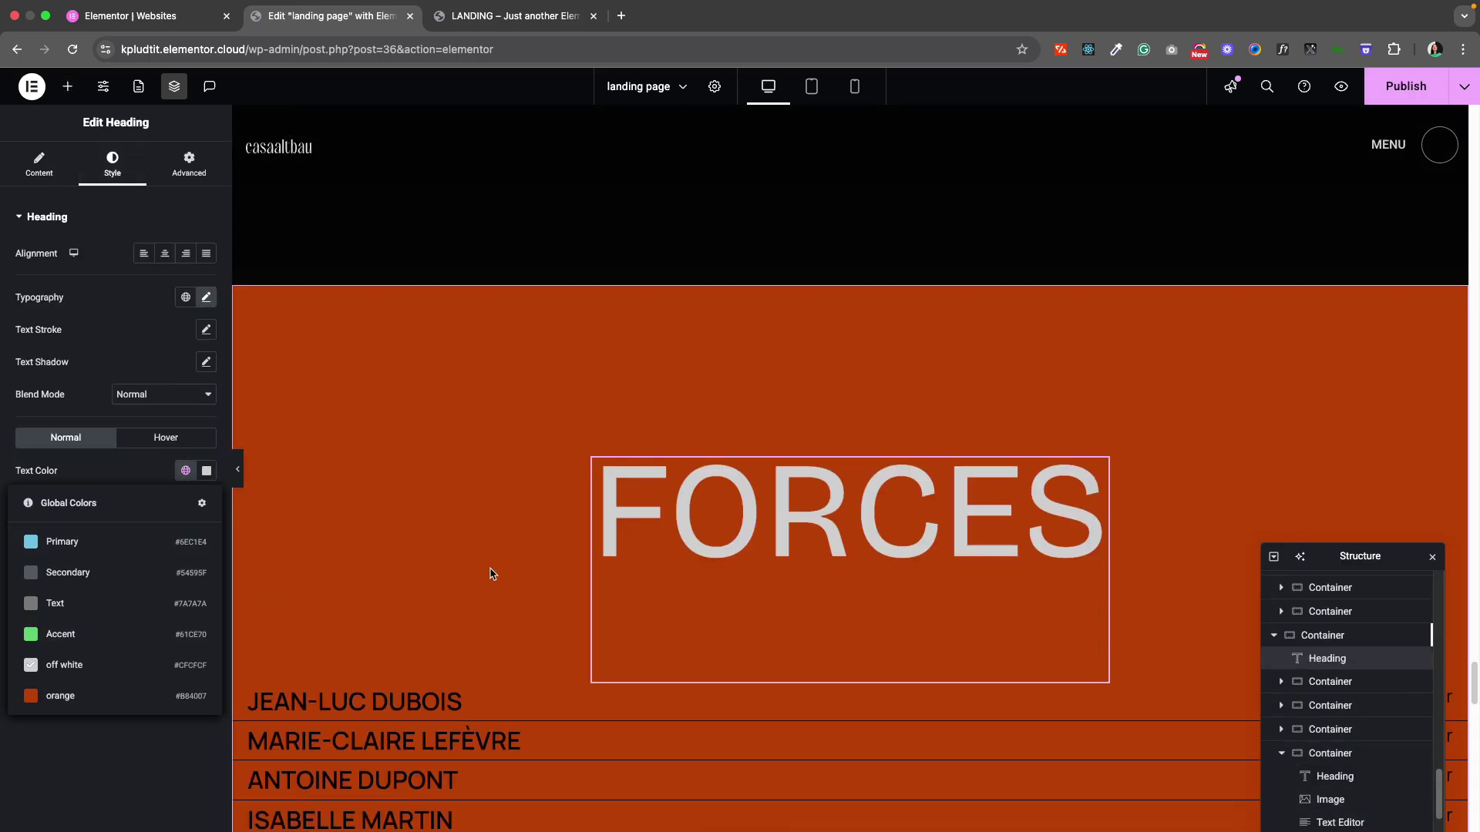
left_click(69, 568)
left_click(1407, 86)
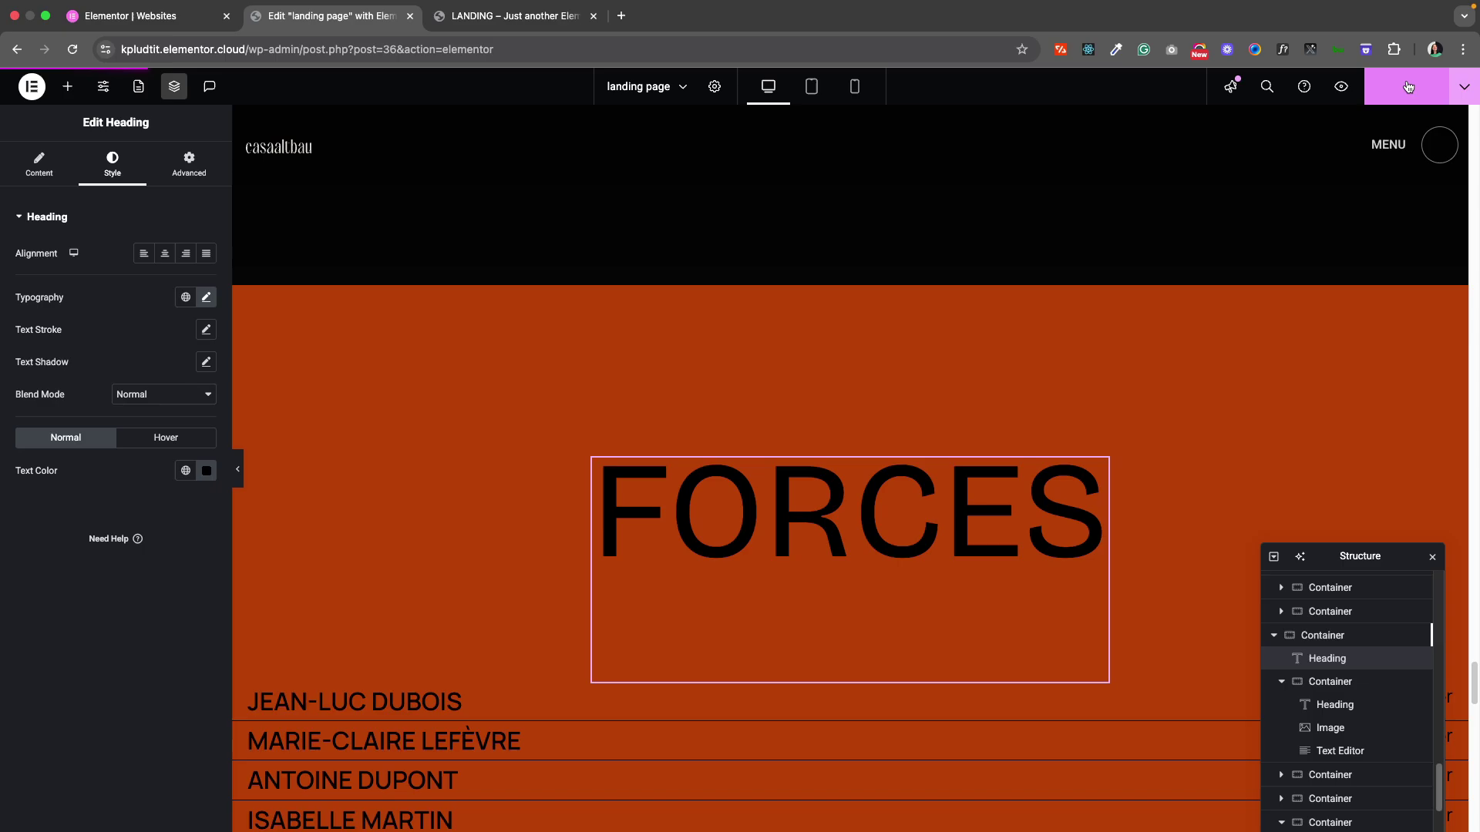
Publish the updated heading and view the OUR TEAM section on the live page.
key("super+z")
key("super+shift+z")
left_click(1376, 96)
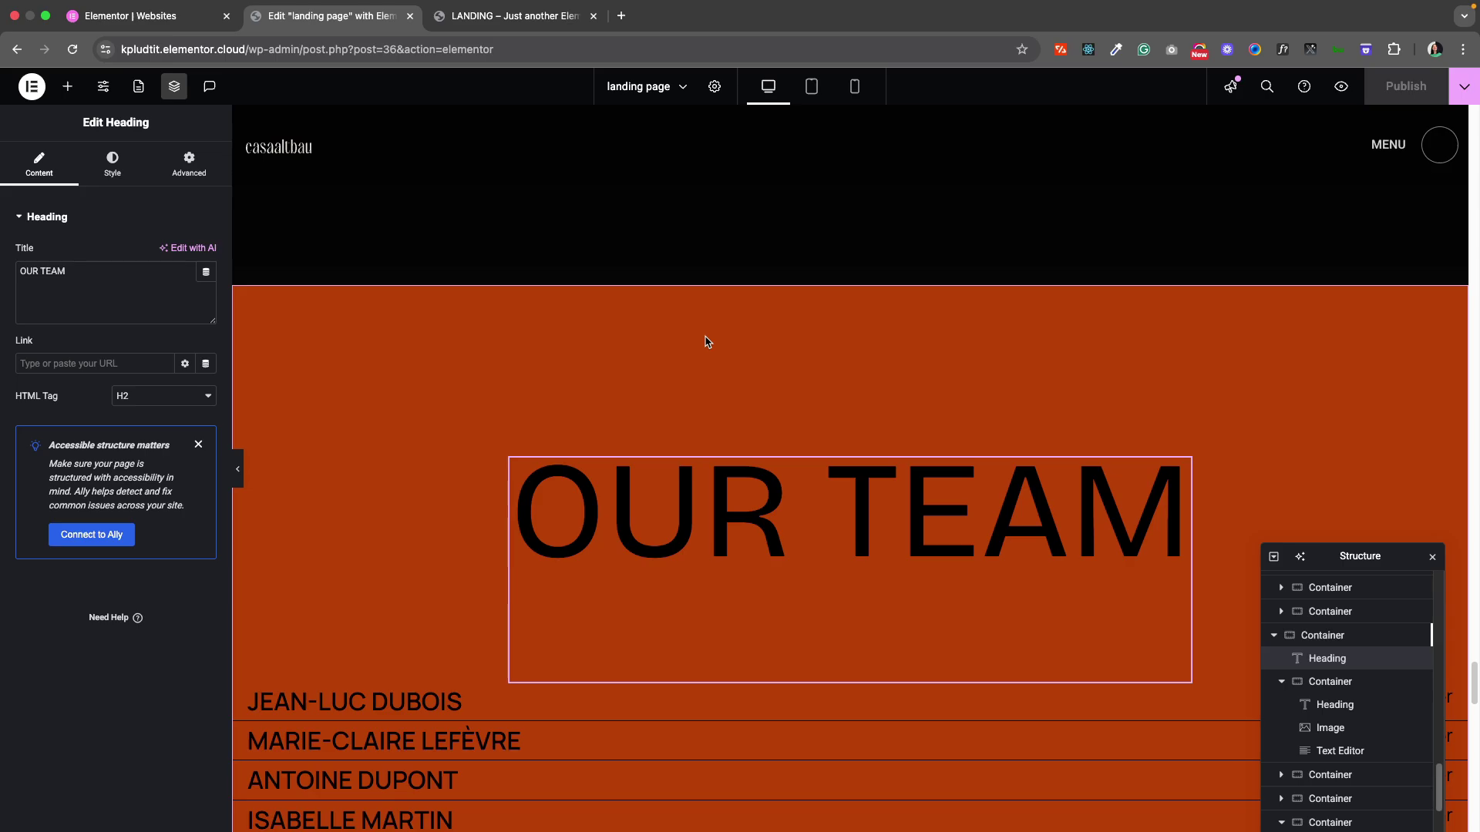
left_click(515, 16)
Back in the editor, select the team-list image and inspect the team section's custom CSS.
scroll(1200, 523, "down", 5)
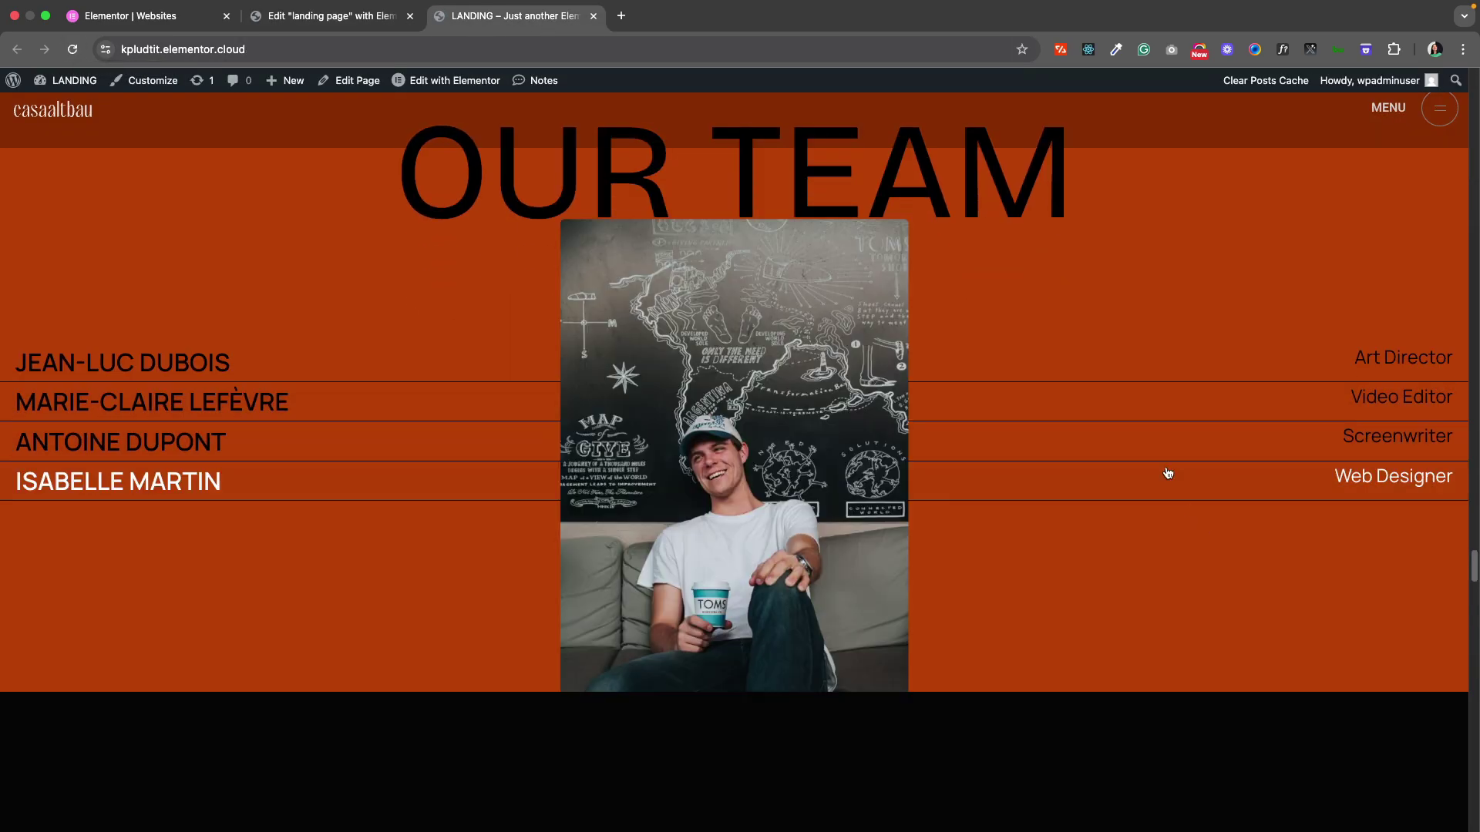
left_click(331, 16)
left_click(1331, 732)
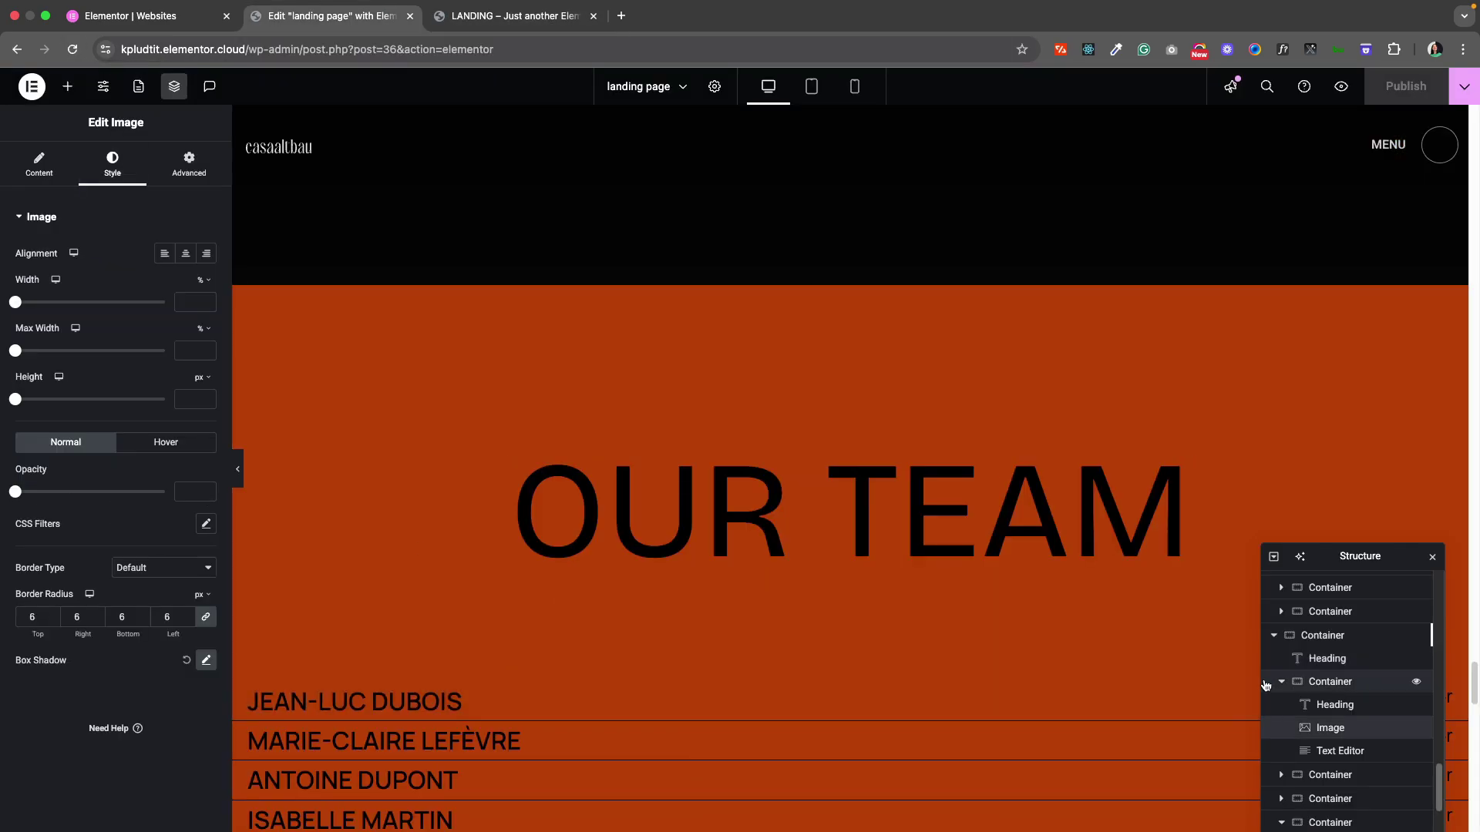
scroll(1336, 700, "up", 1)
left_click(1323, 698)
scroll(151, 352, "down", 10)
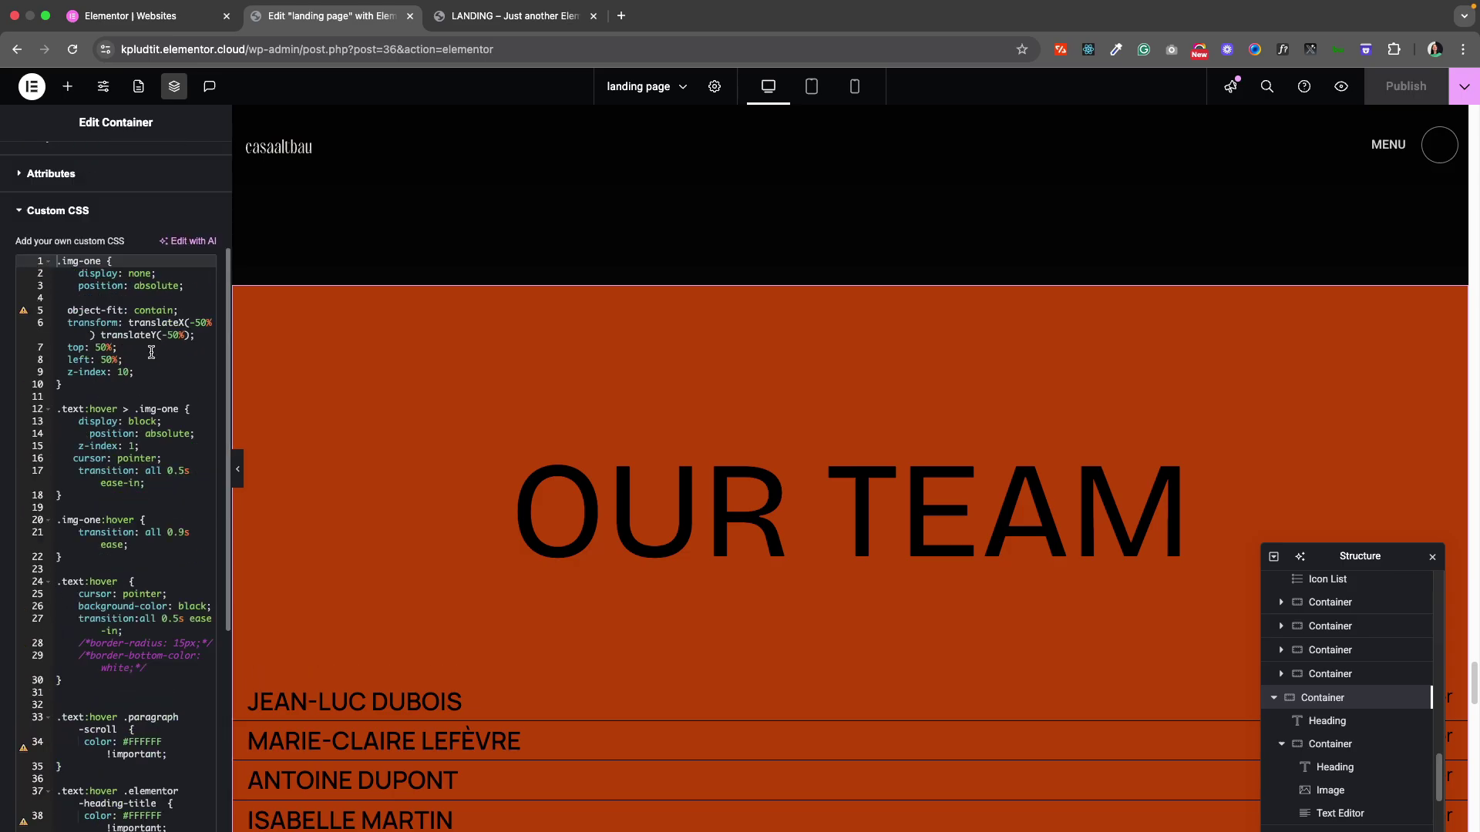
Change the team portrait's custom width from 20% to 15%.
left_click(1330, 790)
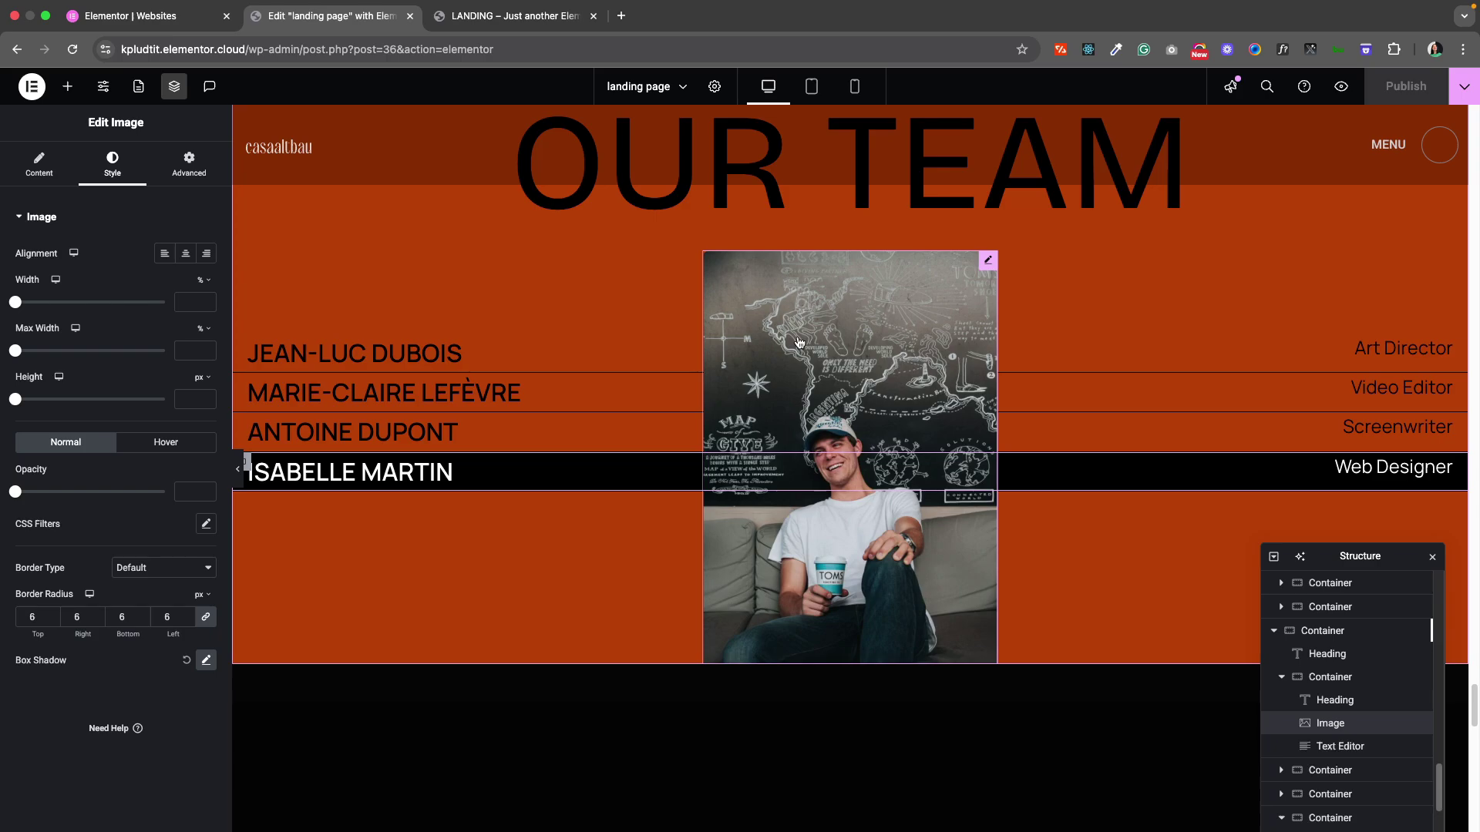
left_click(189, 164)
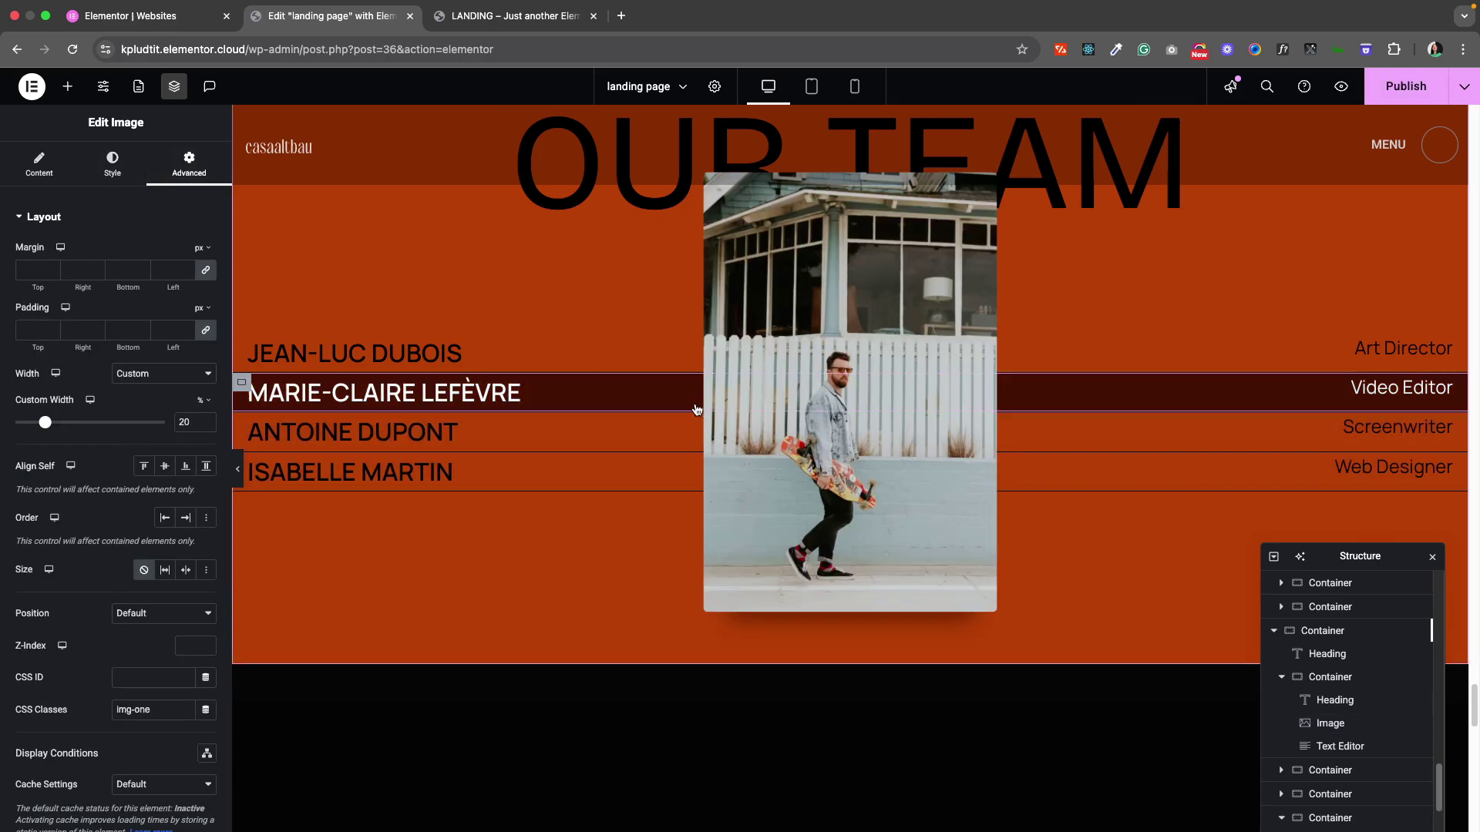
left_click(677, 481)
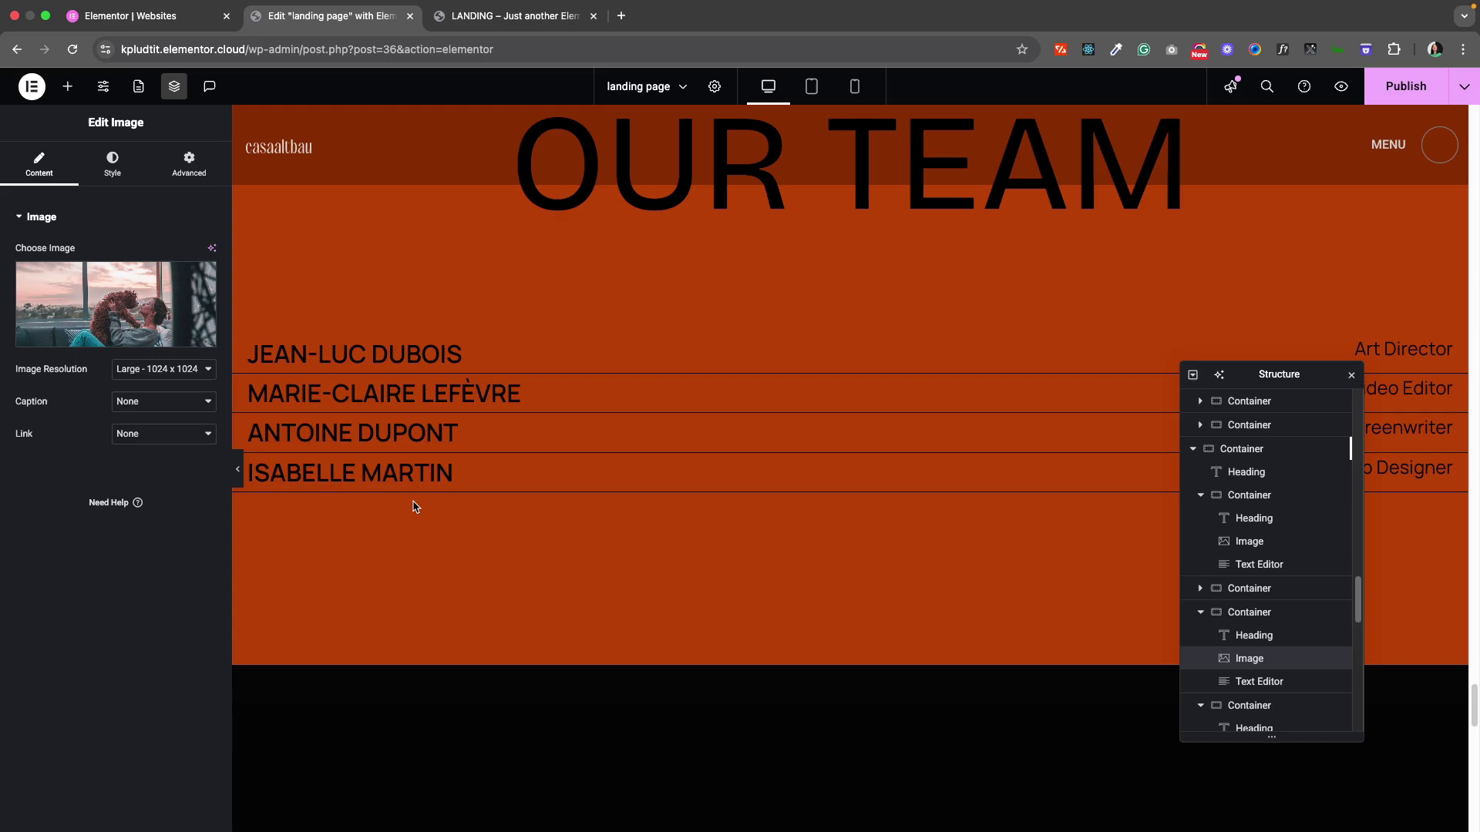
left_click(189, 163)
left_click_drag(37, 422, 65, 424)
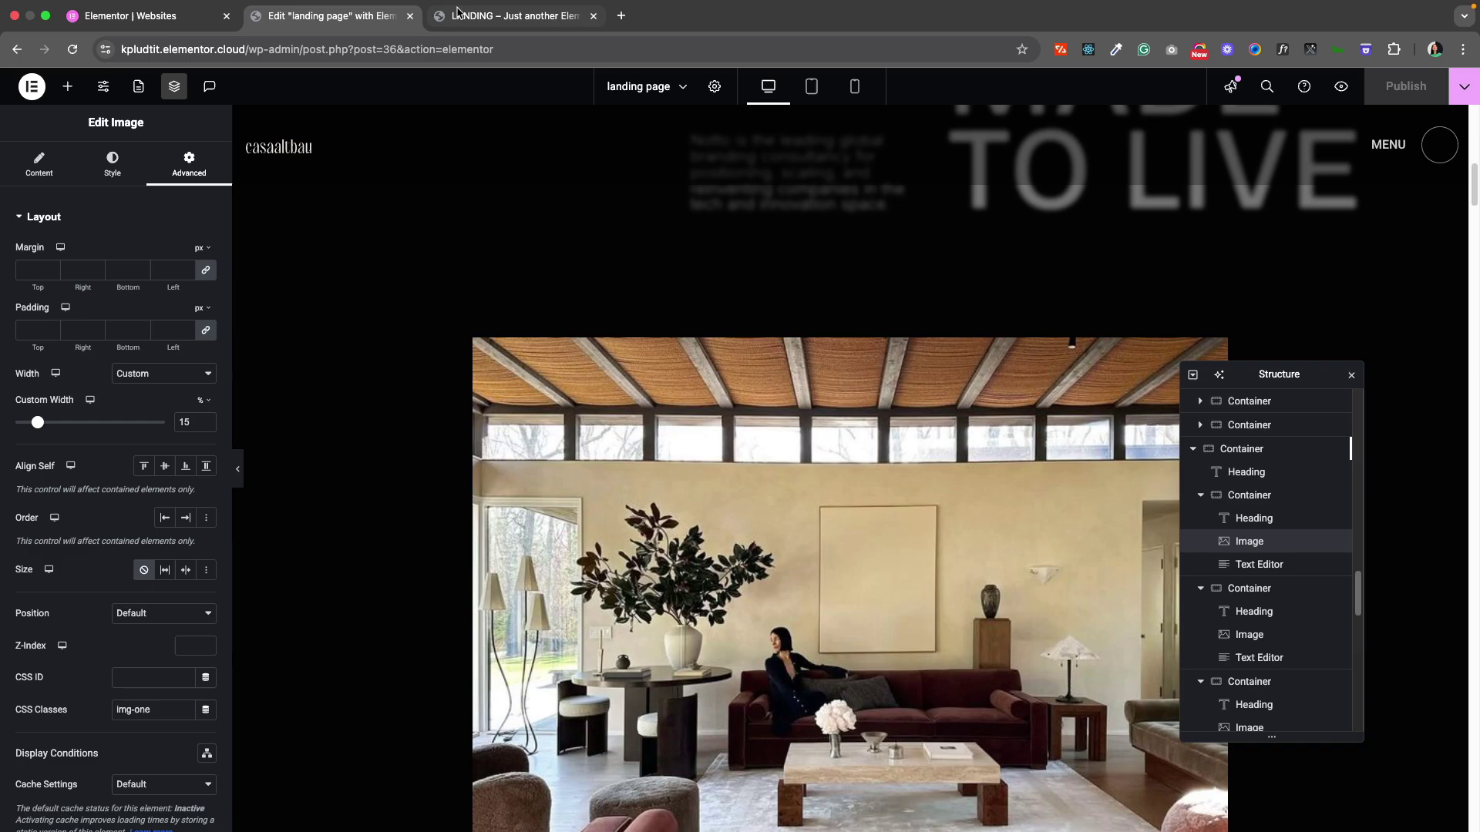
Reload the live Our Team page to check the photo, then return to the editor.
left_click(457, 10)
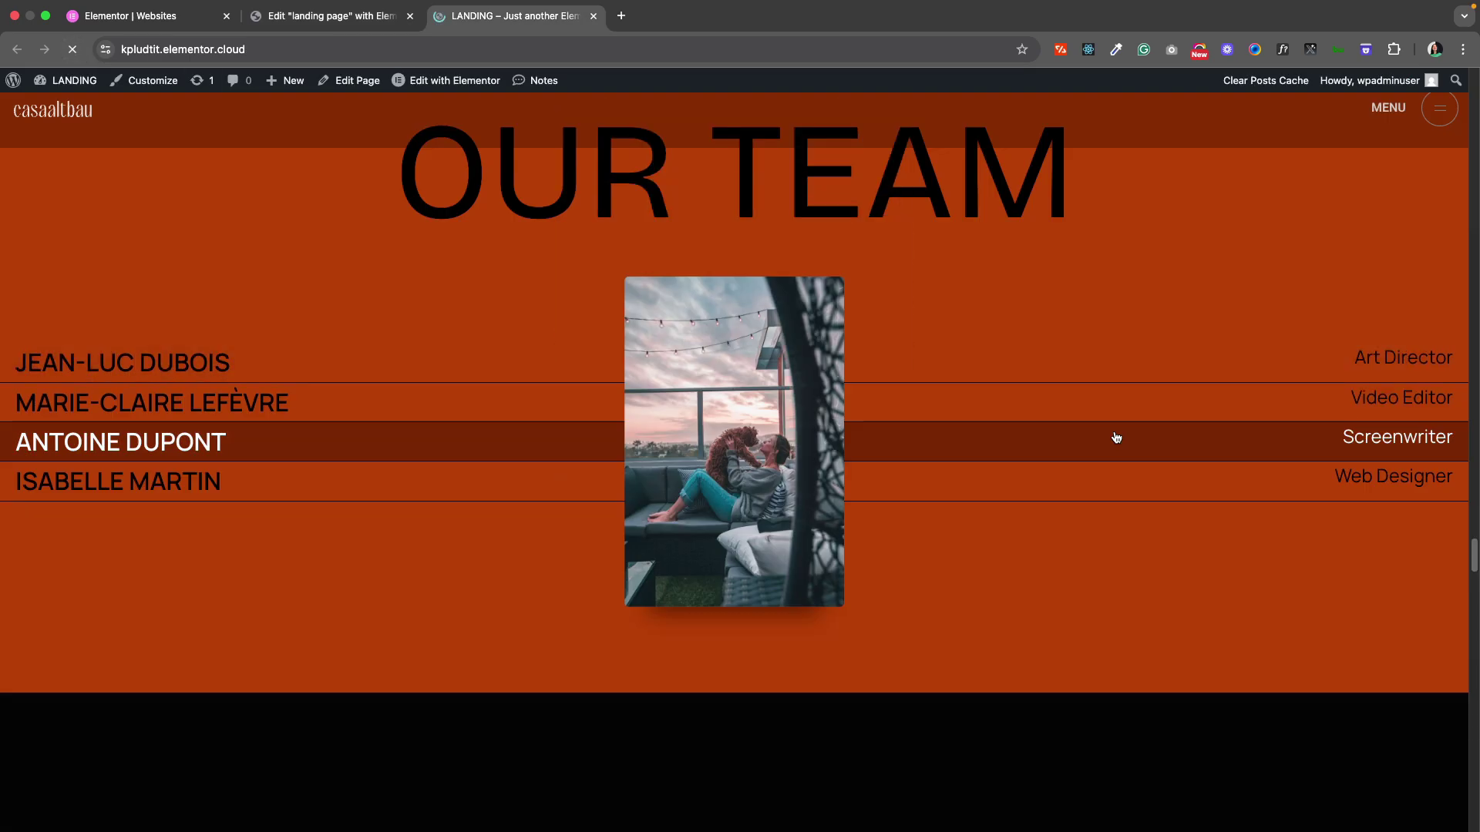
key("ctrl+shift+Tab")
key("super+shift+m")
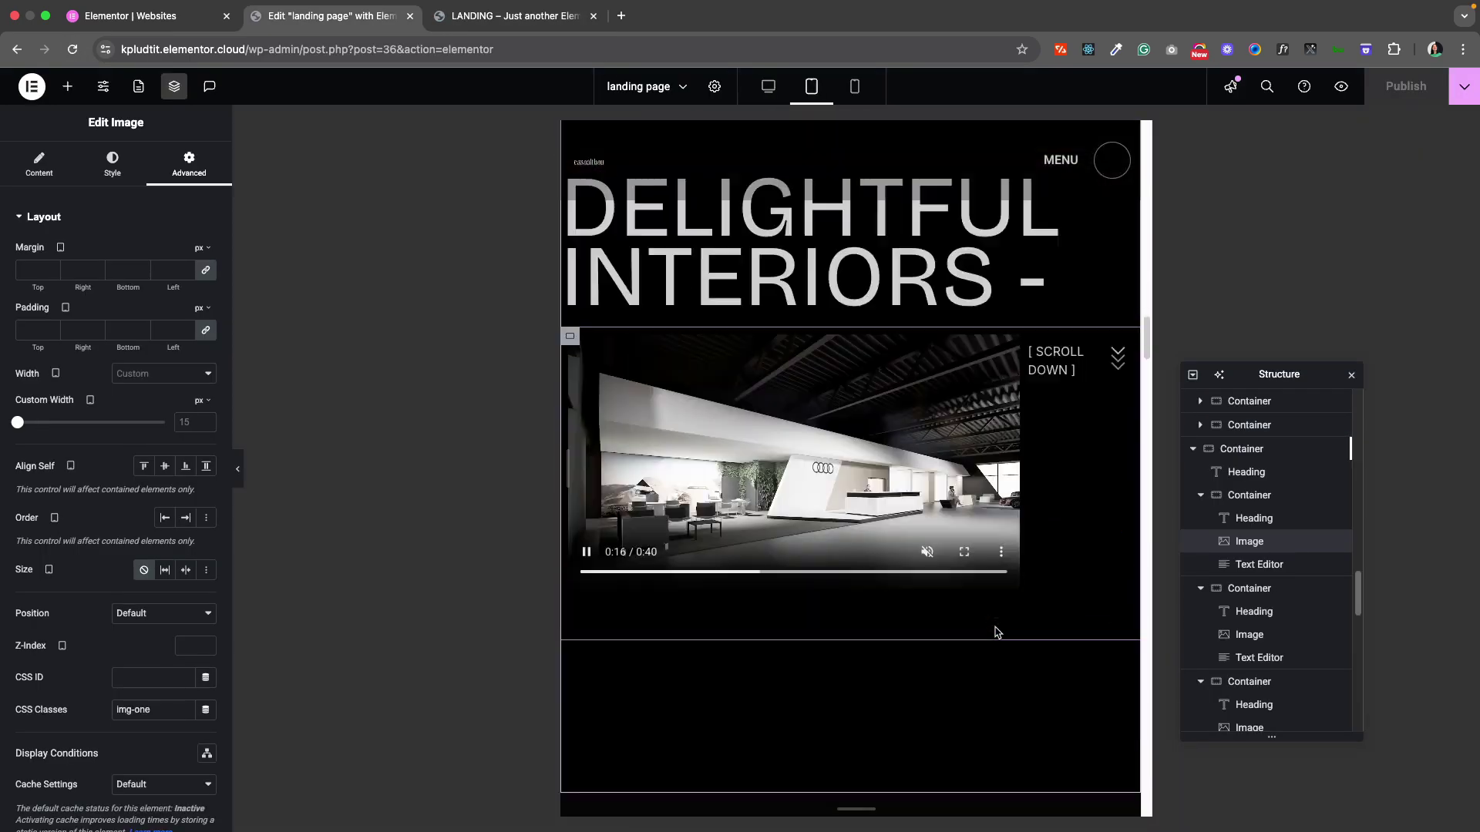
On tablet, give the section around FORCES a top padding of 100 px.
scroll(705, 609, "down", 15)
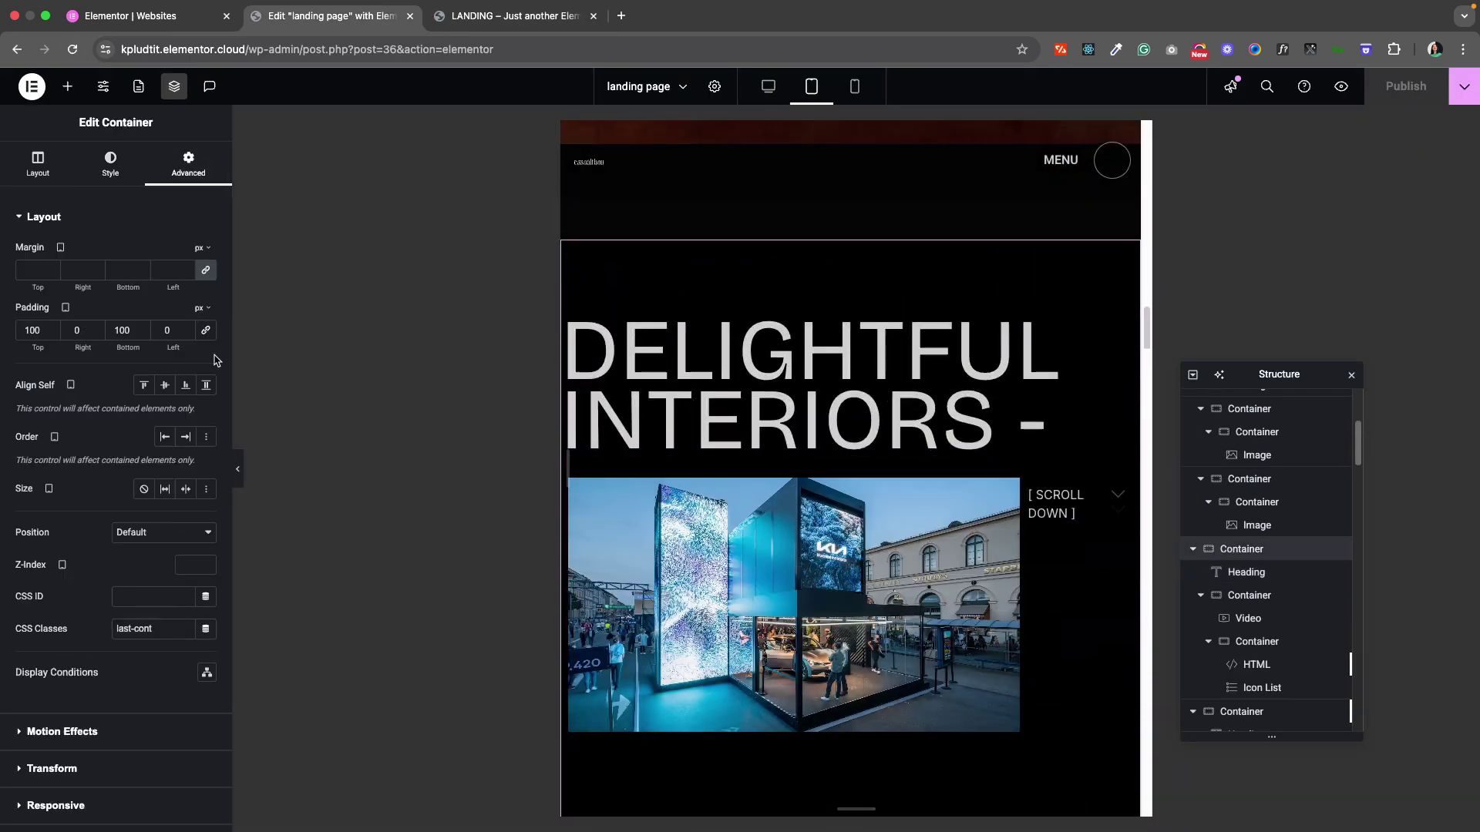
left_click(876, 675)
scroll(875, 675, "down", 4)
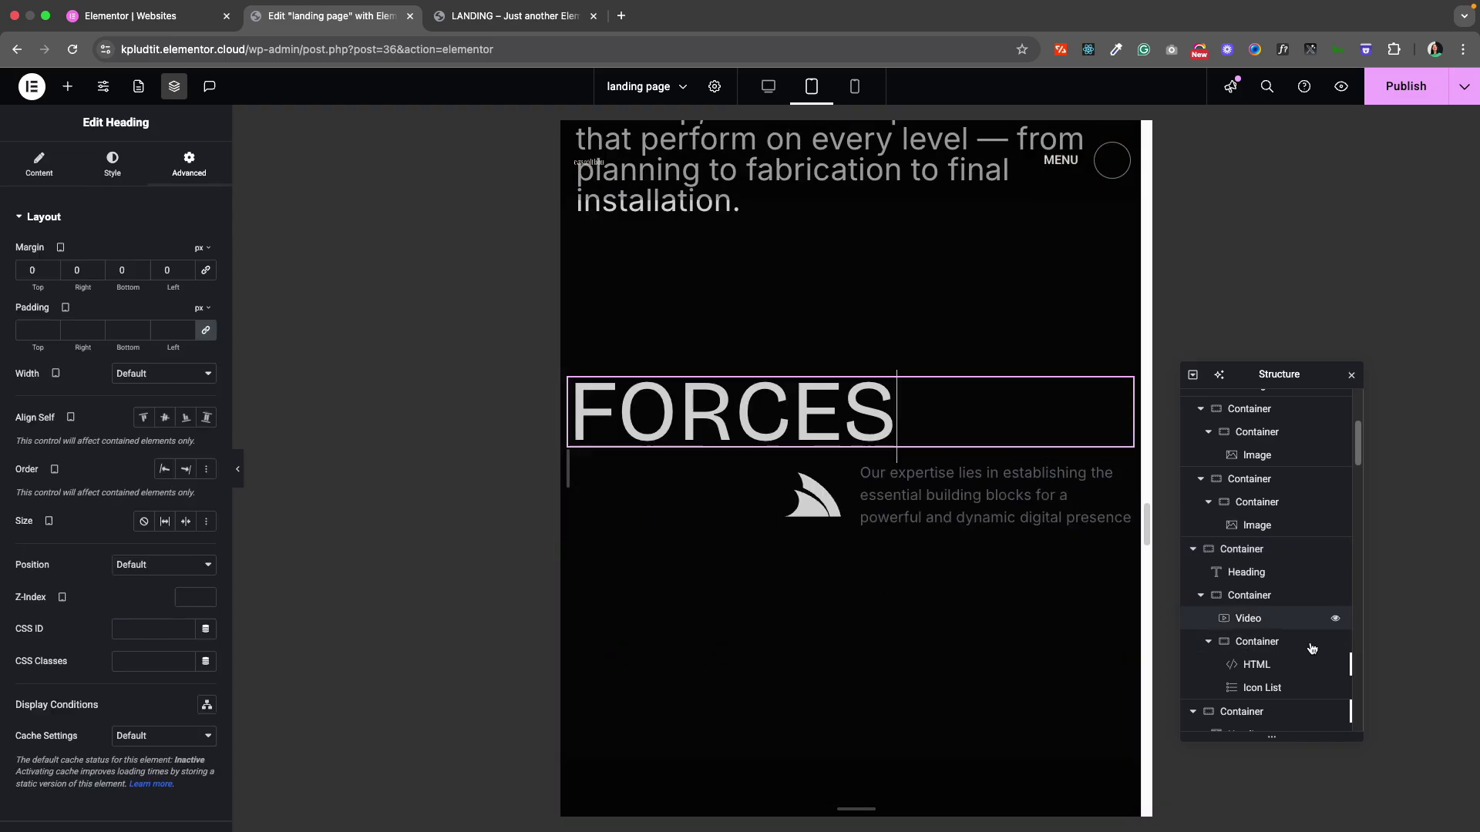
left_click(1308, 651)
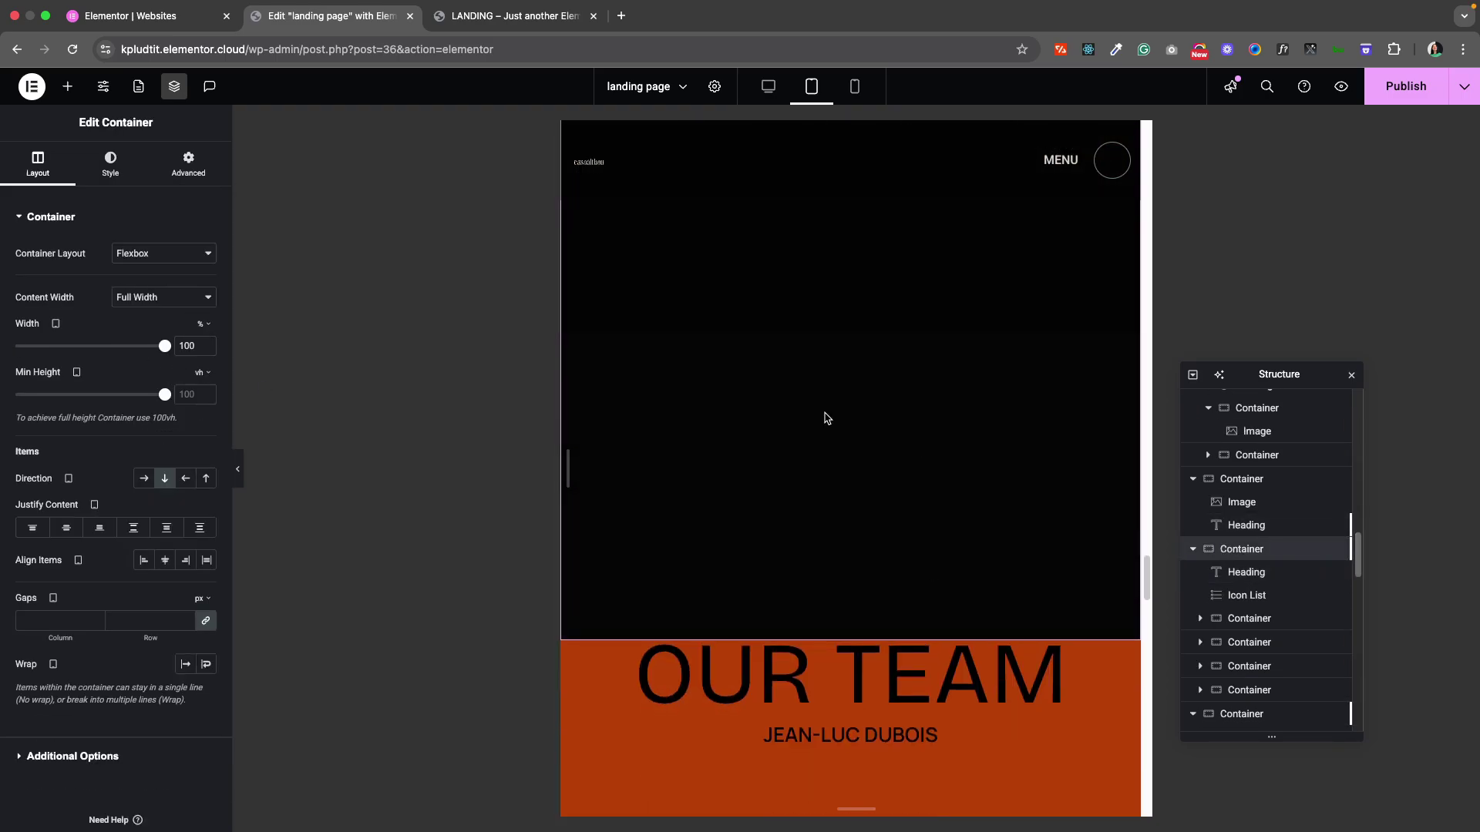
scroll(830, 423, "up", 1)
left_click(189, 164)
left_click(36, 330)
type("100")
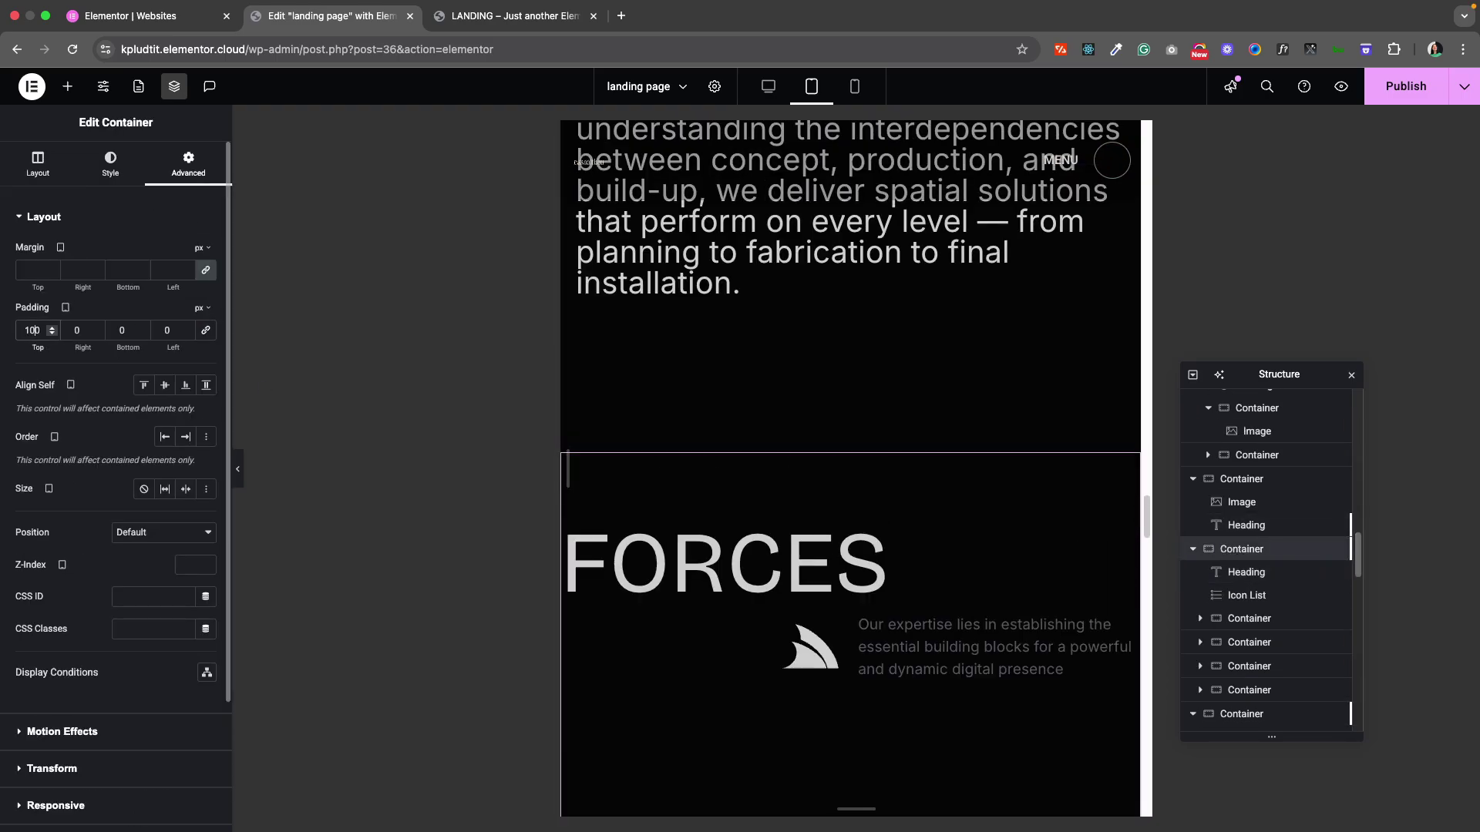
Select the OUR TEAM and GET IN TOUCH containers and publish the changes.
left_click(1242, 714)
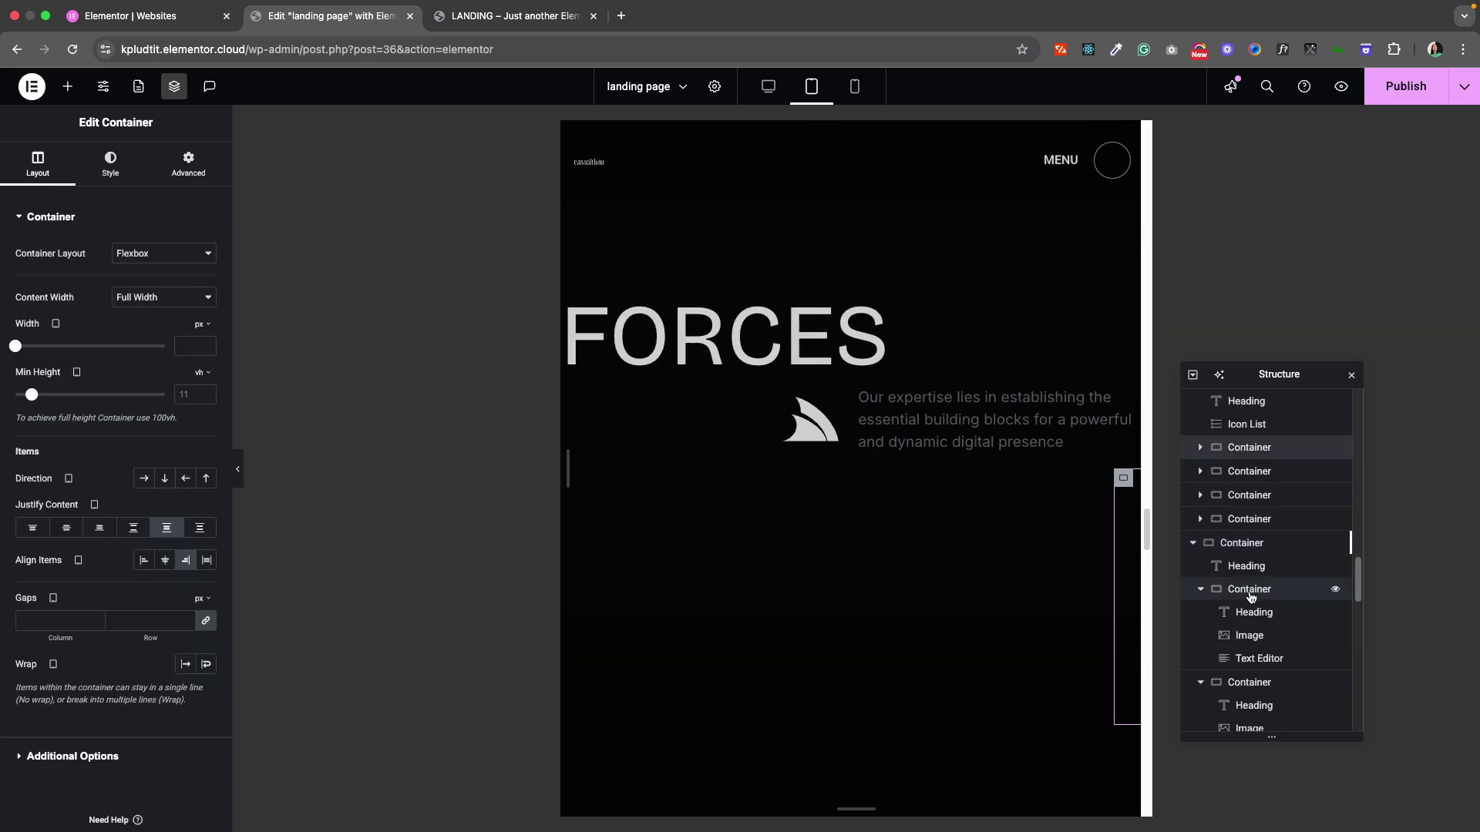
left_click(188, 164)
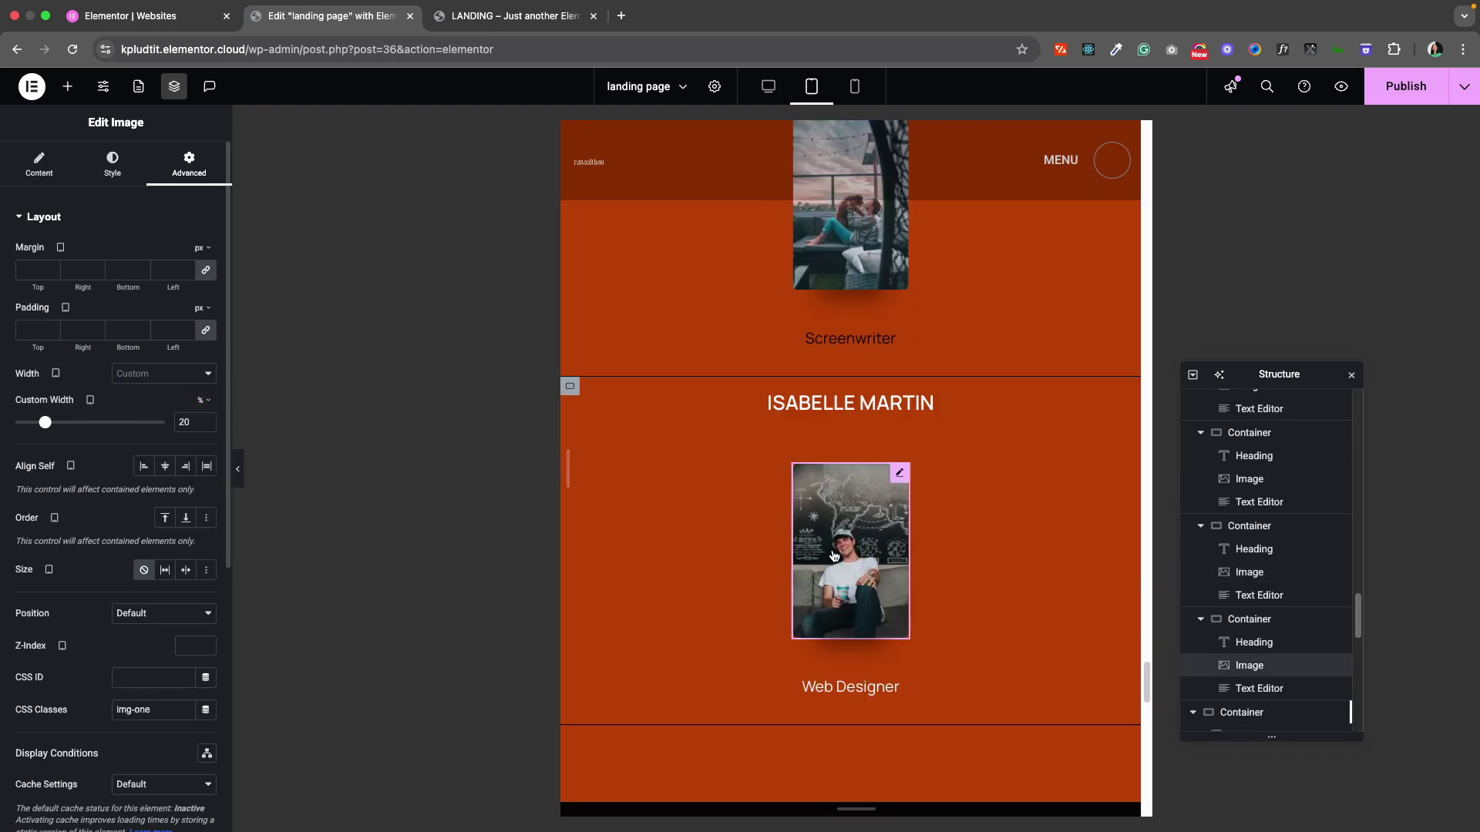
scroll(984, 645, "down", 10)
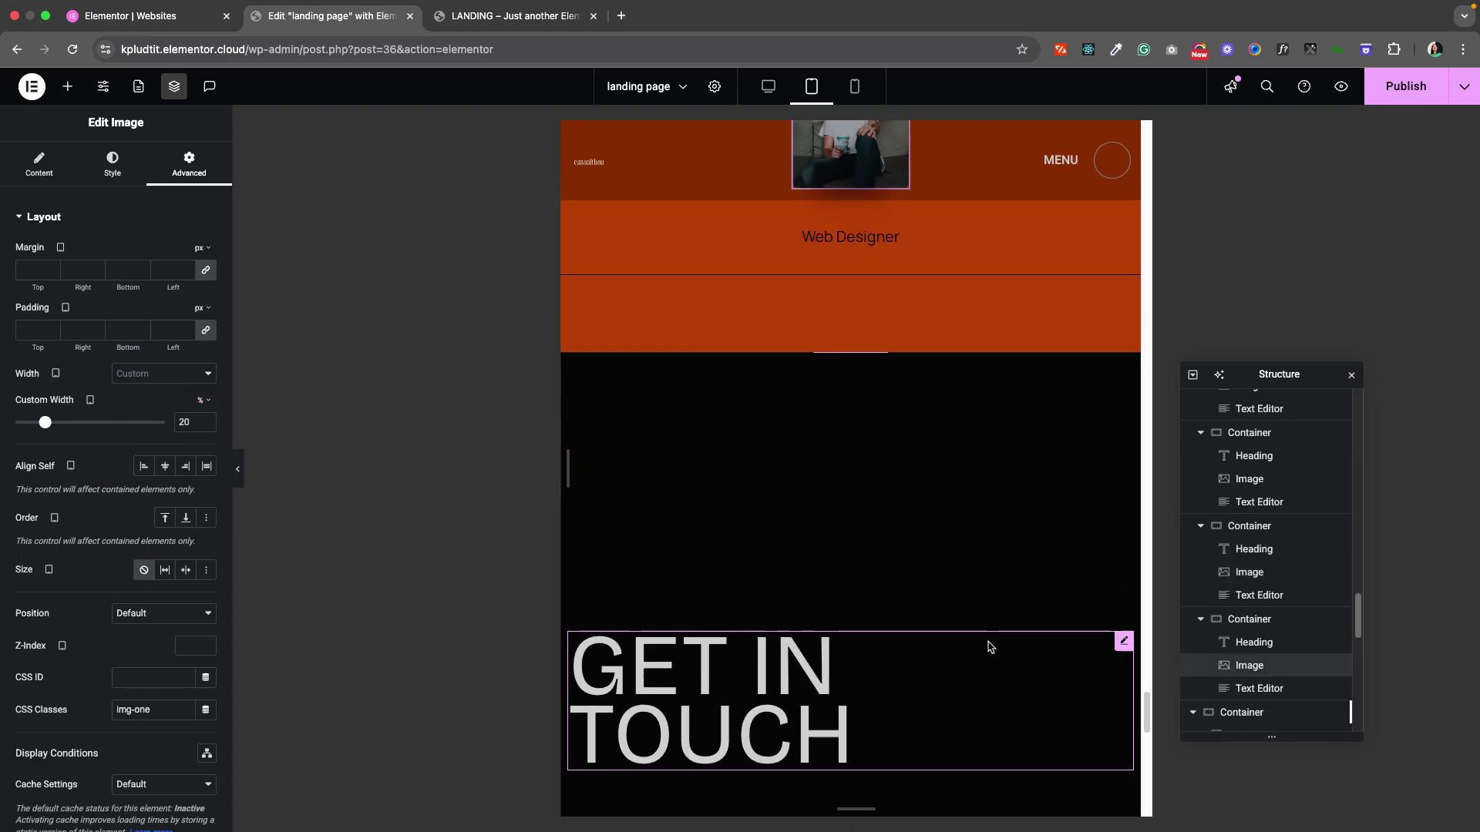
left_click(984, 645)
left_click(1249, 608)
left_click(1122, 648)
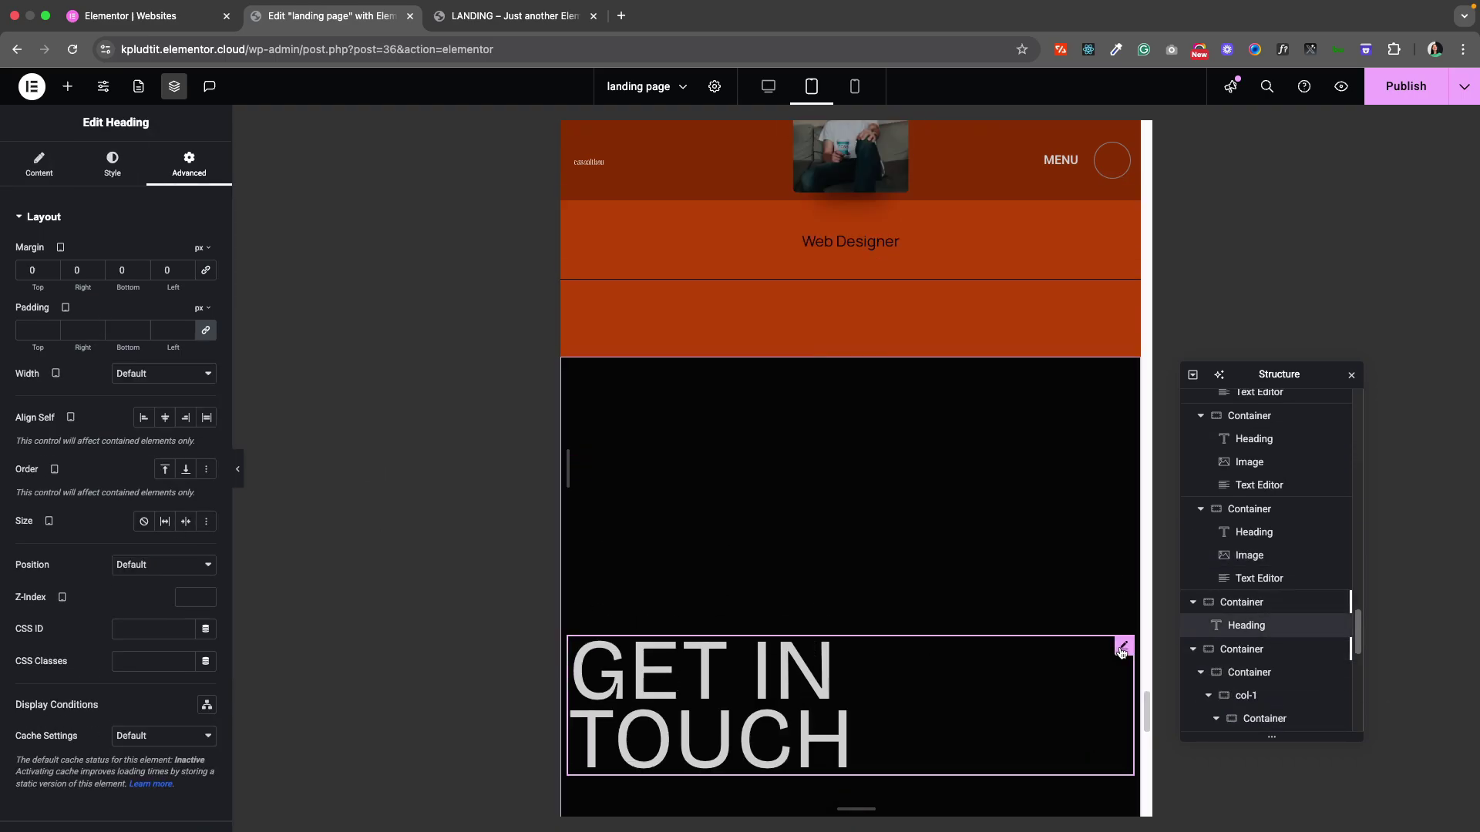
left_click(1265, 606)
left_click(1394, 94)
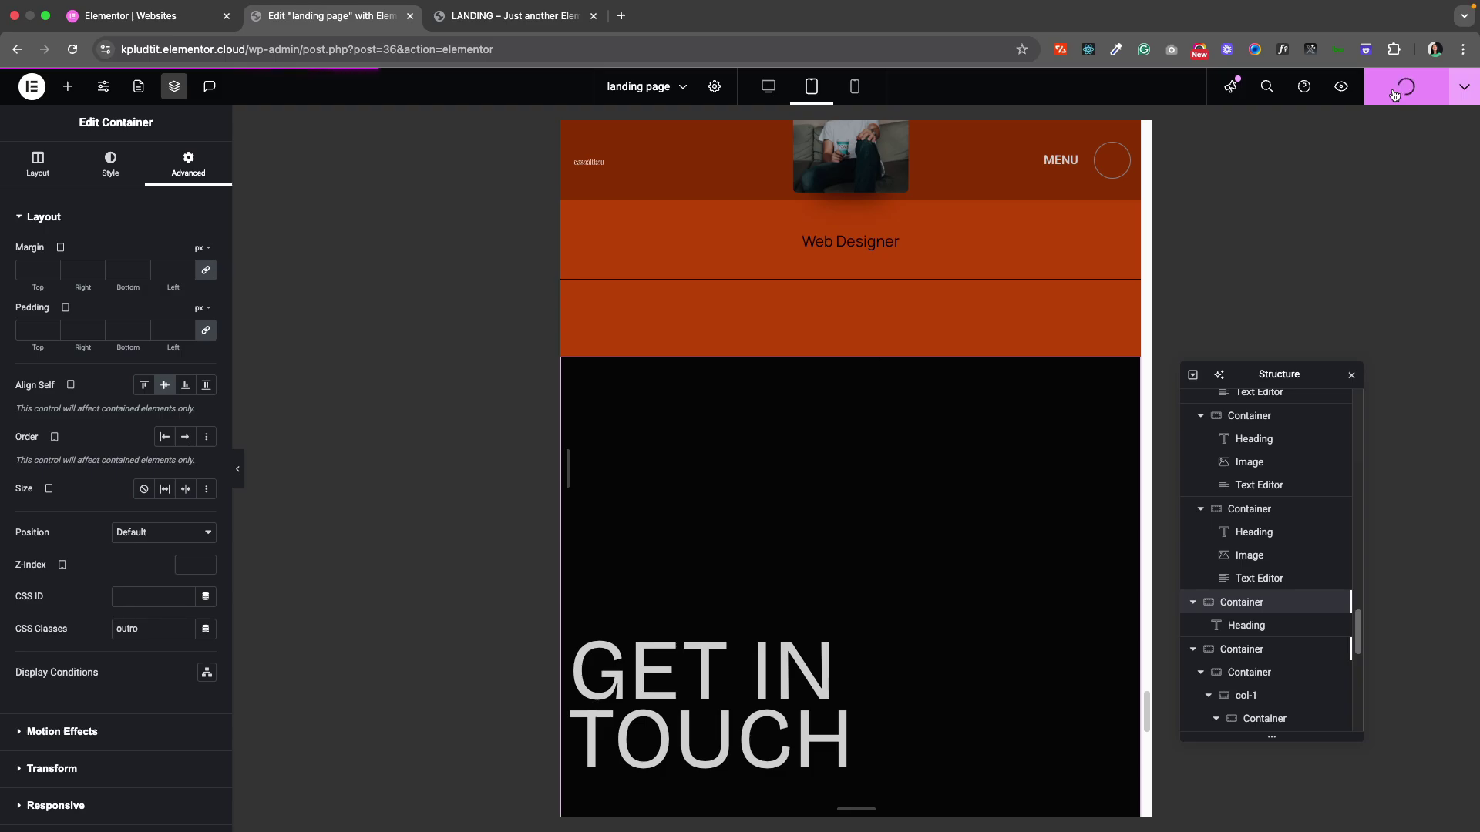
Centre the GET IN TOUCH heading with Align Self Center.
scroll(1120, 639, "down", 2)
left_click(1245, 605)
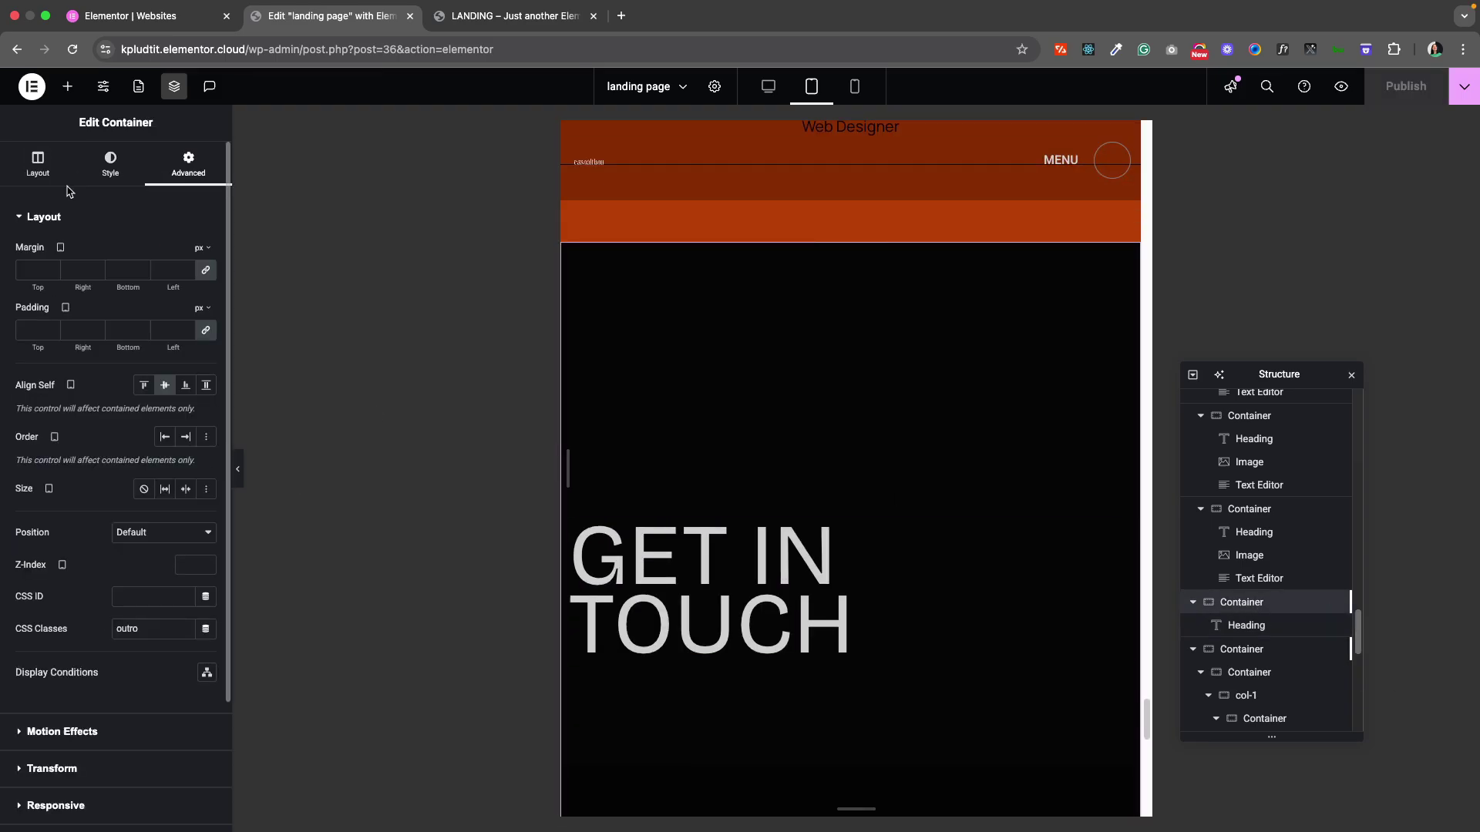
left_click(39, 165)
left_click(188, 165)
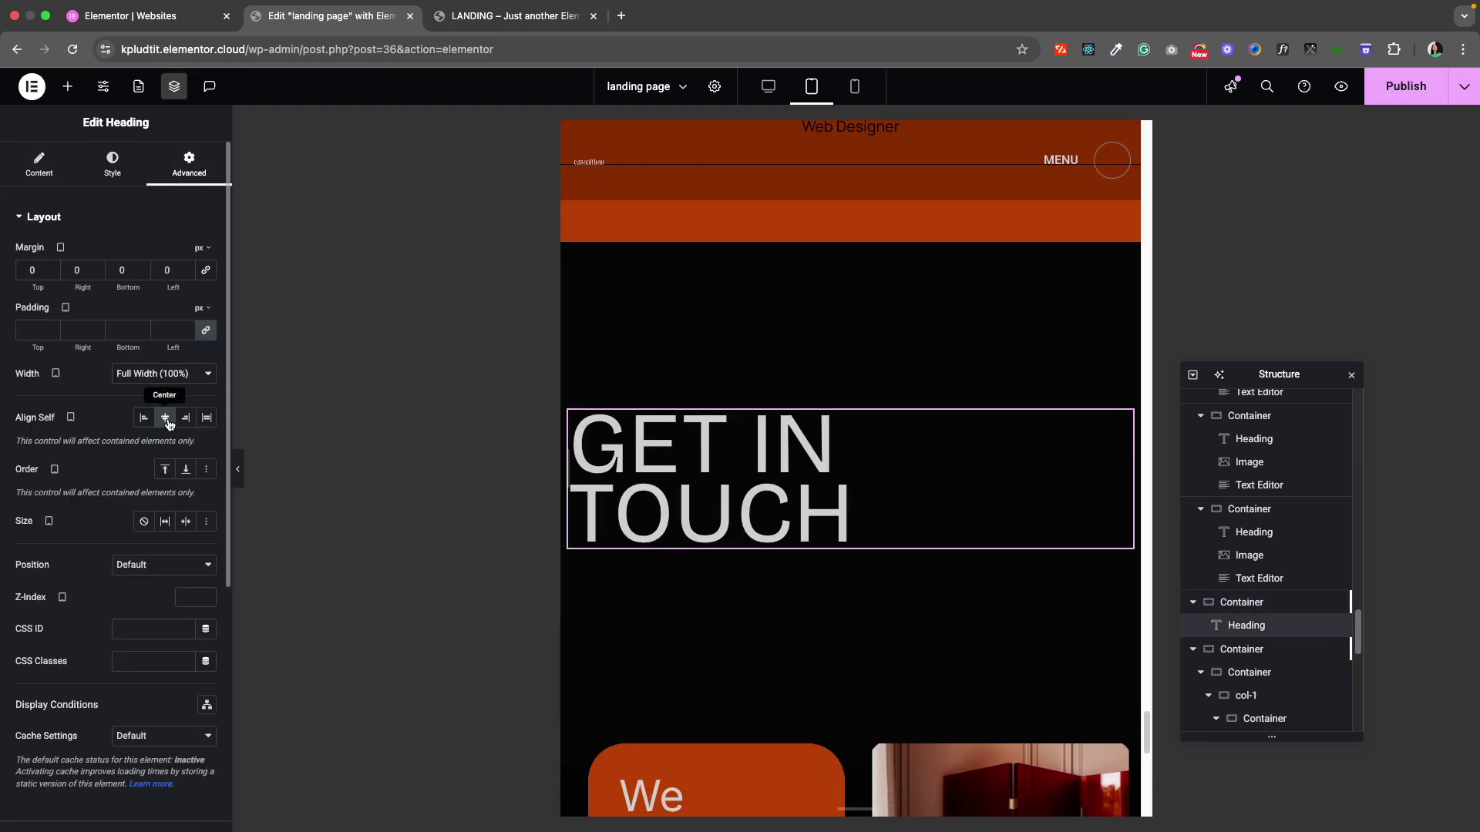
left_click(112, 165)
left_click(164, 253)
Set the 'We design' tagline's typography size to 2,8 rem.
scroll(882, 605, "down", 4)
left_click(717, 555)
left_click(113, 165)
left_click(206, 297)
left_click_drag(56, 418, 32, 422)
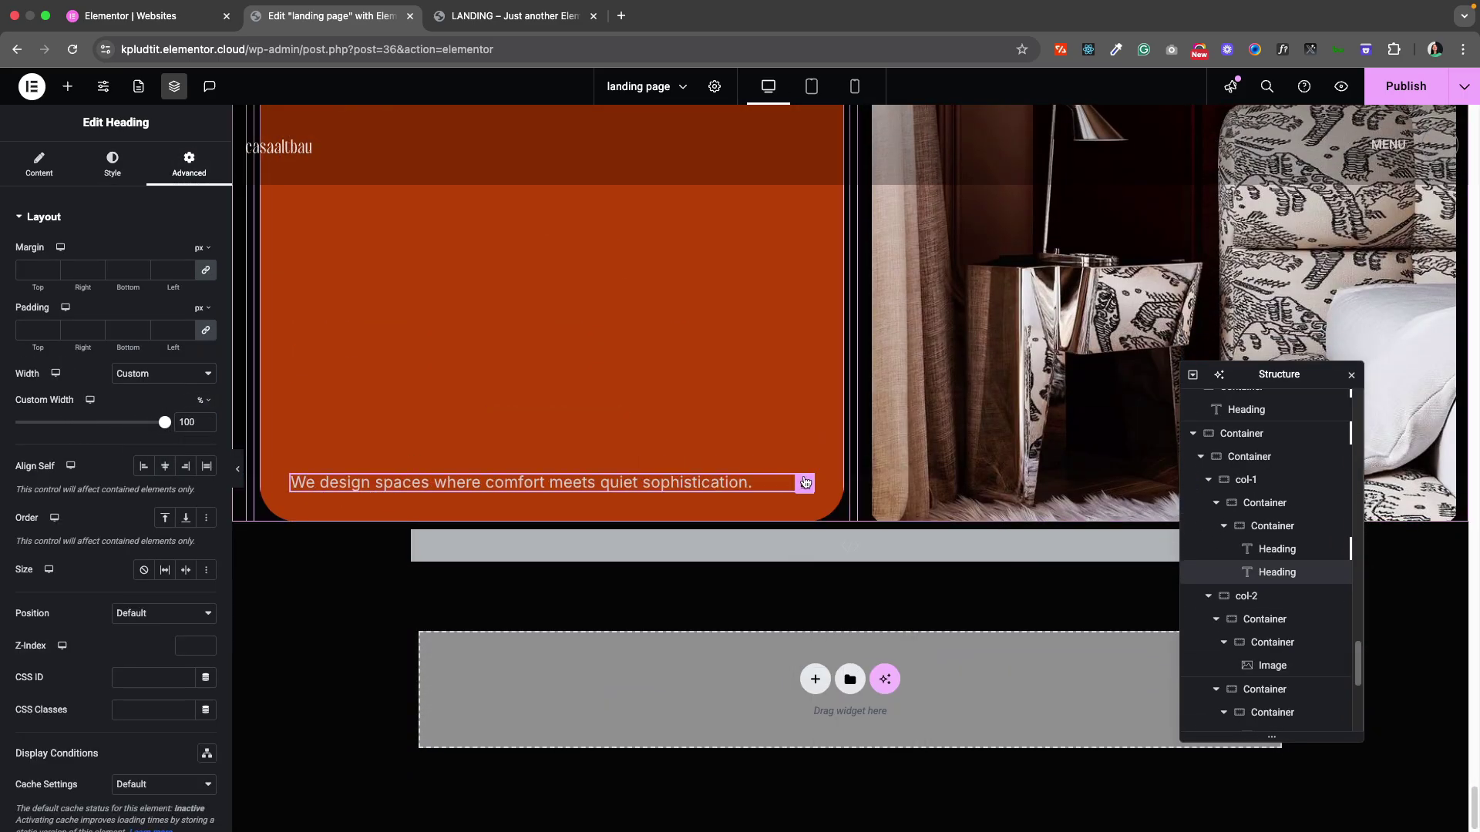
scroll(1265, 661, "down", 3)
left_click(1268, 648)
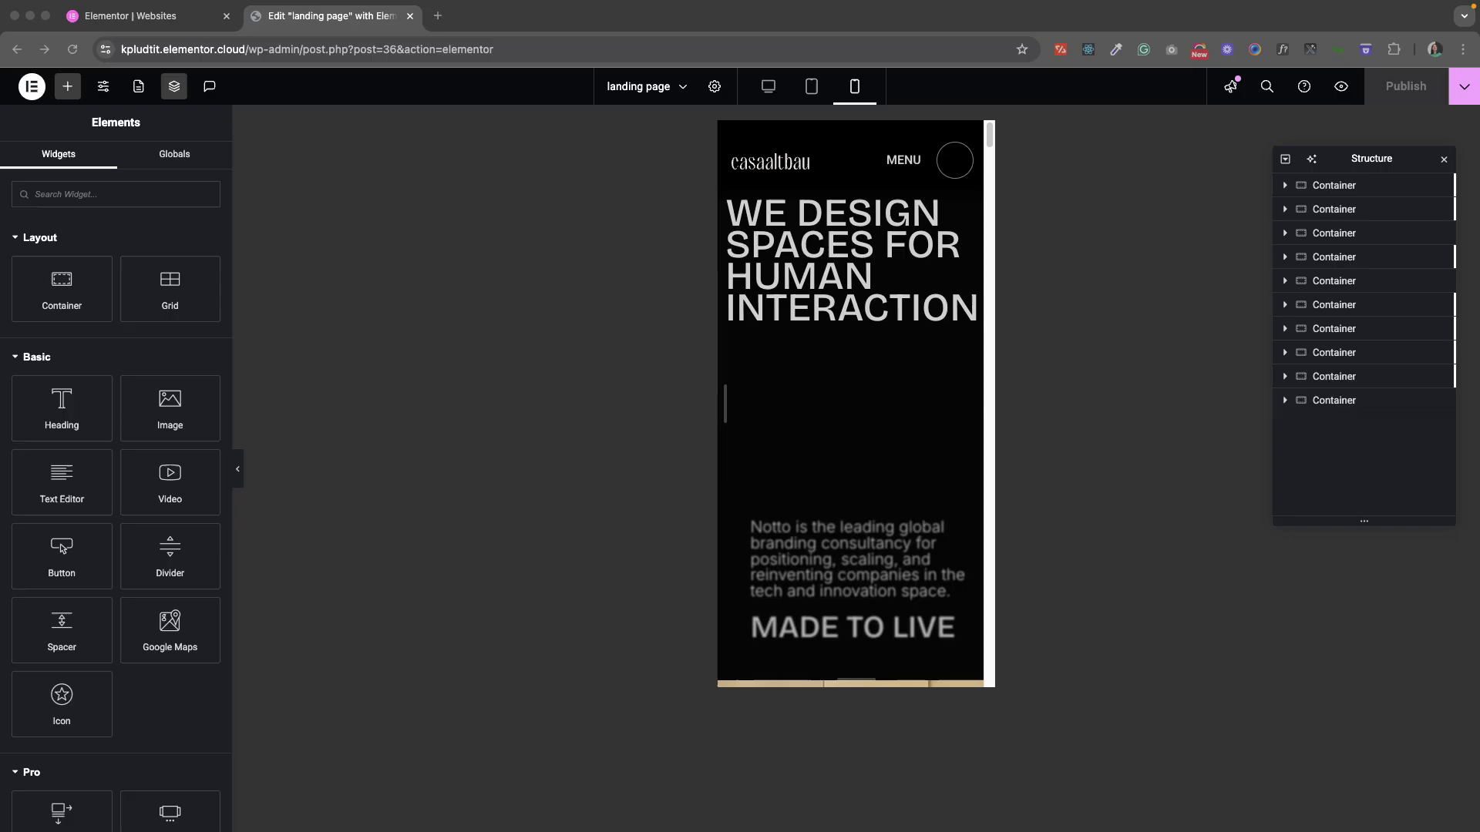
On mobile, set the image section container's top padding to 50.
left_click(817, 457)
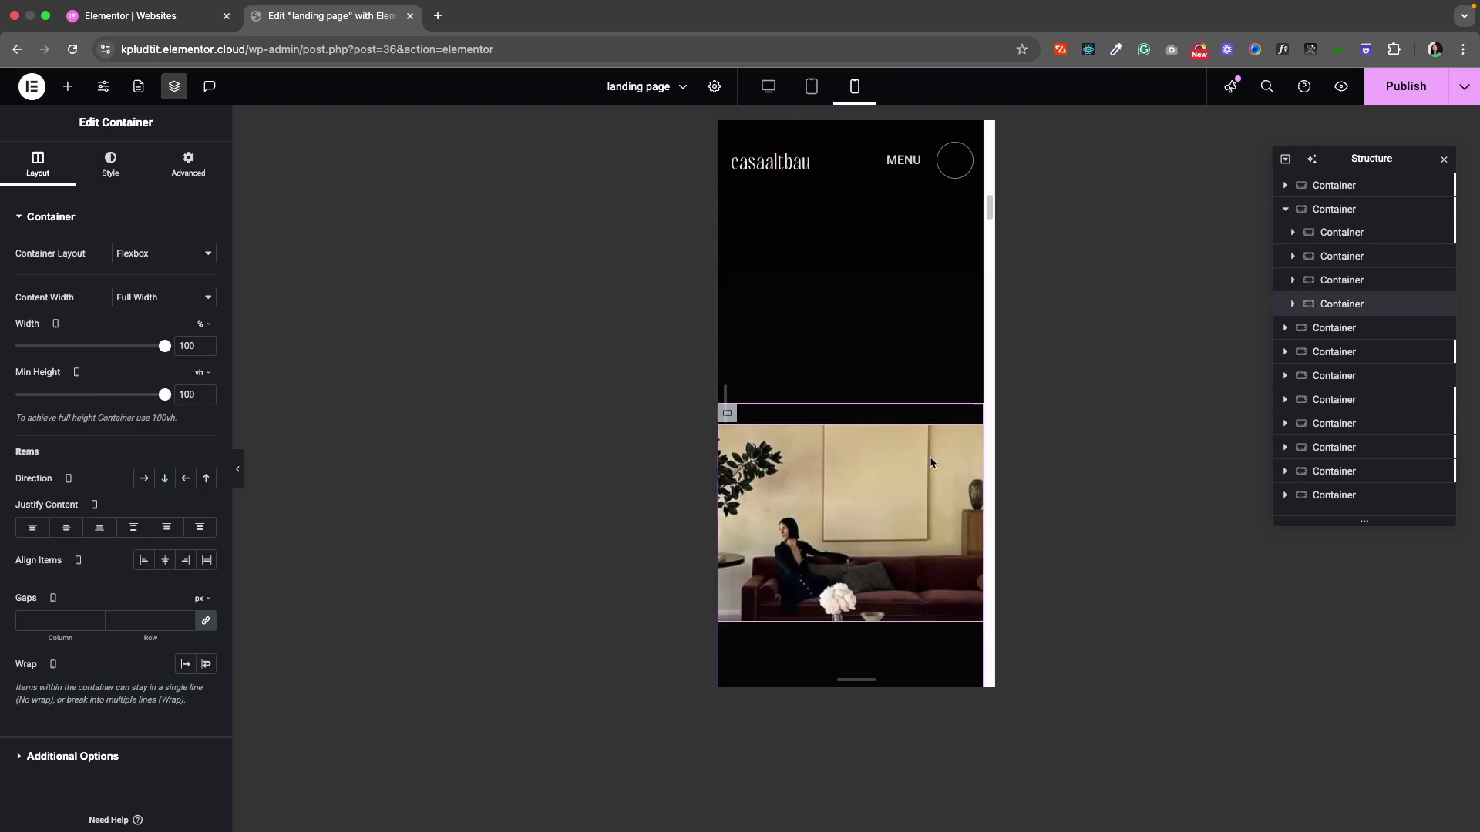
left_click(898, 577)
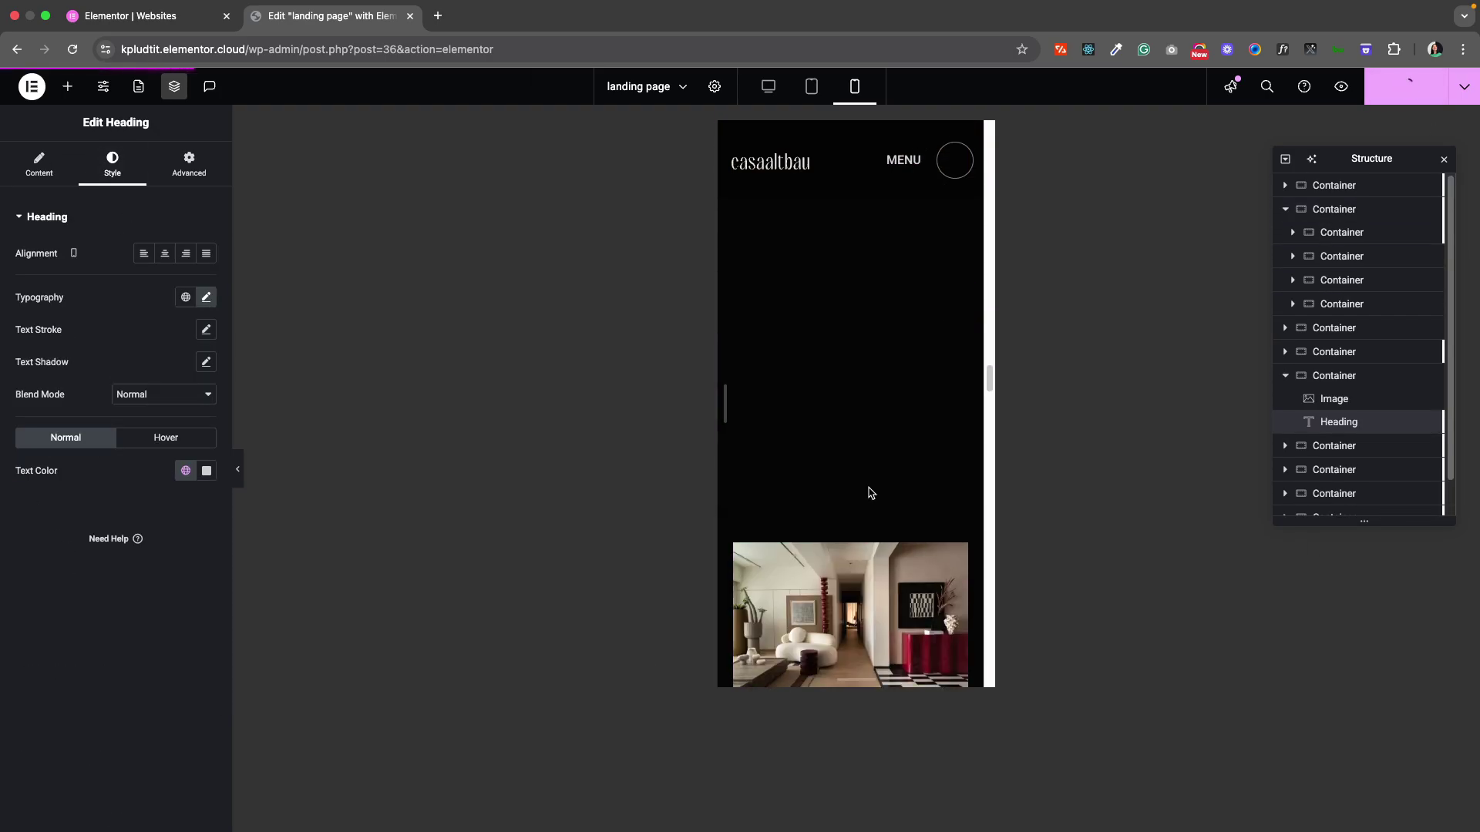
left_click(869, 493)
left_click(188, 165)
left_click(30, 330)
type("50")
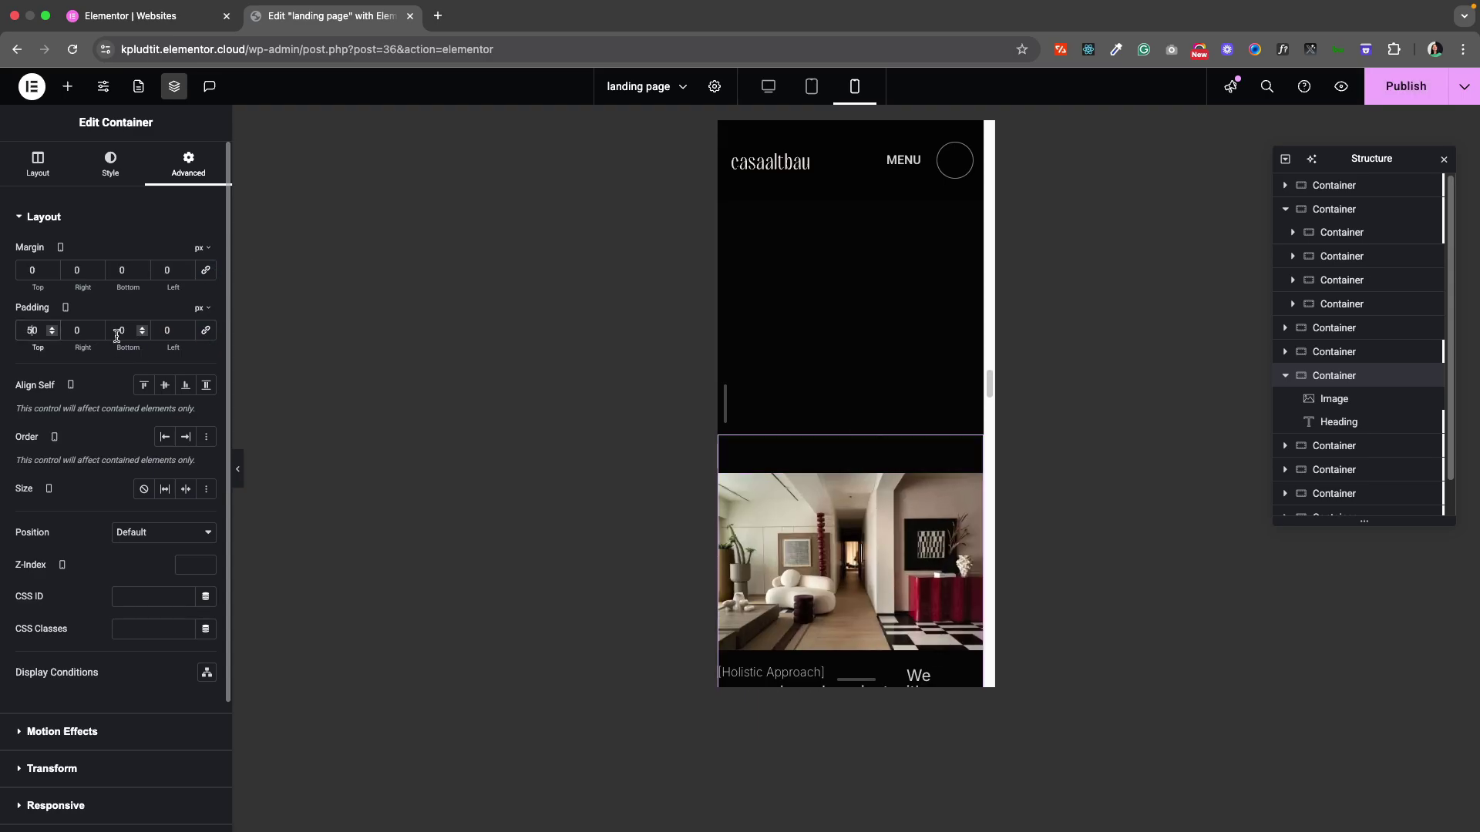
scroll(850, 463, "down", 10)
Inspect the FORCES heading options and the OUR TEAM heading's style, colour and layout settings.
right_click(969, 259)
right_click(975, 383)
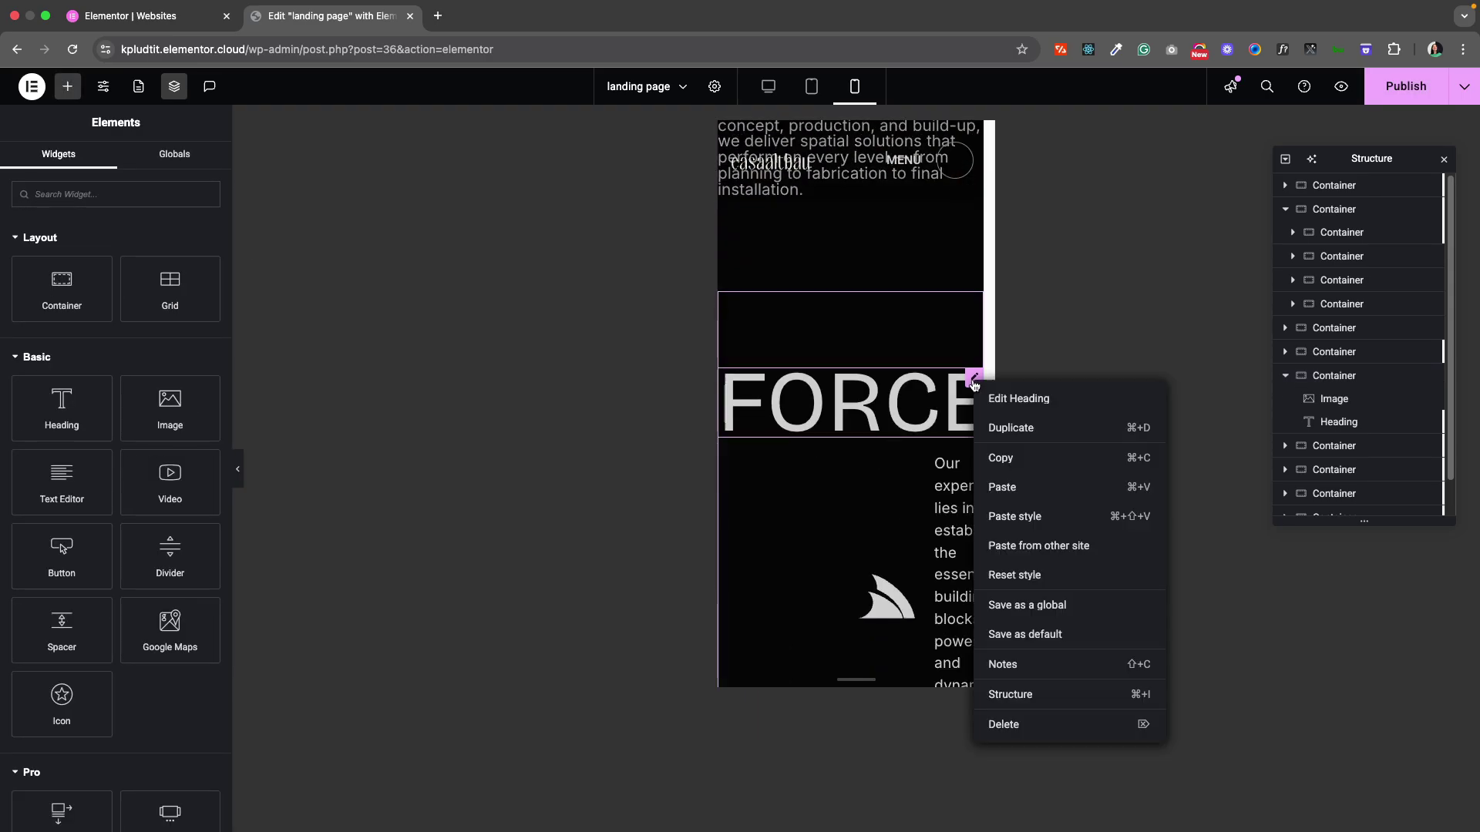
scroll(850, 462, "up", 5)
left_click(851, 325)
left_click(113, 165)
left_click(202, 469)
left_click(189, 165)
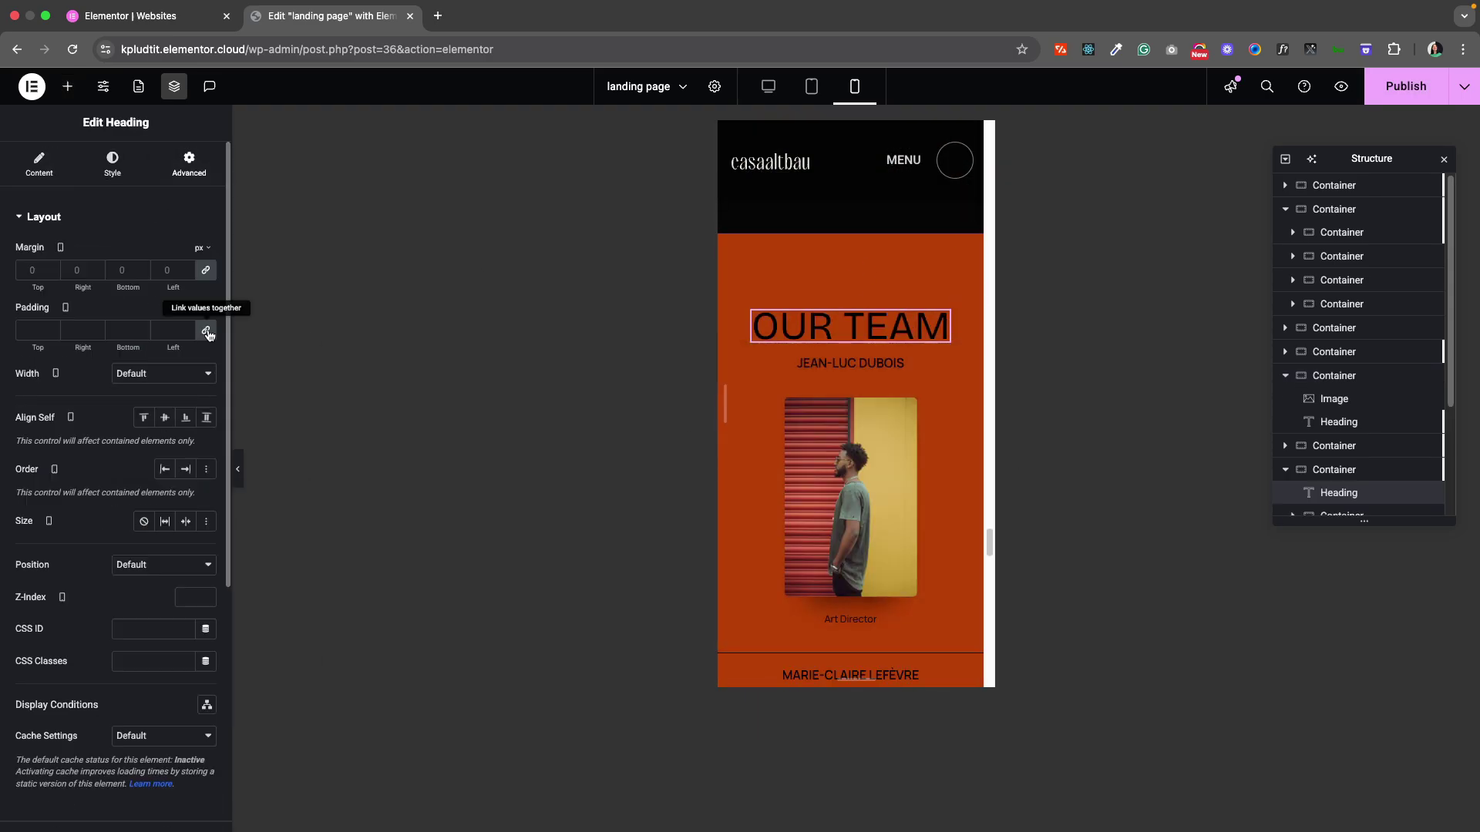
scroll(852, 522, "down", 10)
Review the GET IN TOUCH contact containers and columns, then publish the changes.
left_click(914, 355)
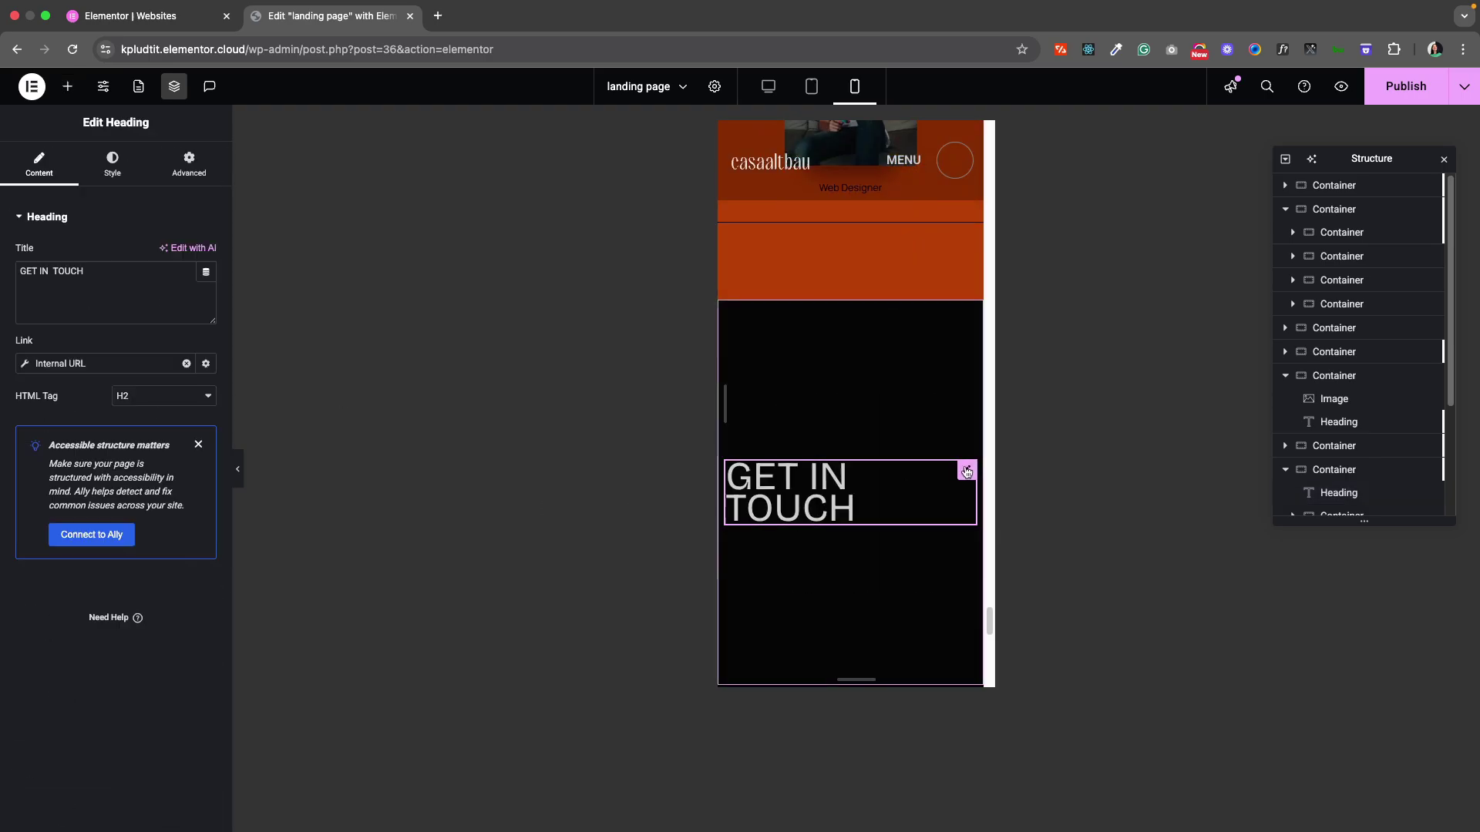
left_click(1335, 482)
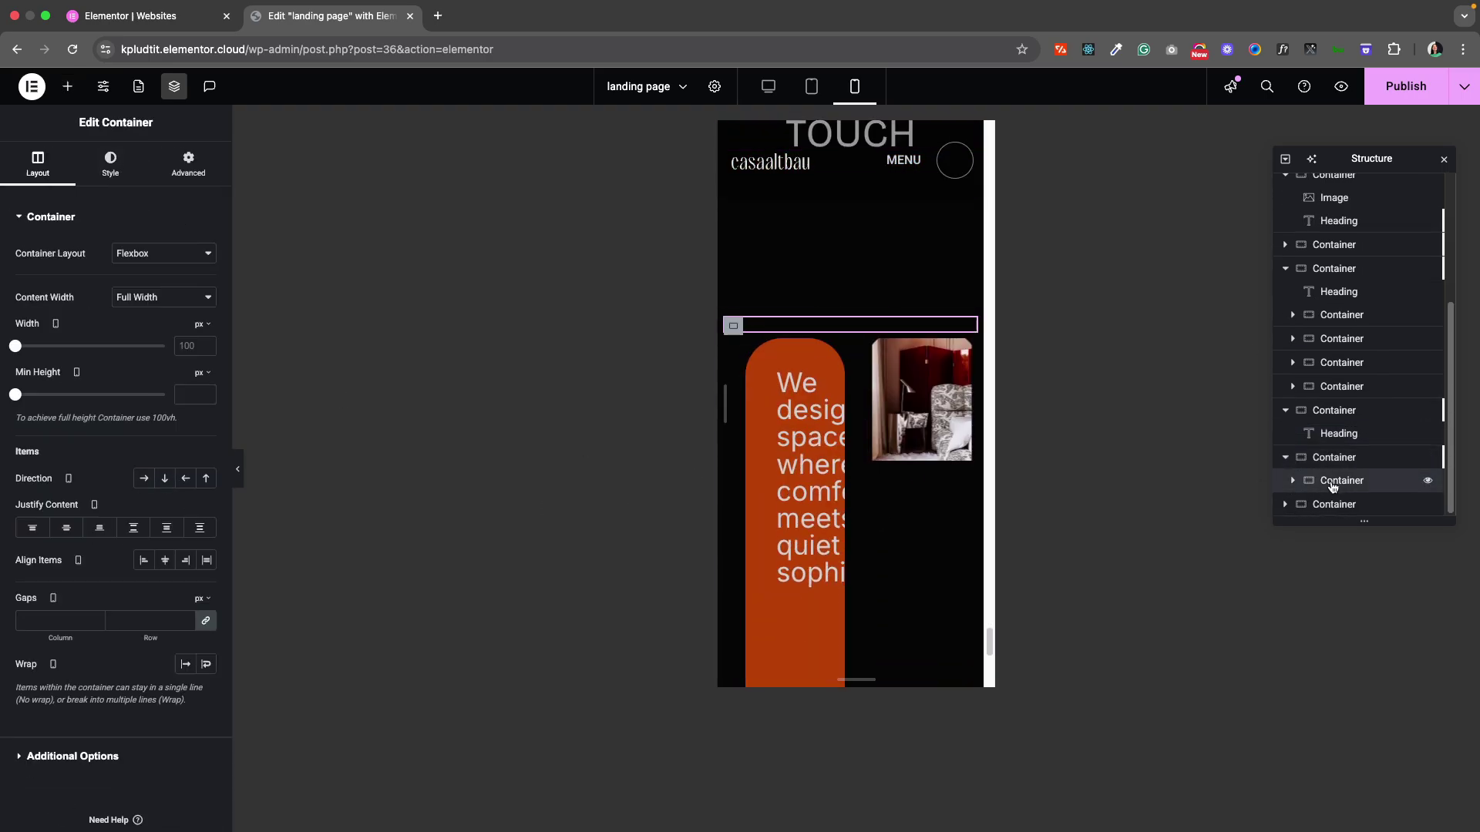
left_click(1332, 484)
left_click(1326, 434)
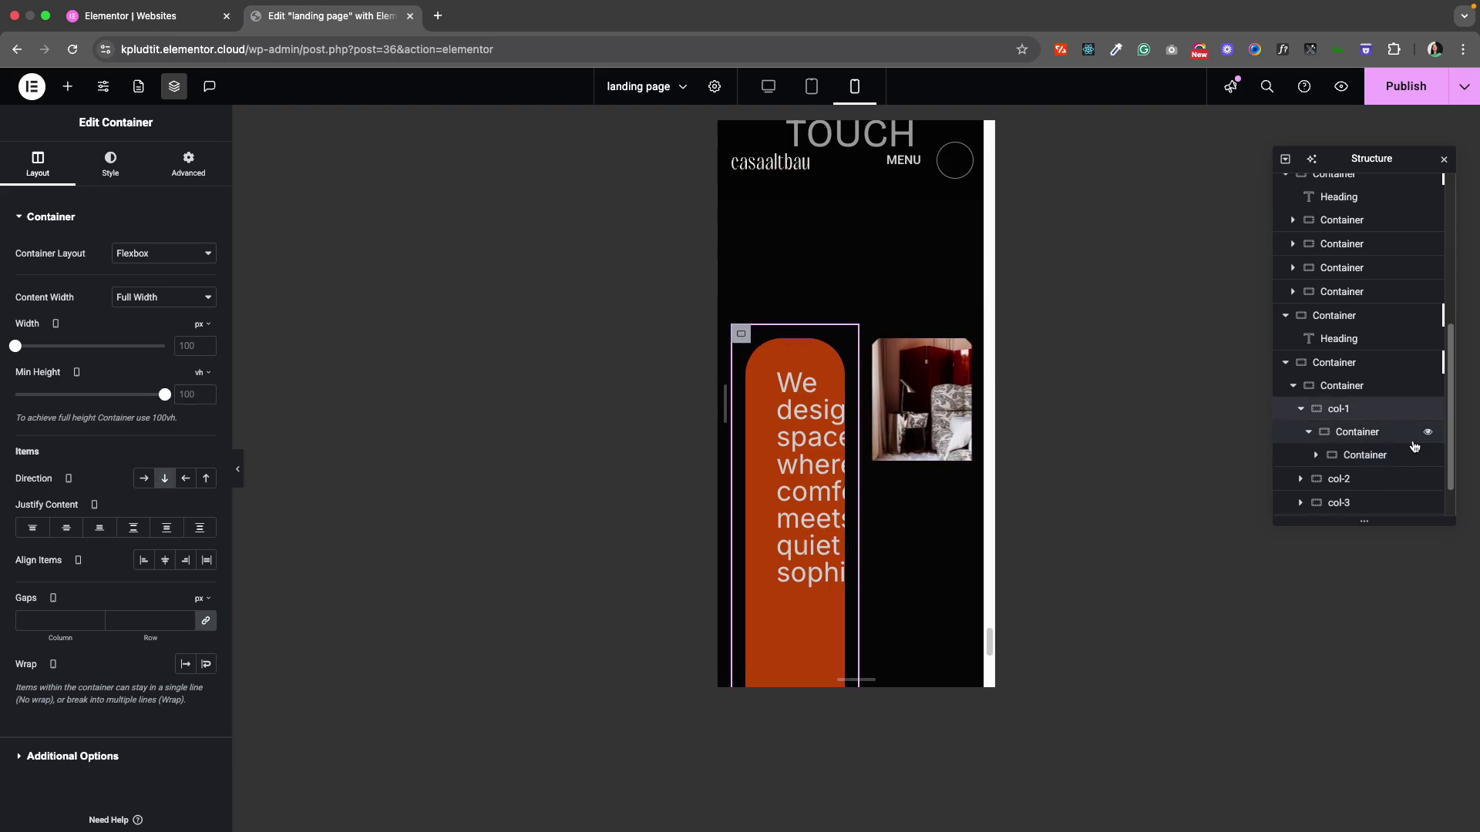
left_click(1421, 479)
key("ctrl+shift+m")
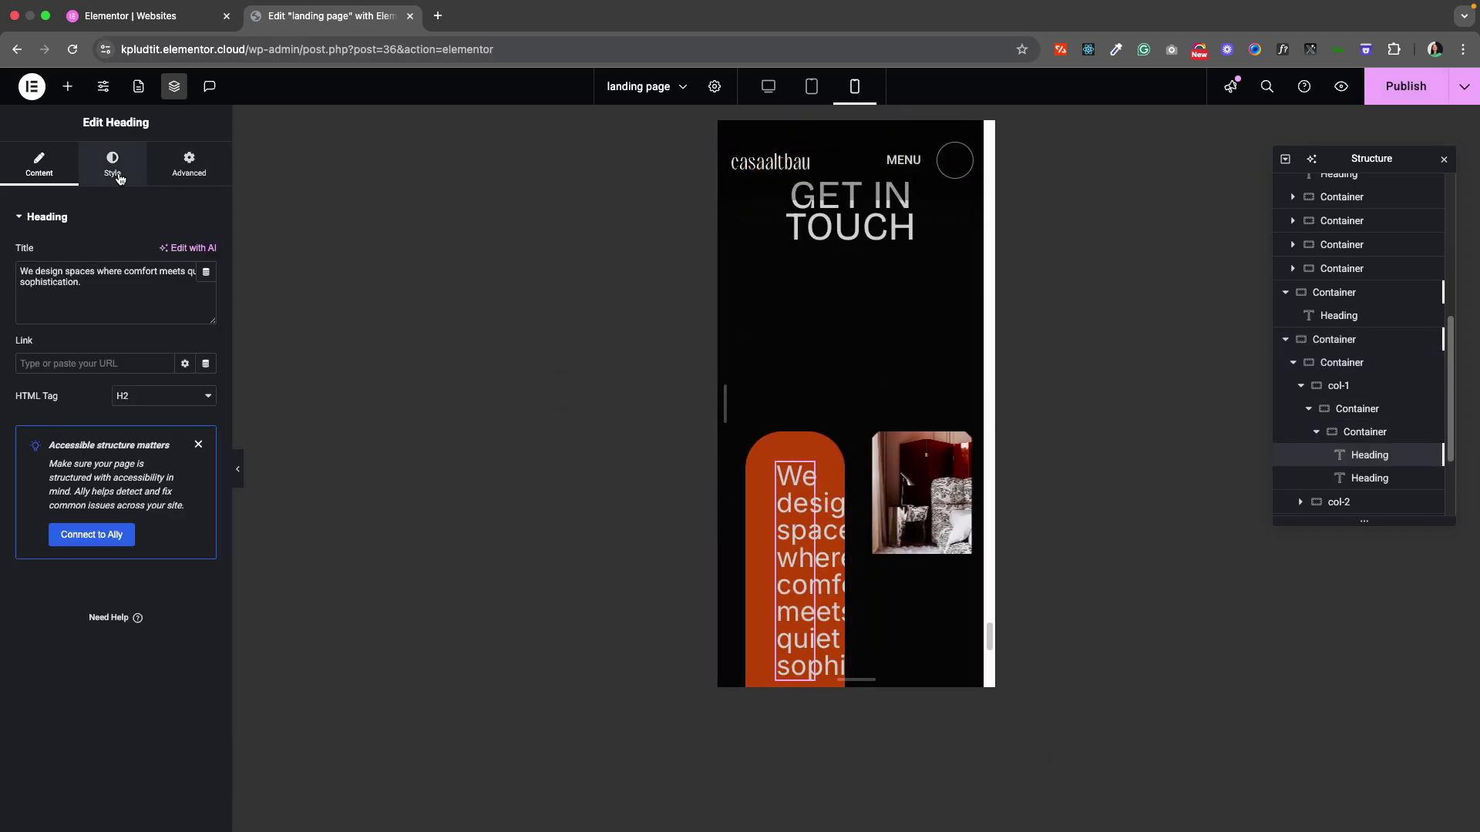
left_click(206, 297)
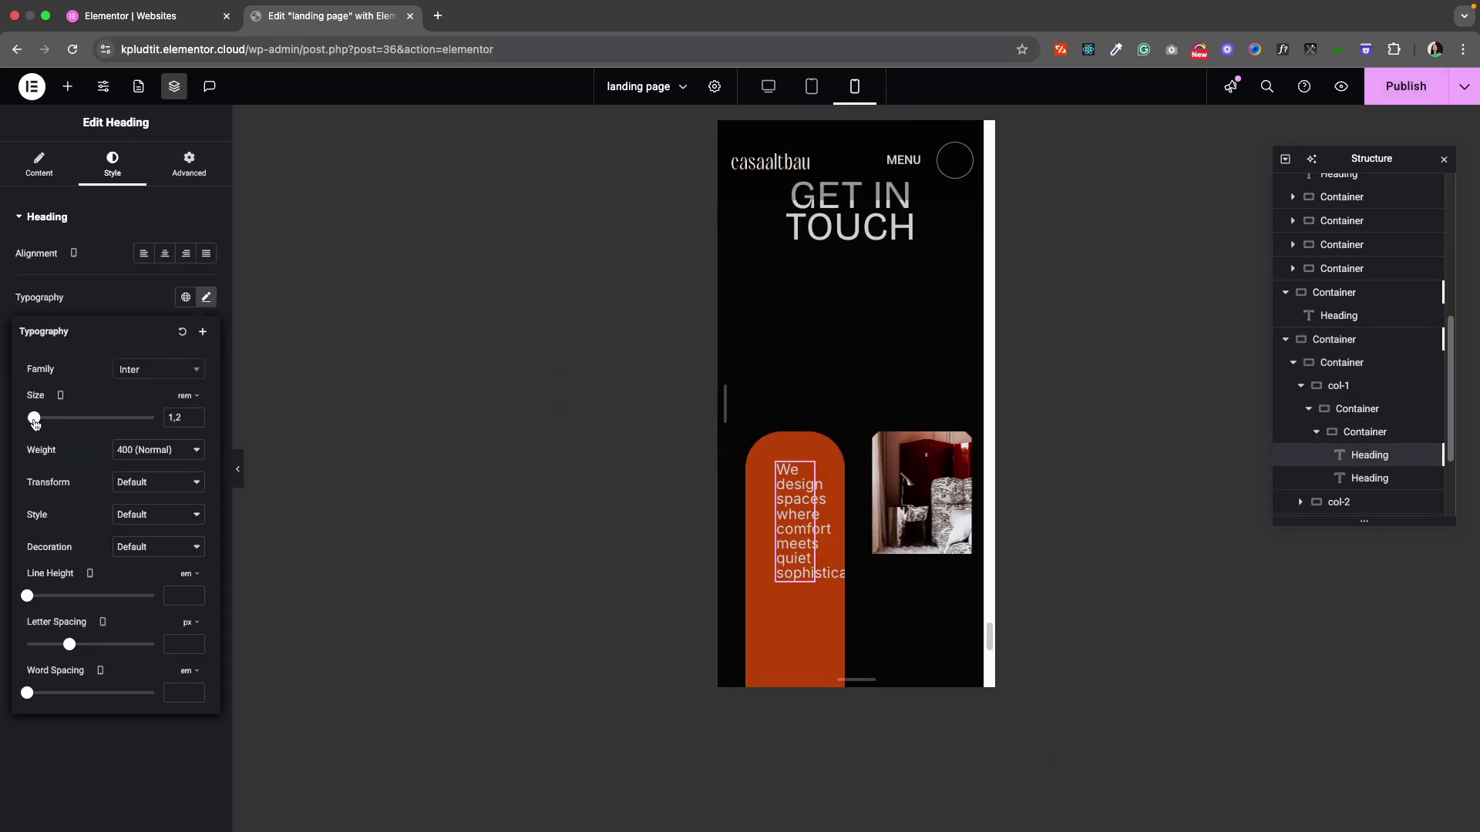
left_click(1446, 96)
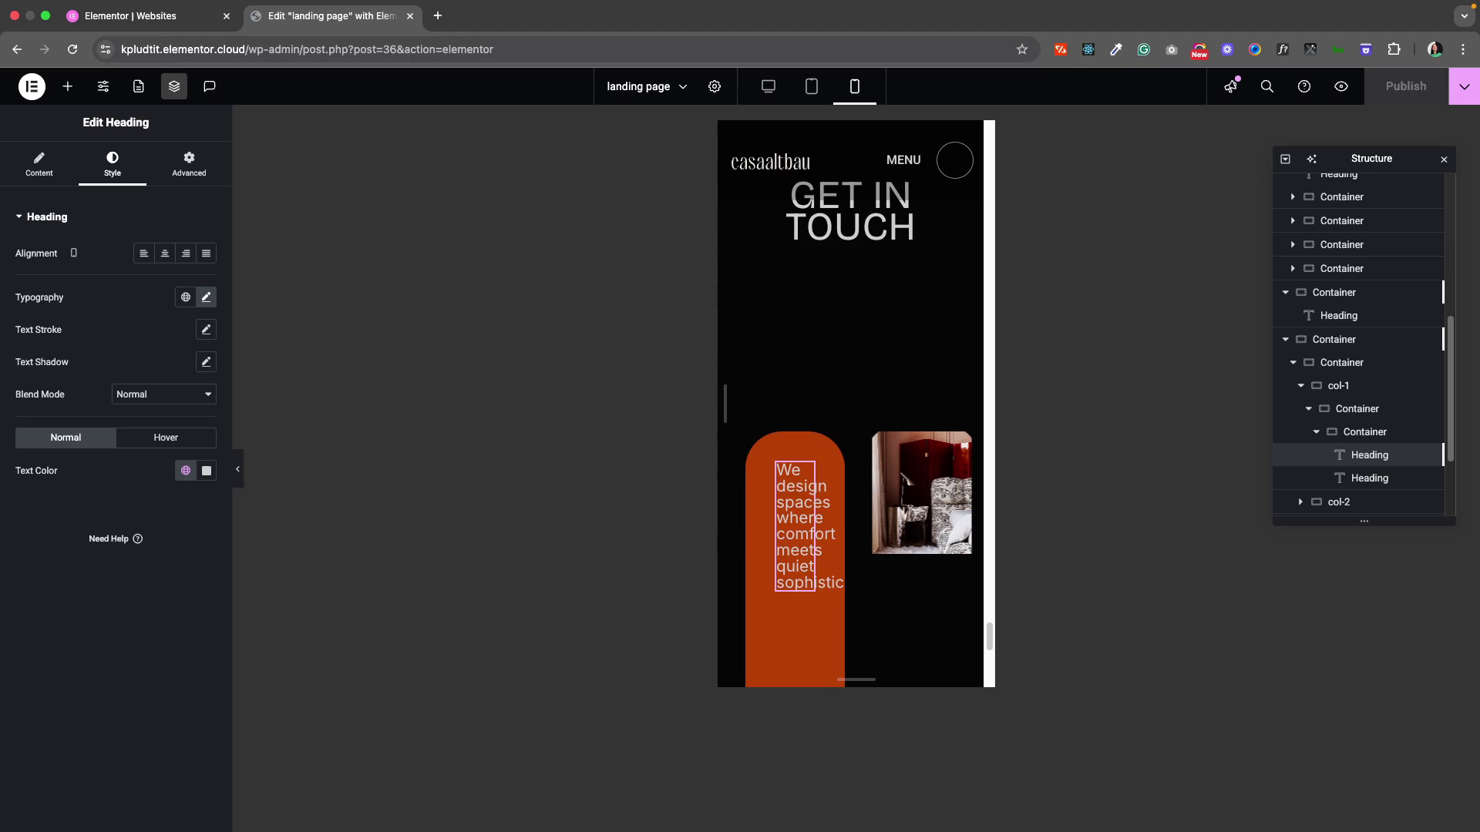
Set the FORCES icon list's icon size to 63 px.
left_click(1335, 437)
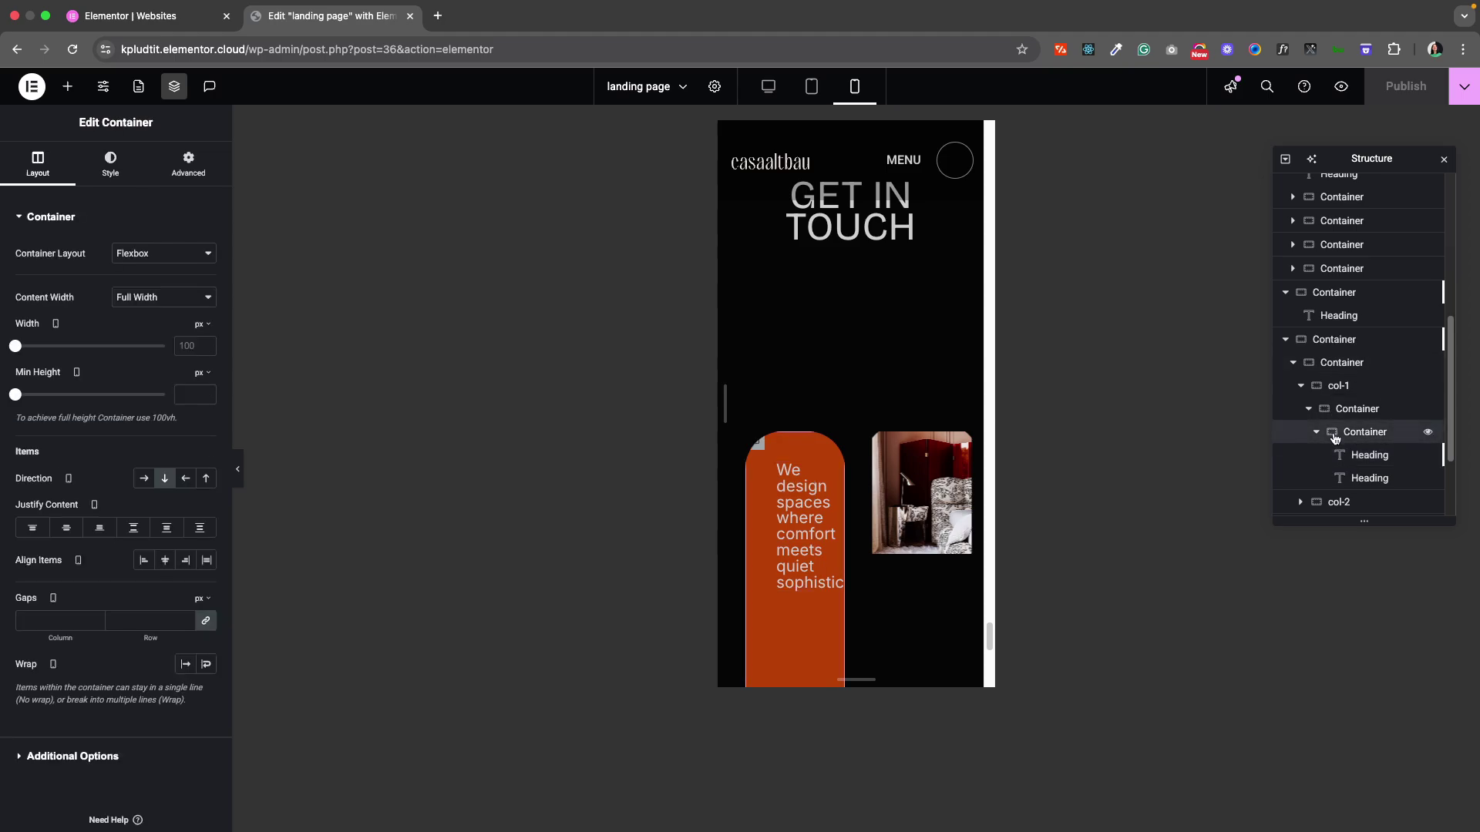
scroll(852, 403, "down", 15)
left_click(971, 355)
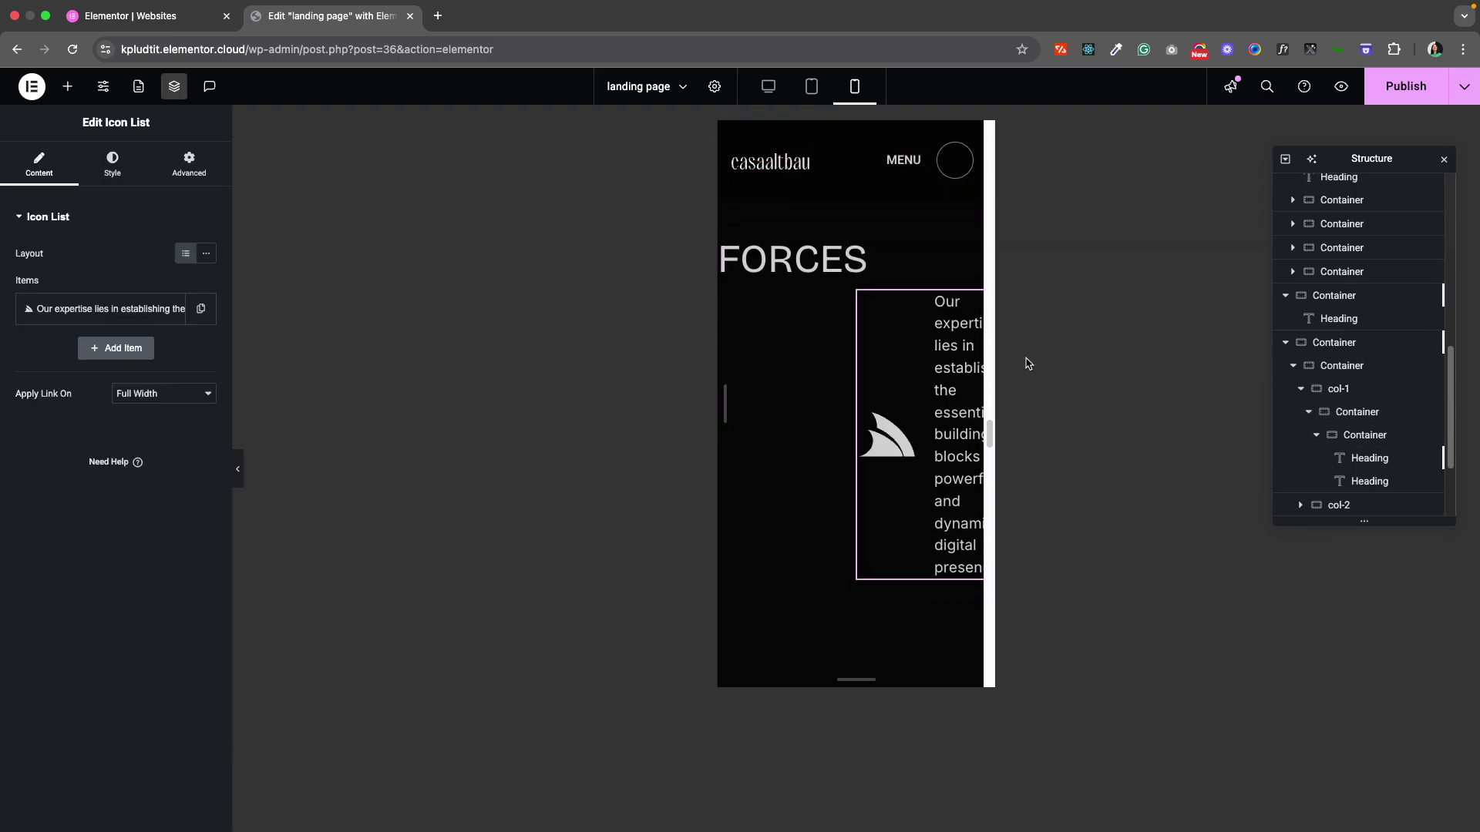
left_click(189, 165)
left_click(112, 165)
left_click(206, 326)
left_click(37, 255)
left_click(108, 384)
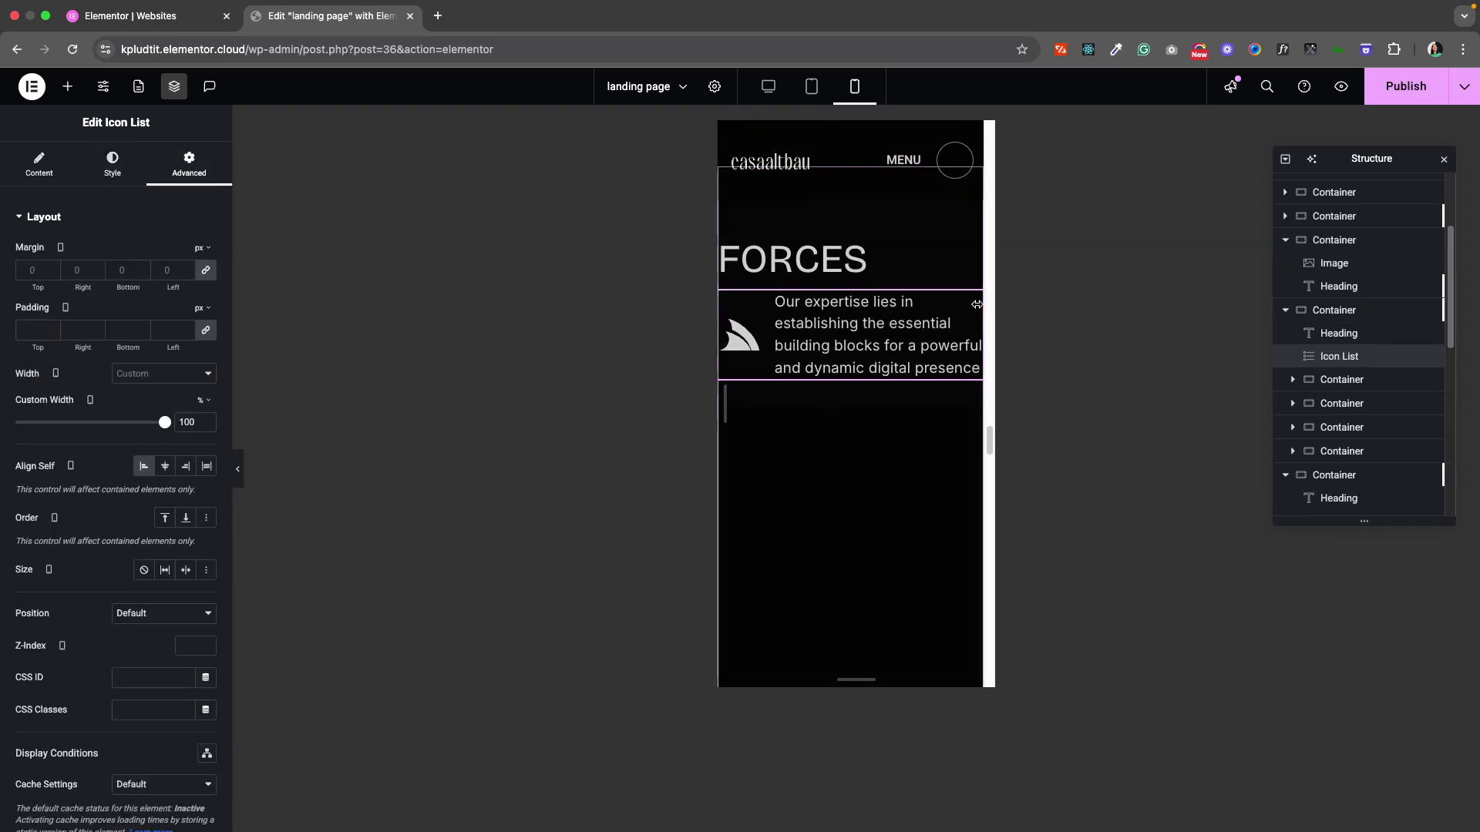
left_click(112, 165)
left_click(206, 327)
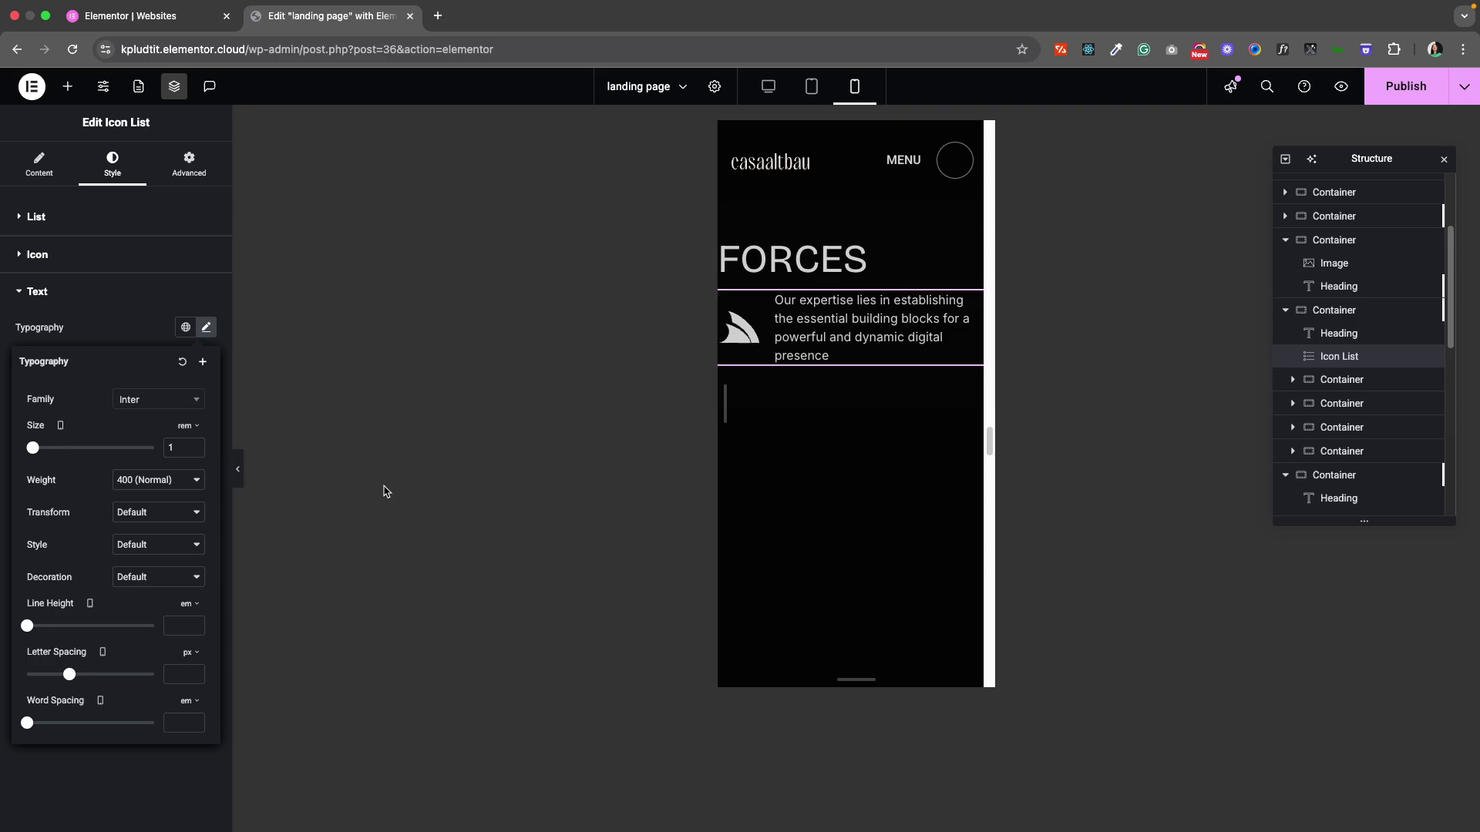
Reset the FORCES container's margins to 0 on all sides.
left_click(1342, 380)
left_click(196, 166)
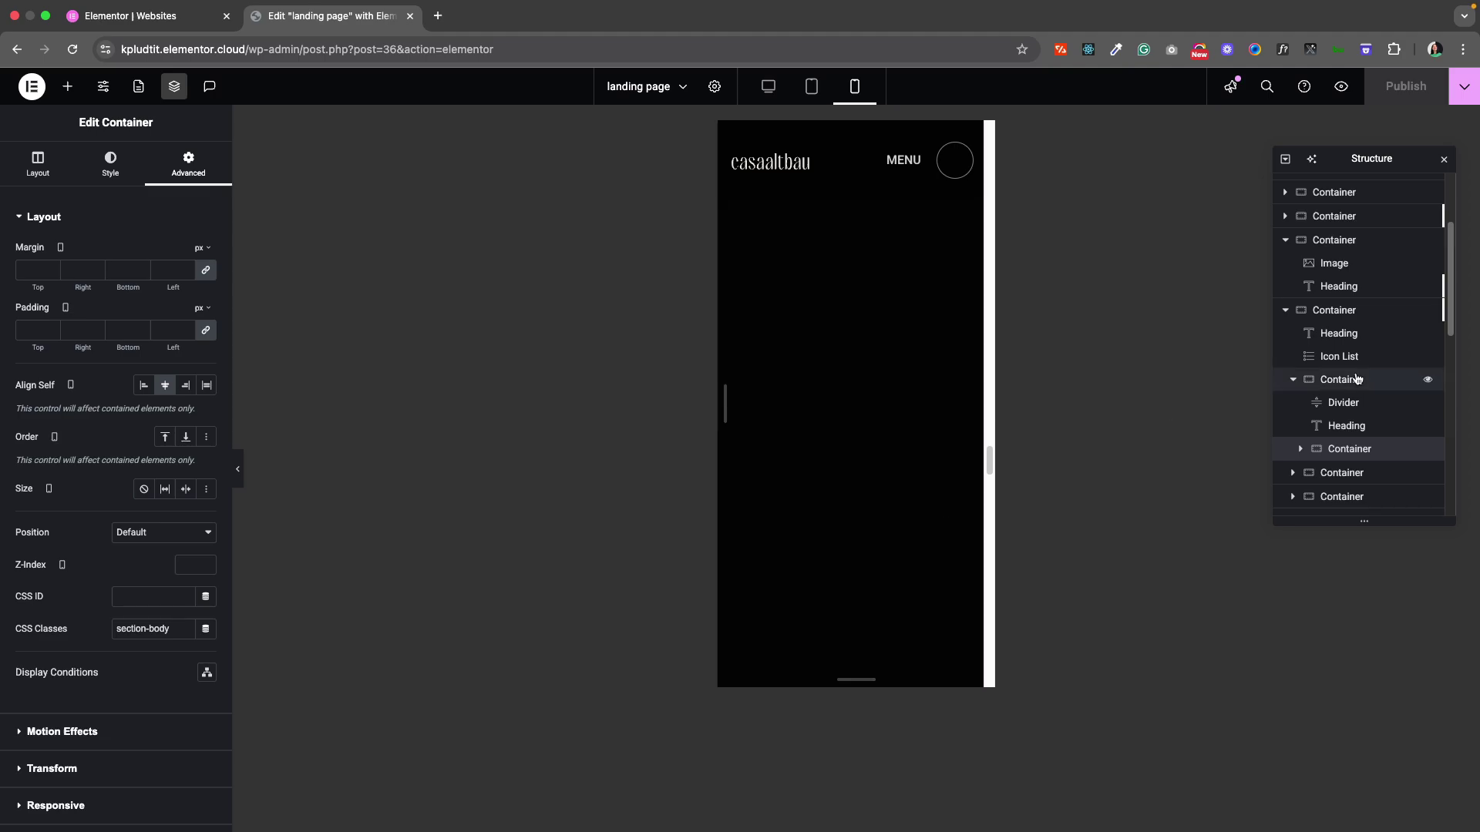
left_click(1303, 379)
scroll(1296, 340, "down", 1)
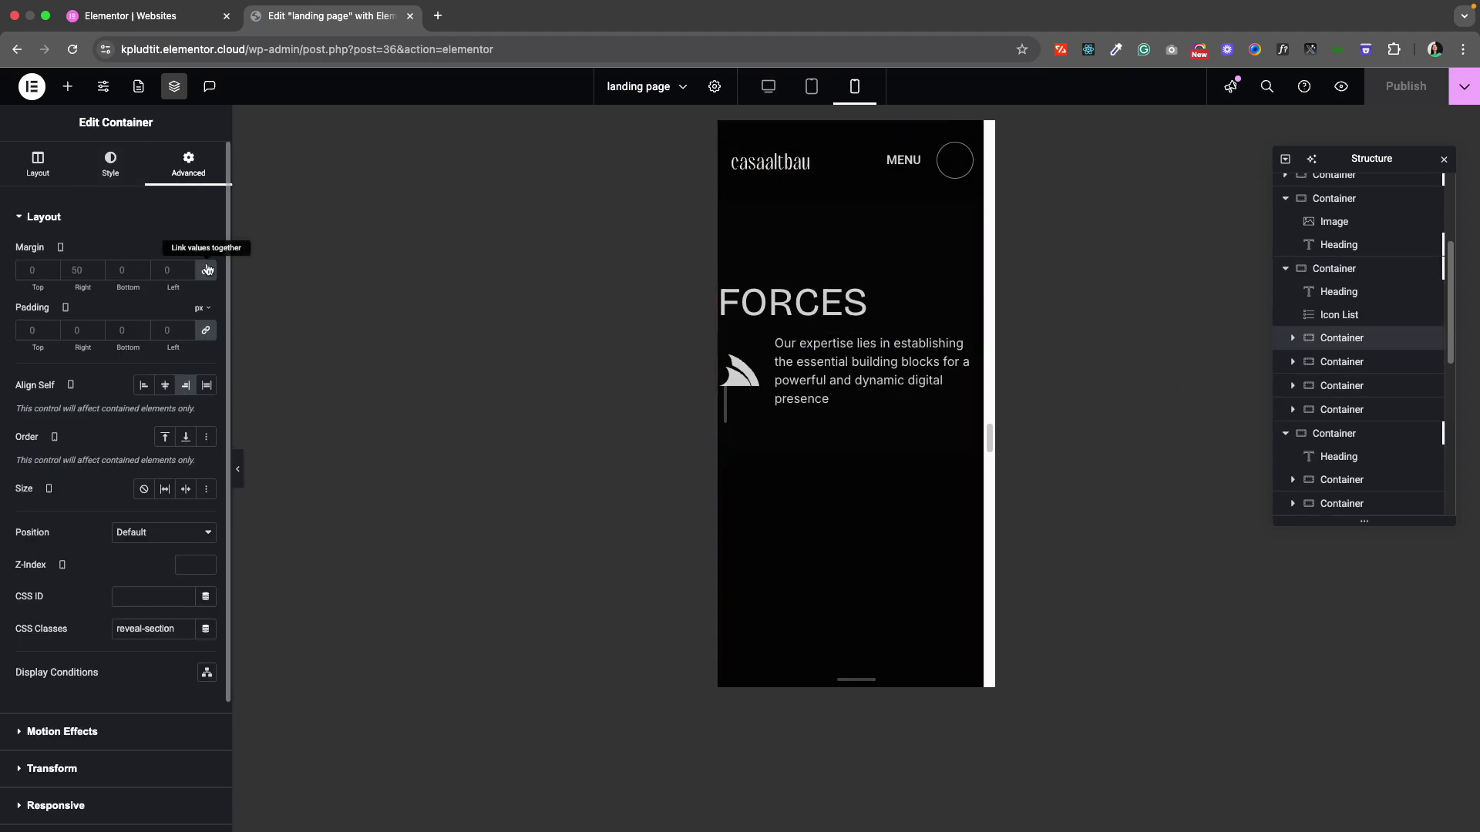
left_click(838, 213)
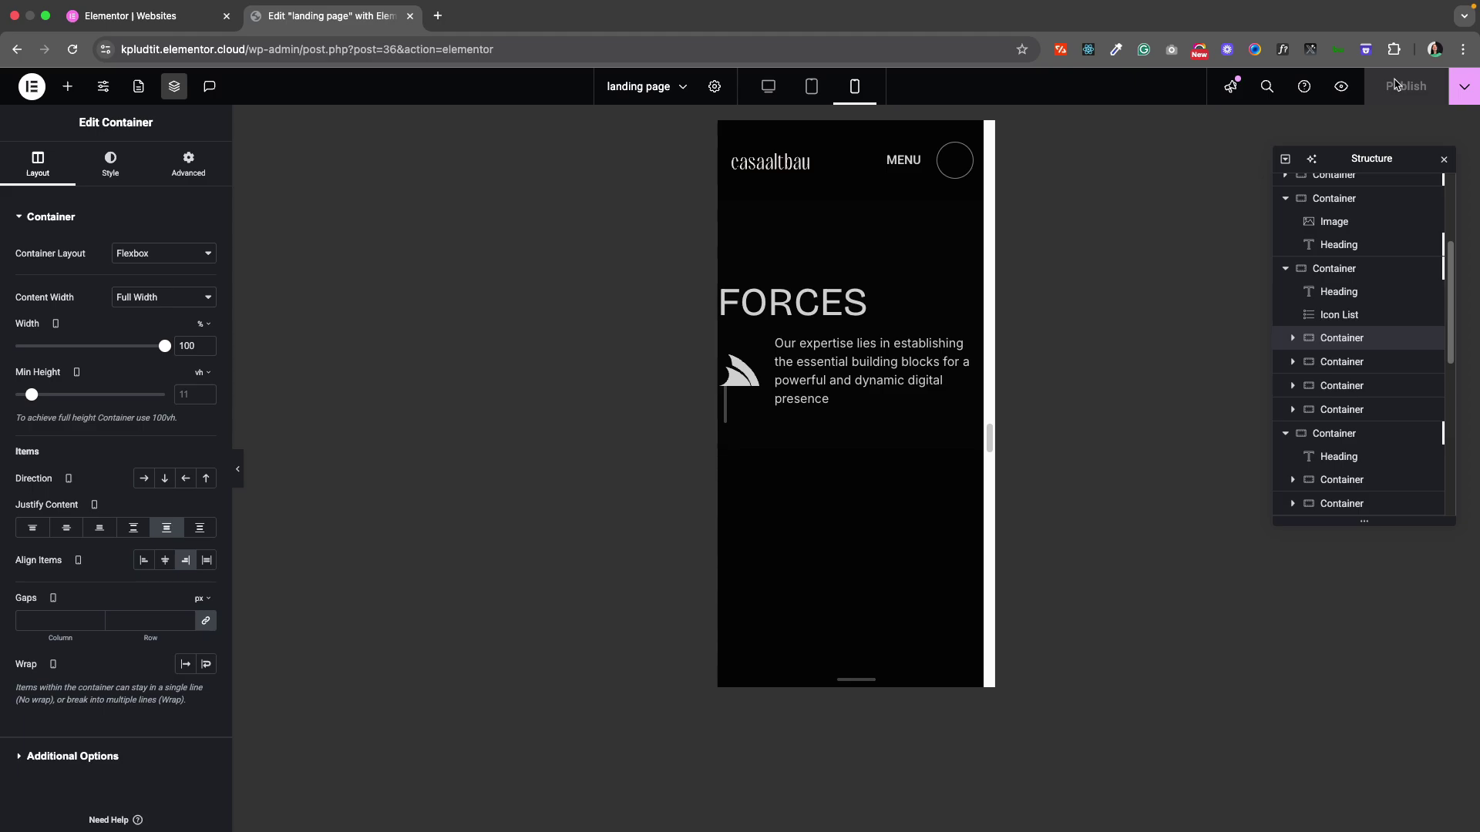
key("super+z")
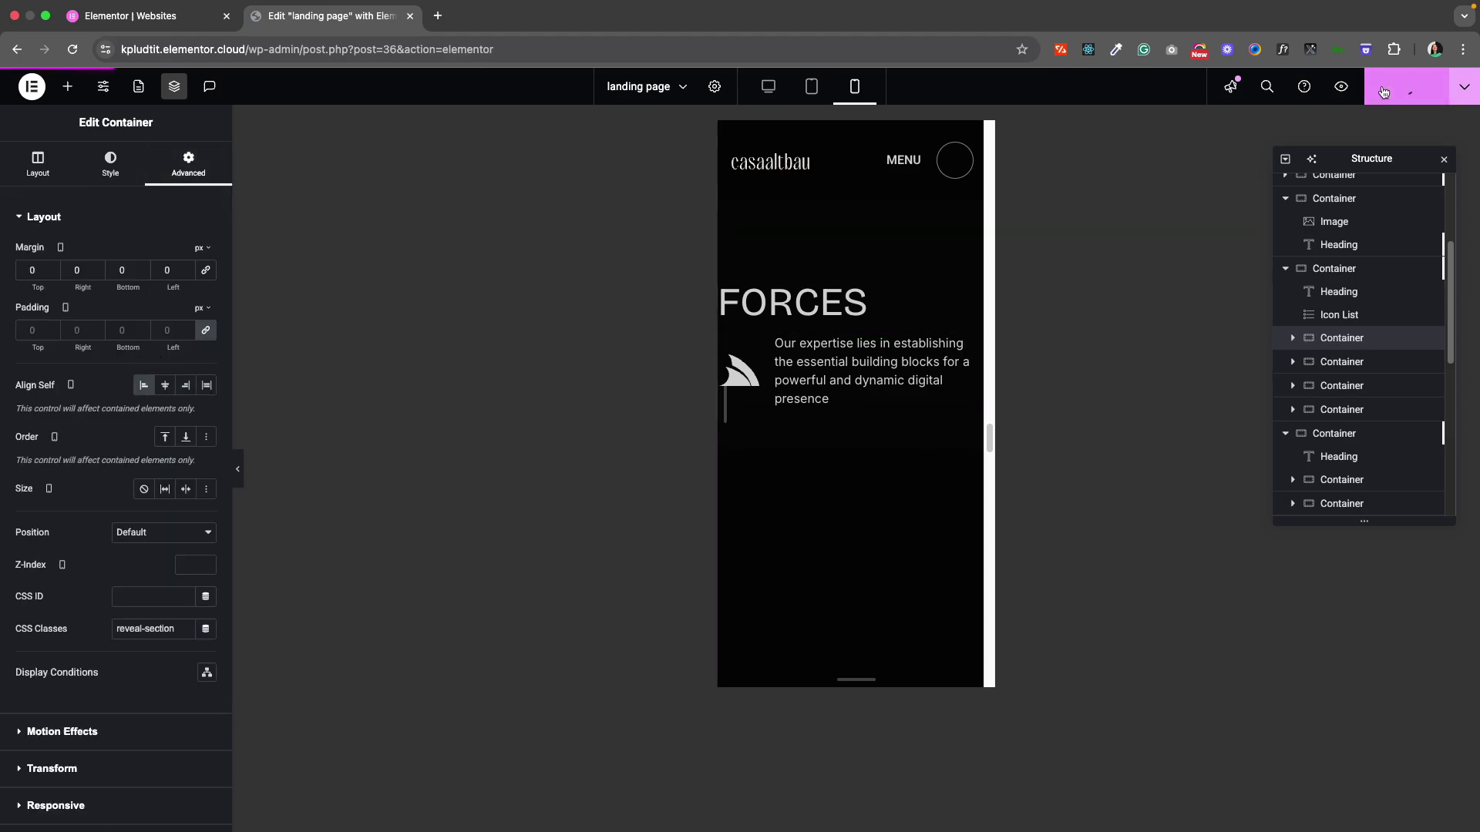
left_click(867, 542)
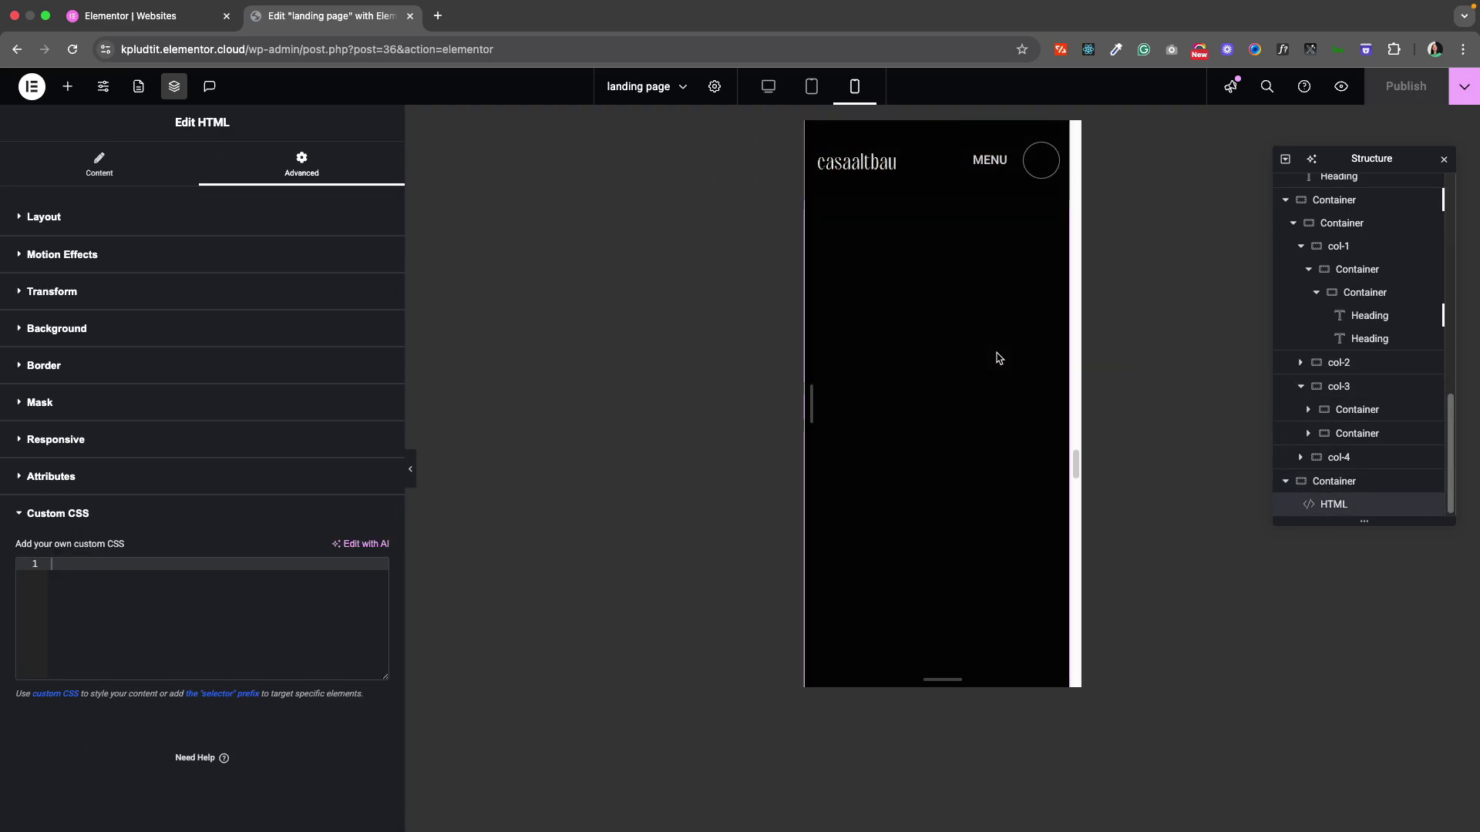
Undo recent edits to clear the GET IN TOUCH container's custom CSS.
left_click(1333, 372)
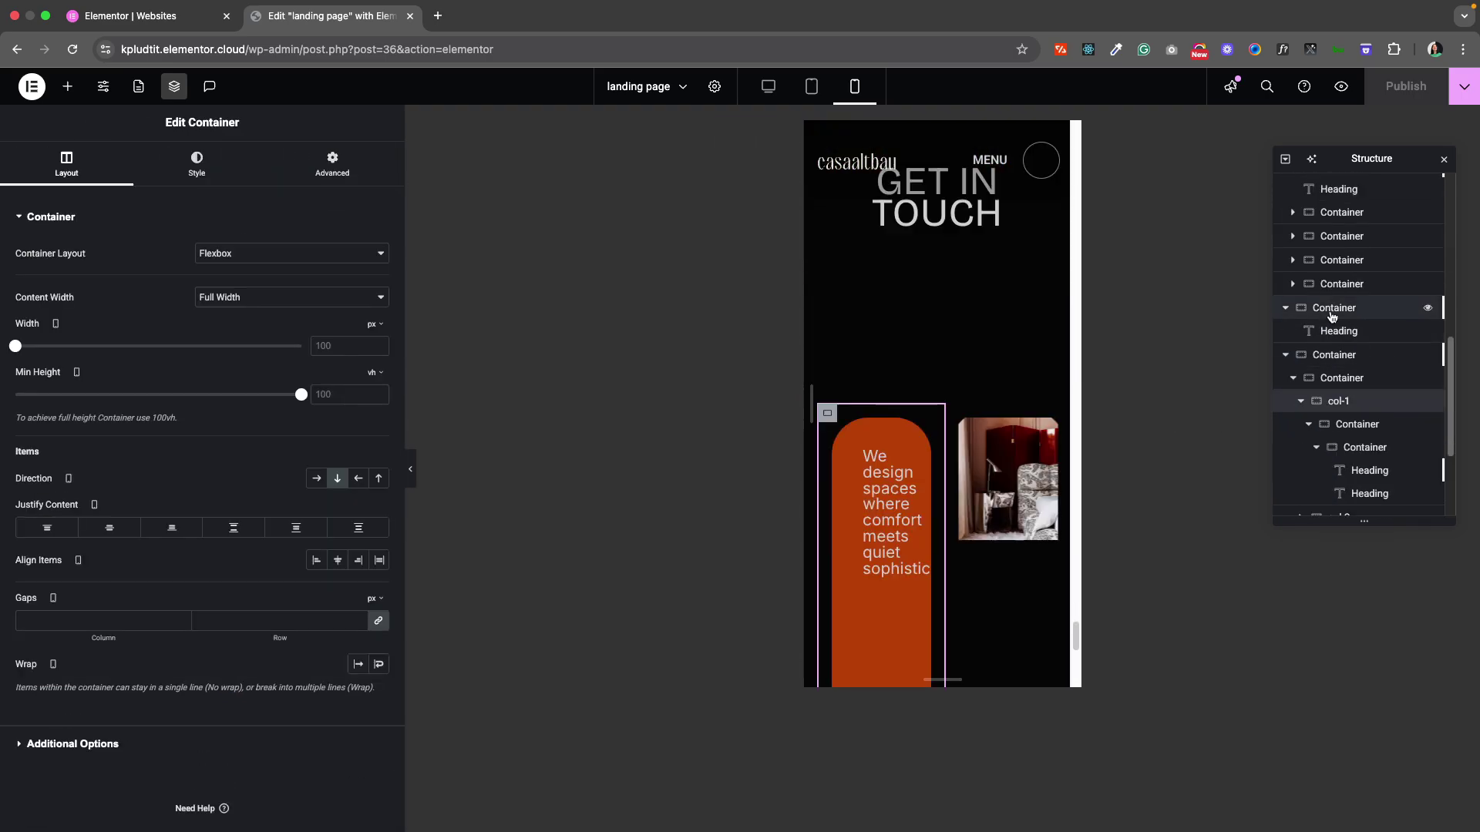
key("super+z")
key("super+z")
key("super+z")
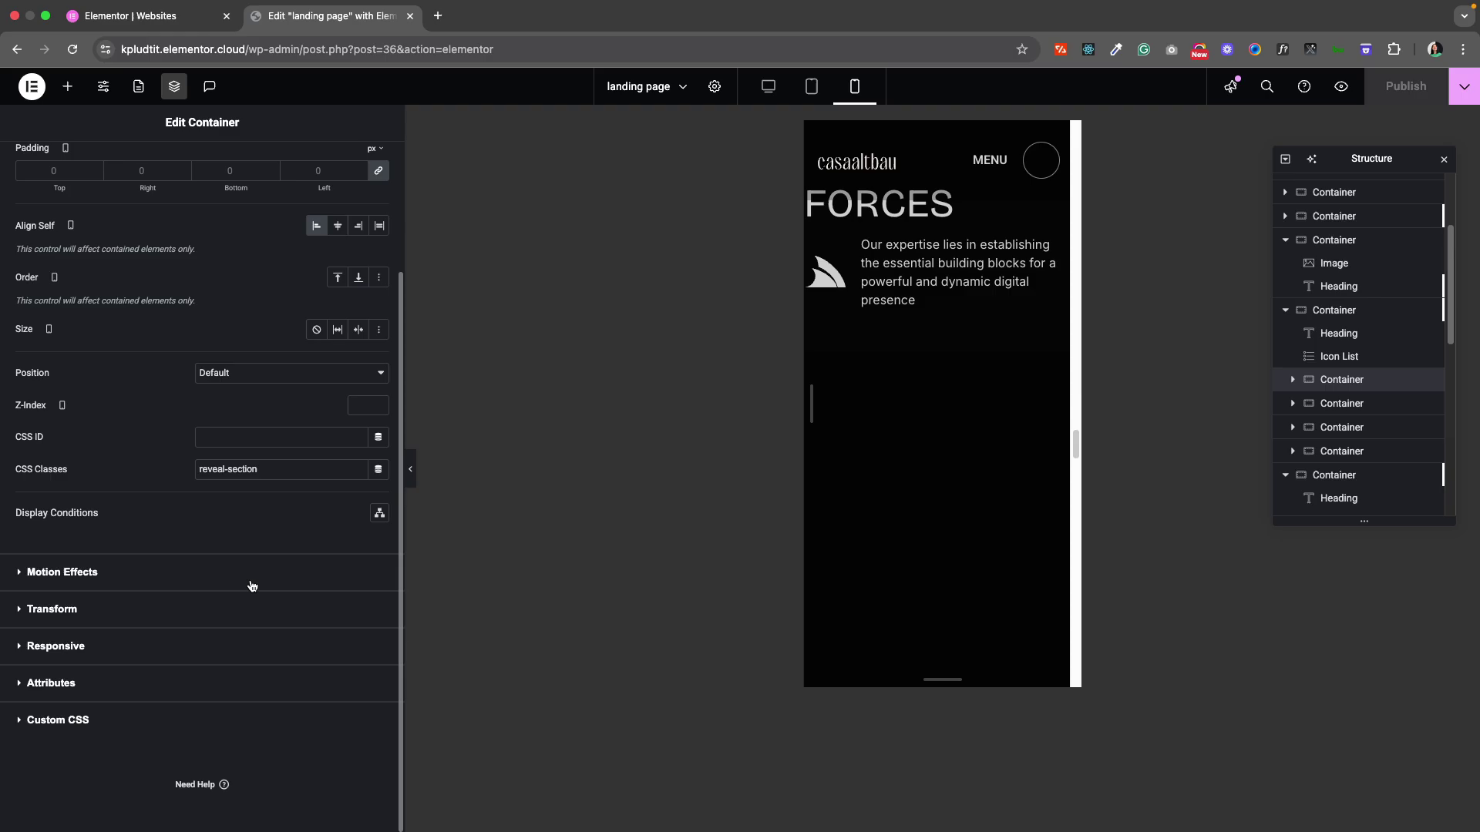
key("super+z")
key("super+z")
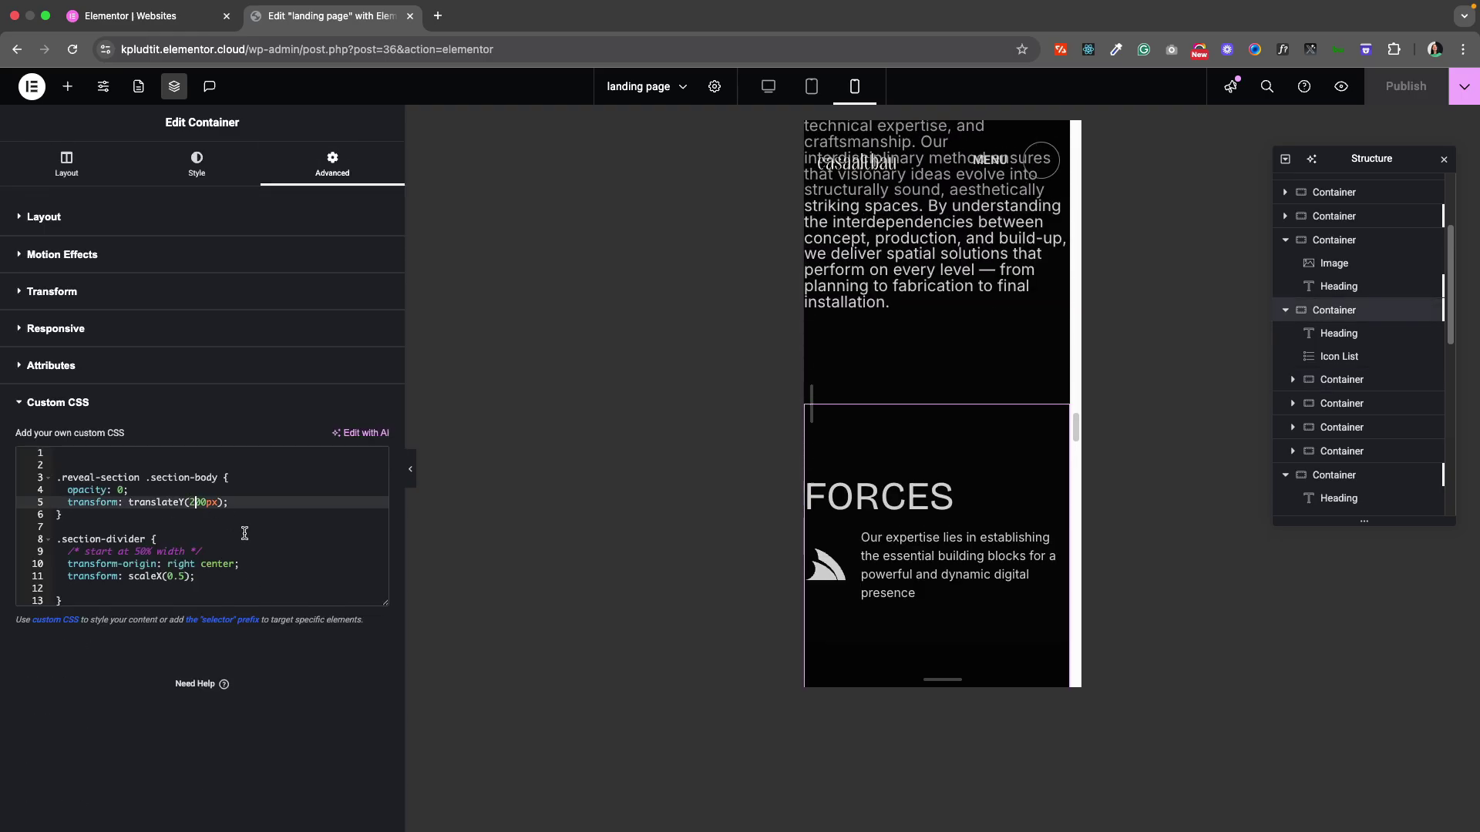
key("super+z")
Check the FORCES container's layout and spacing at tablet, desktop and mobile widths.
left_click(1342, 379)
left_click(67, 168)
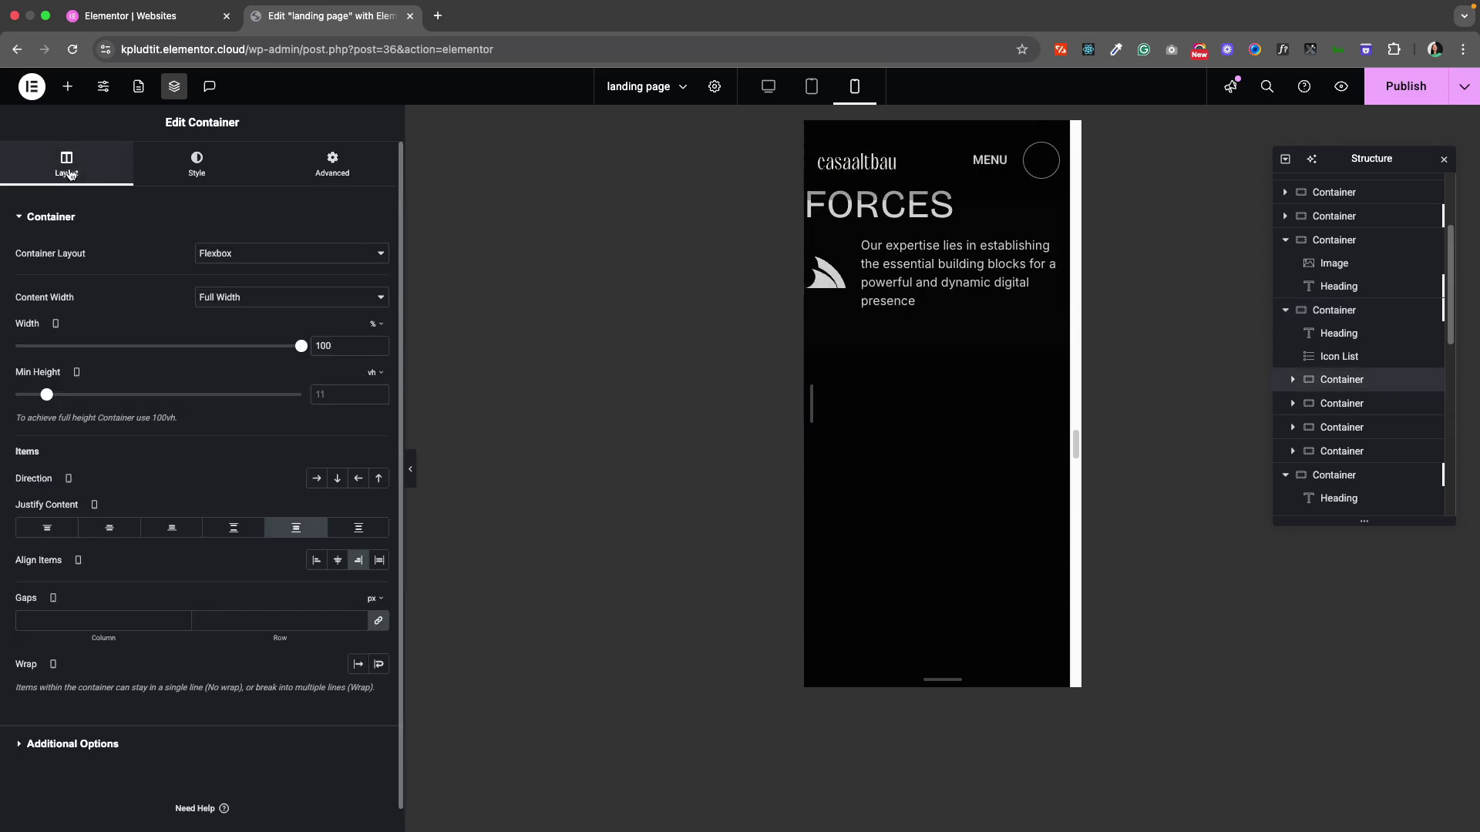
left_click(1356, 310)
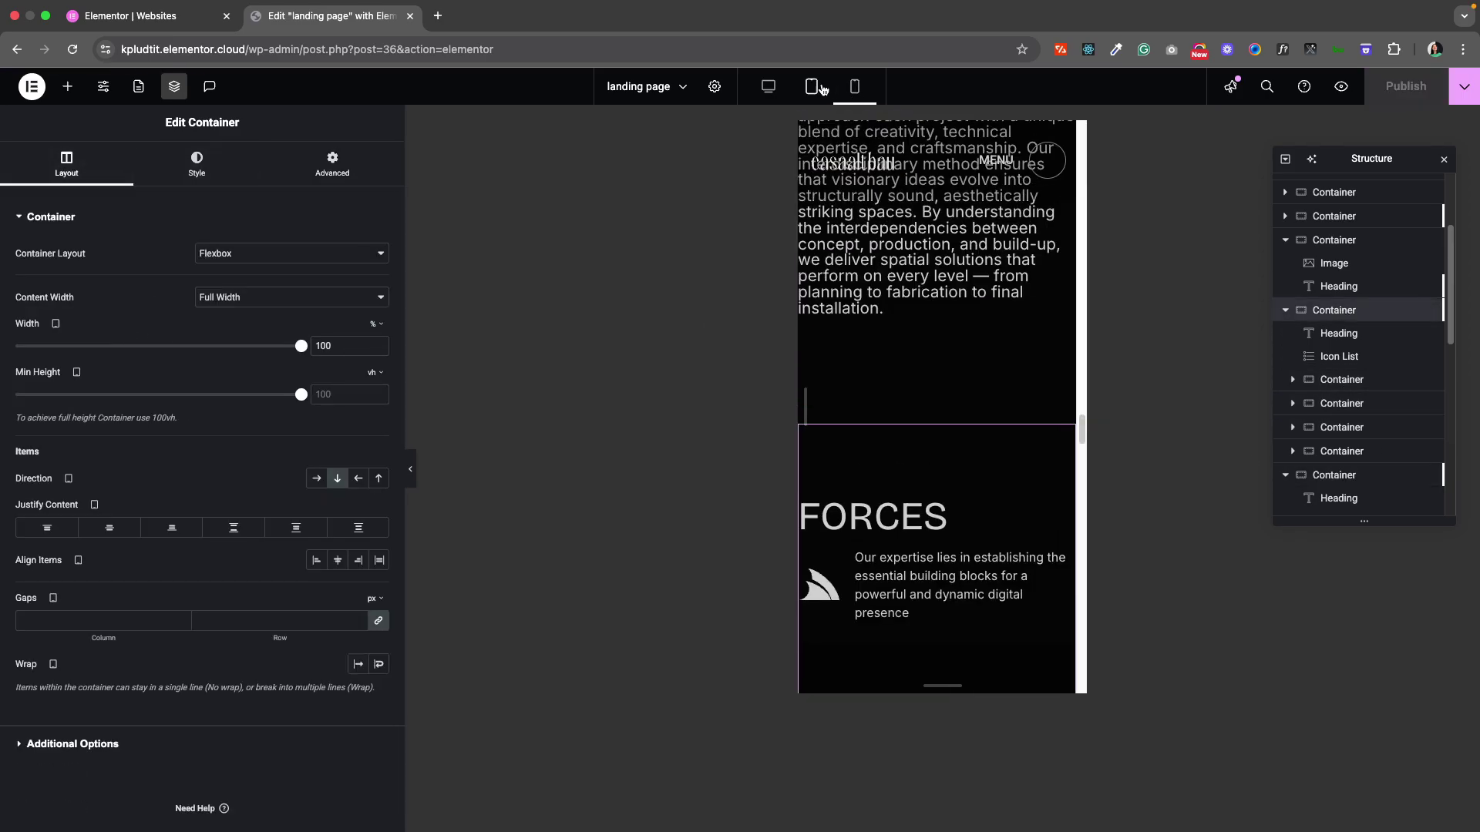
key("super+shift+m")
left_click(1343, 380)
left_click(354, 184)
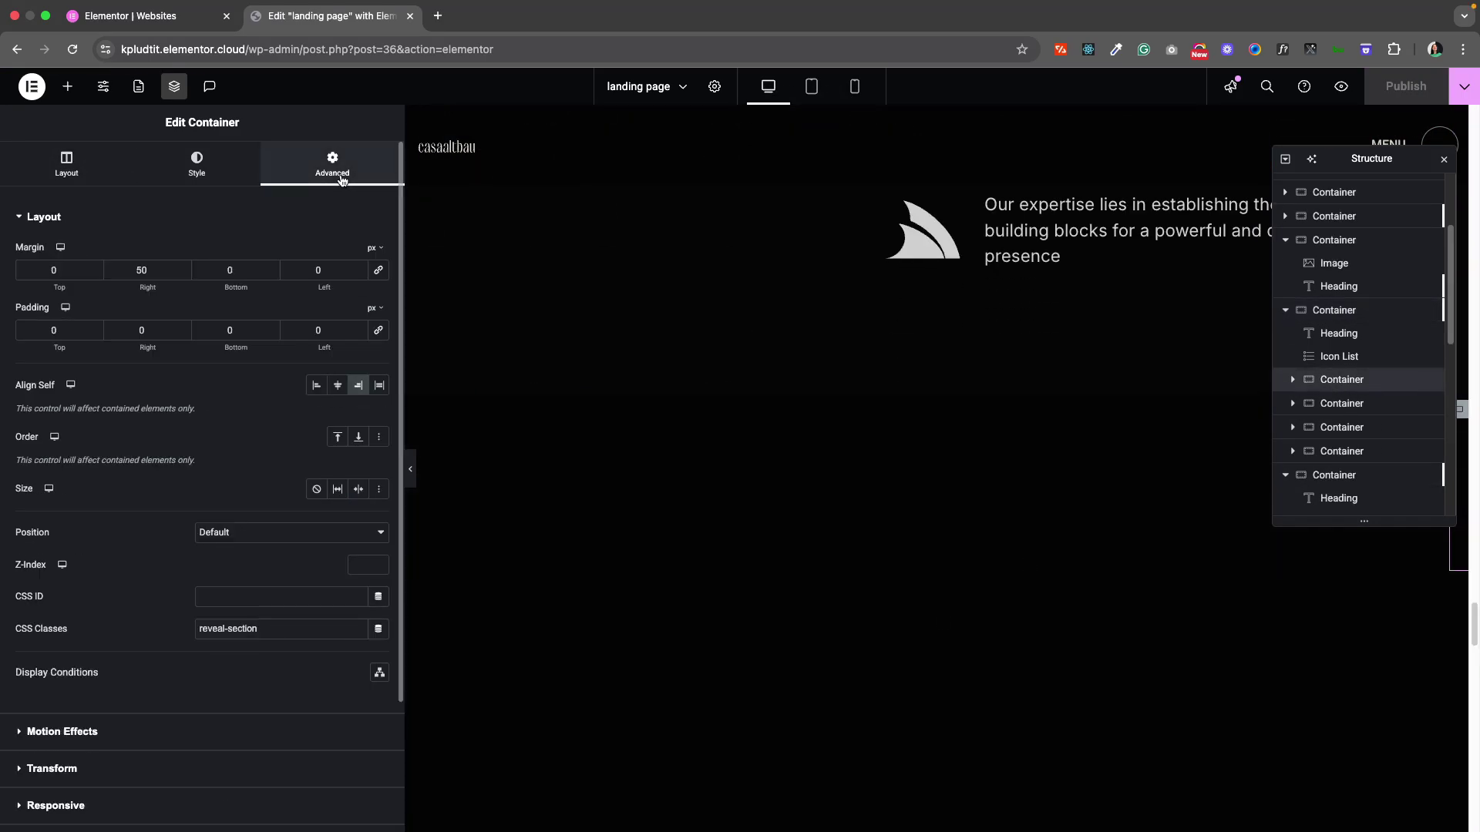
key("super+shift+m")
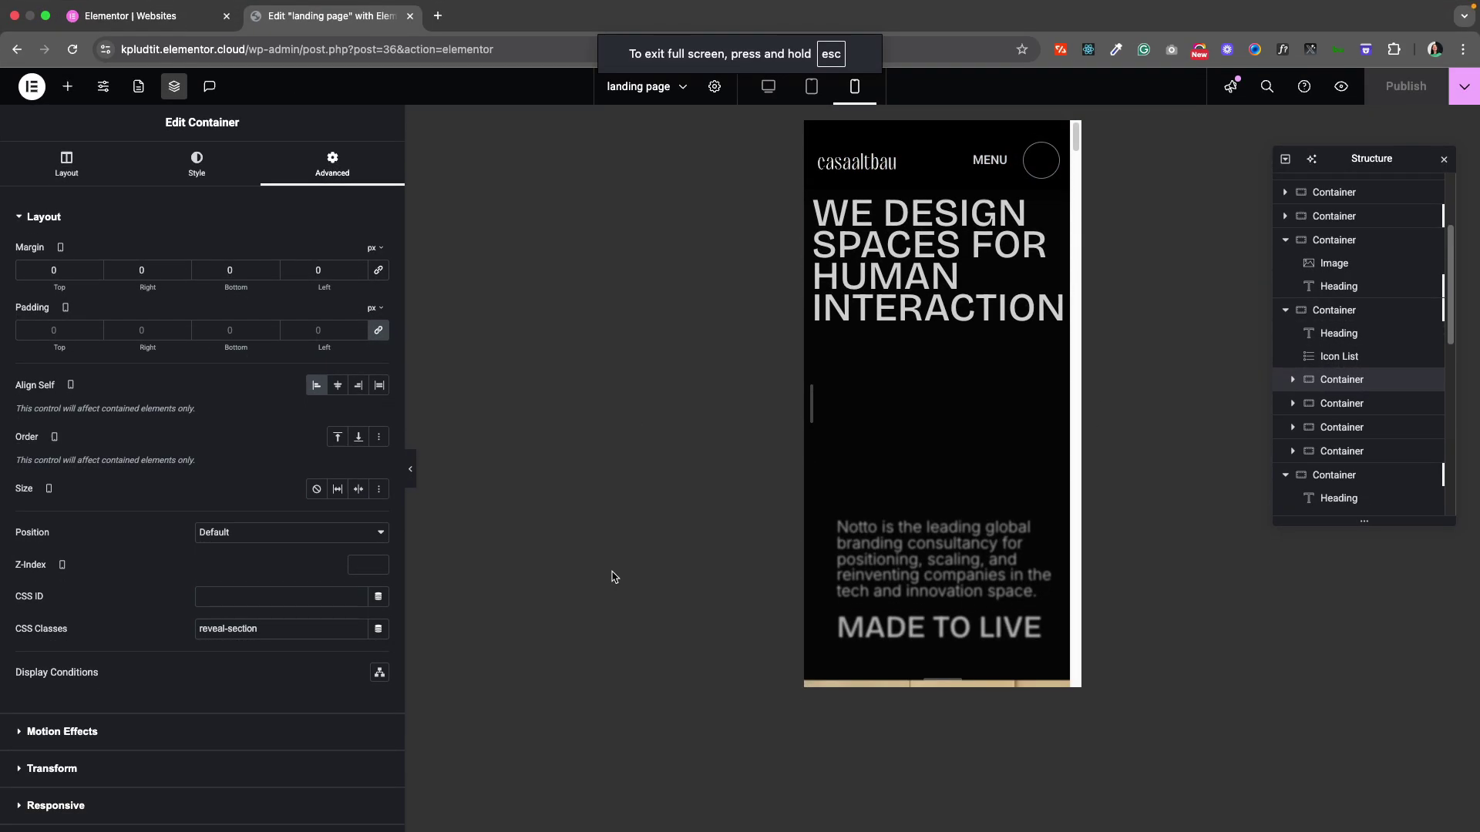
Turn on Hide On Tablet and Hide On Mobile for the card container.
scroll(1005, 483, "down", 15)
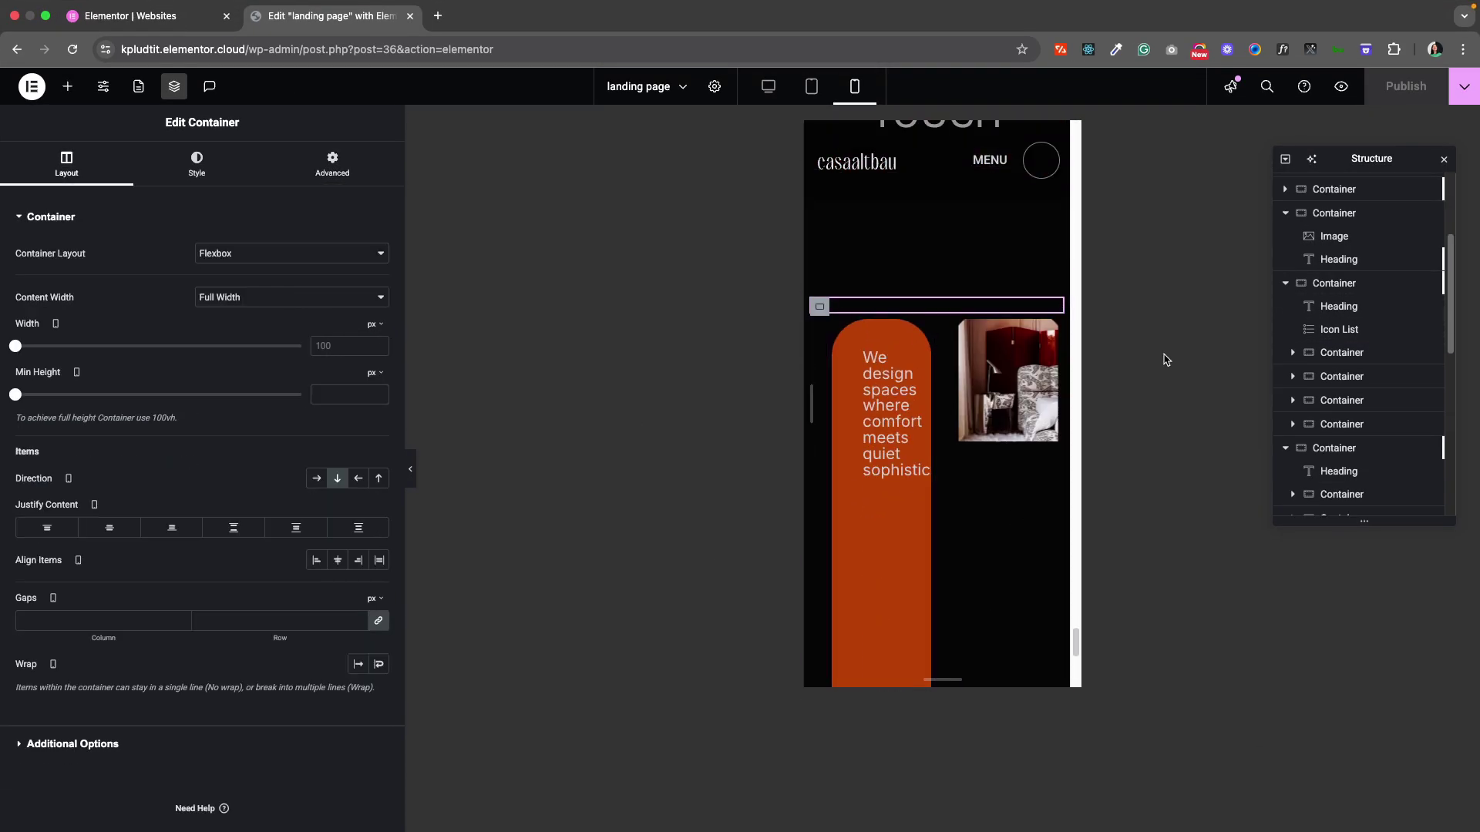
left_click(332, 165)
left_click(56, 806)
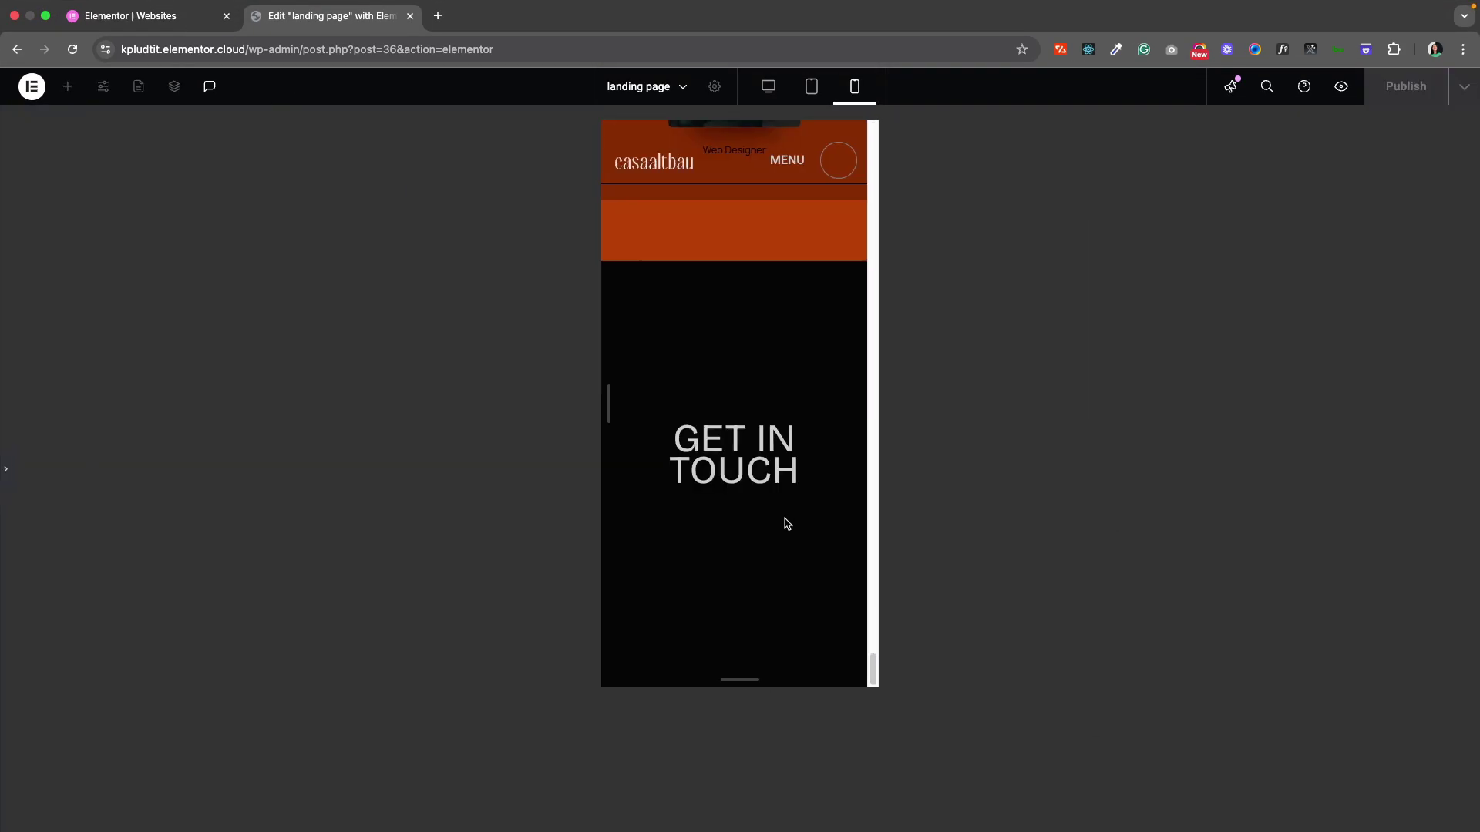
key("super+p")
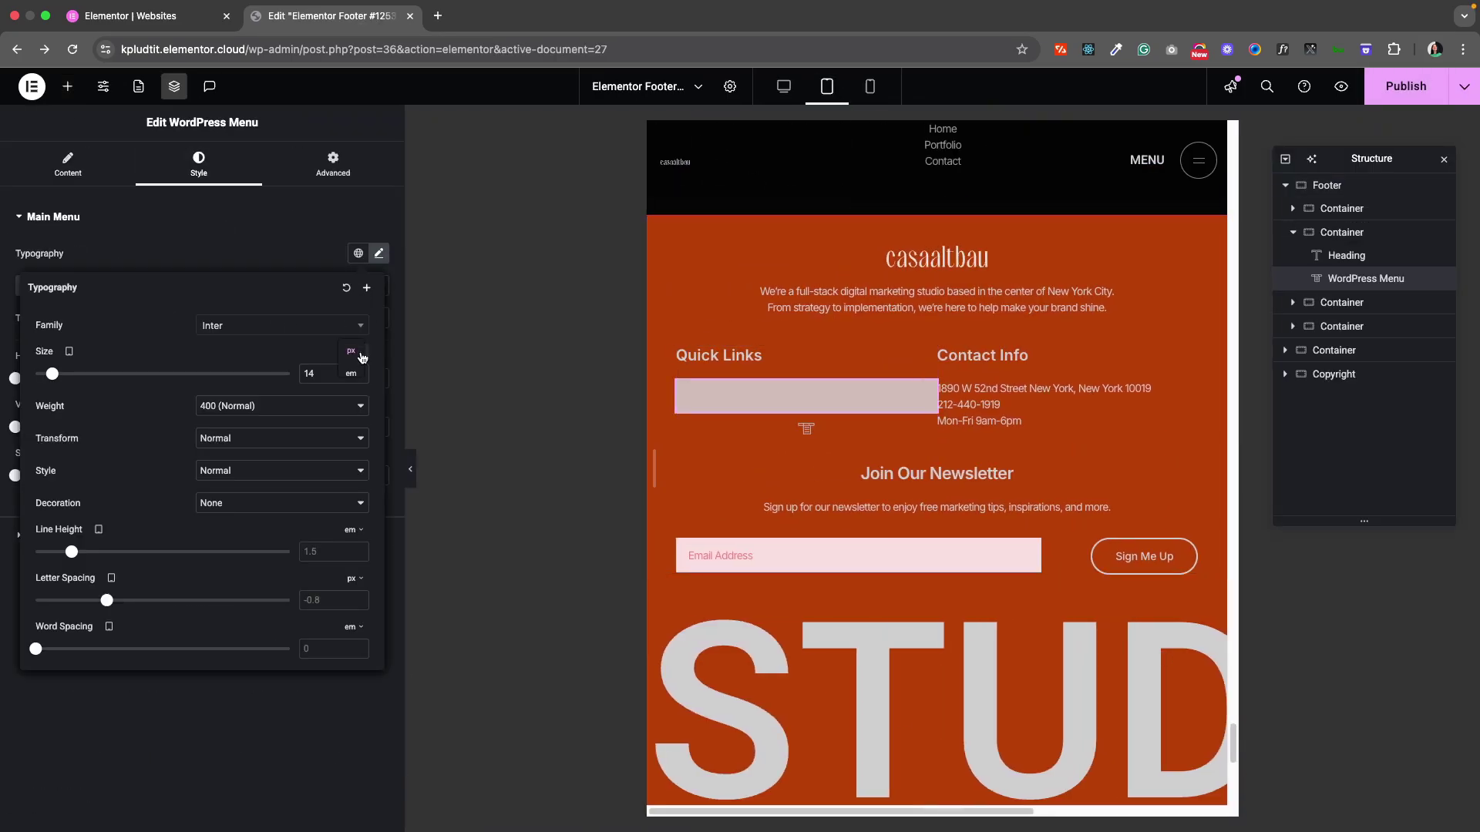
Reduce the footer menu text and STUDIO EGLI heading sizes with the size sliders.
left_click_drag(46, 374, 204, 377)
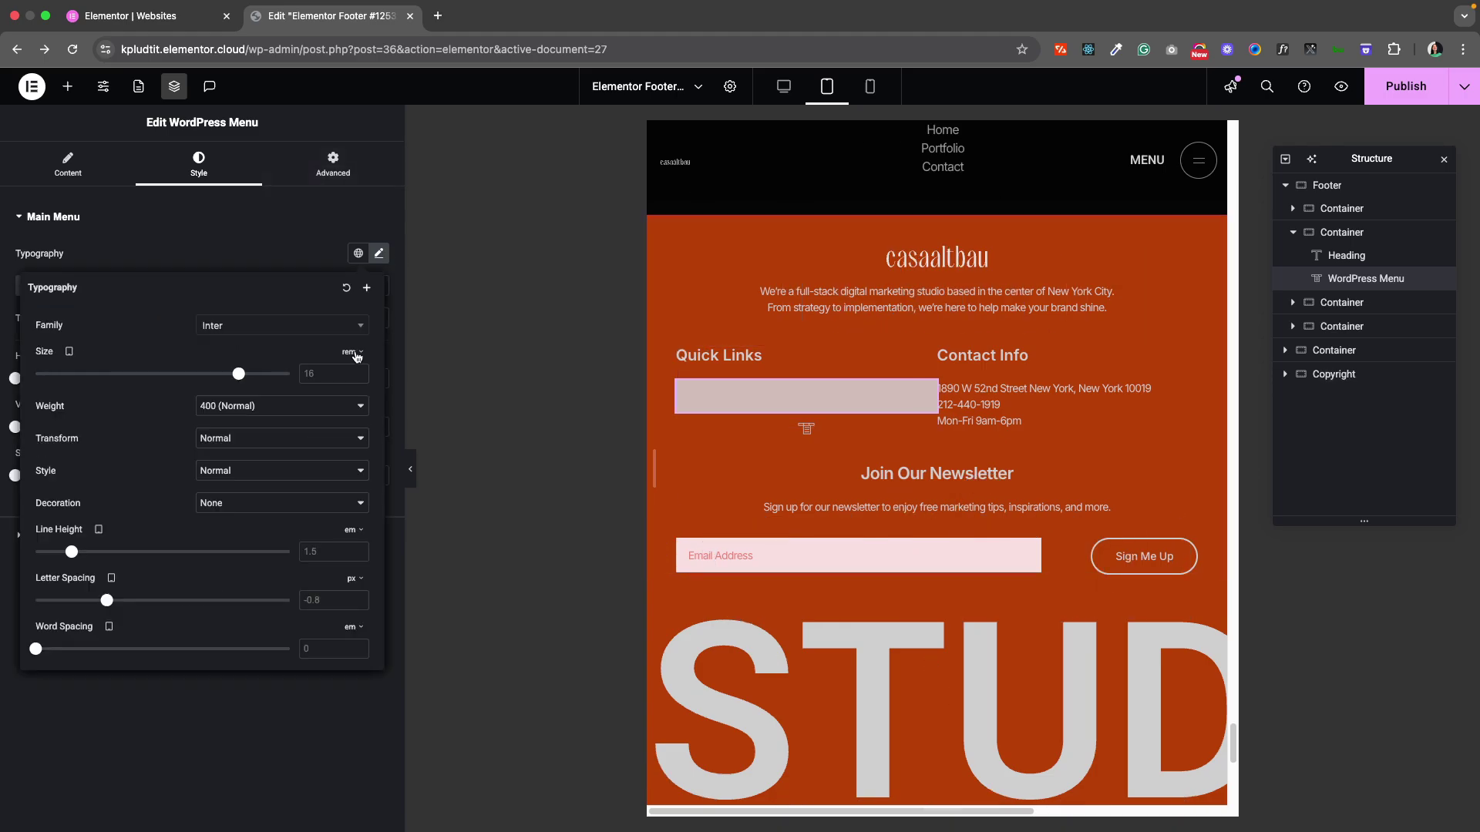
left_click(1285, 350)
left_click(1339, 374)
left_click_drag(298, 416, 135, 419)
scroll(1002, 463, "down", 3)
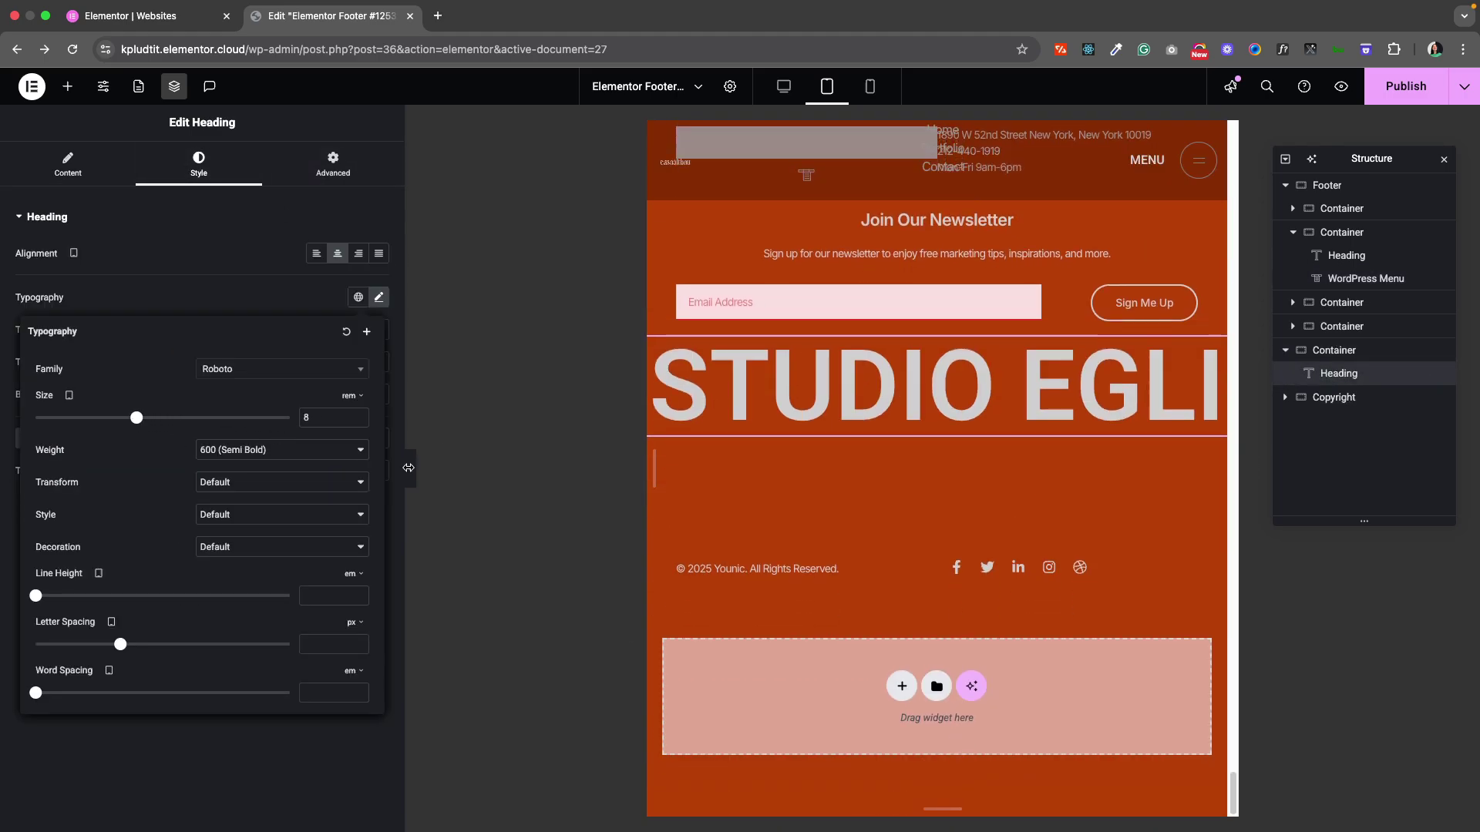
left_click(1077, 461)
Switch to mobile width and open the STUDIO EGLI heading's typography settings.
left_click(1333, 350)
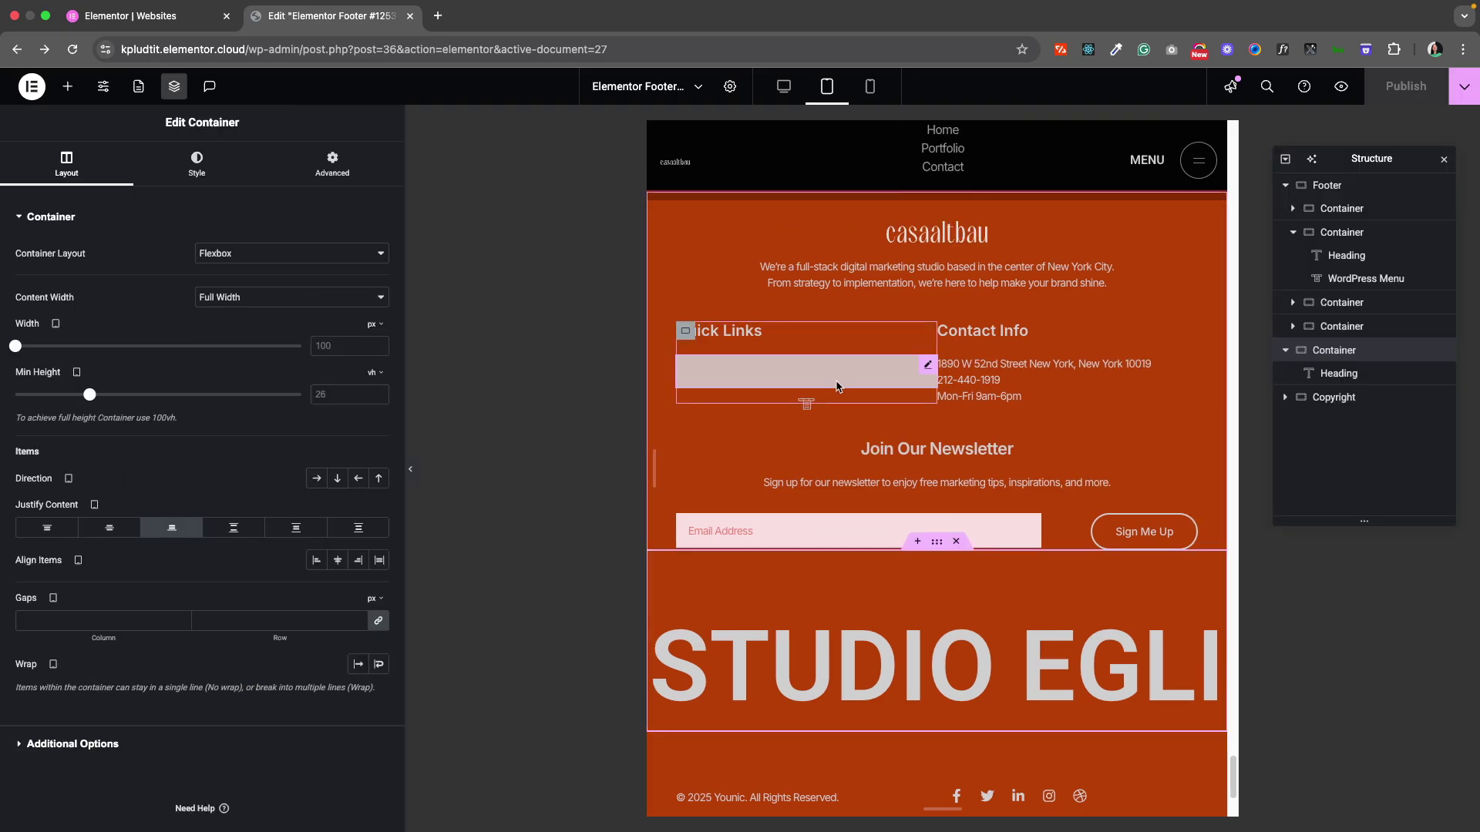
left_click(1323, 284)
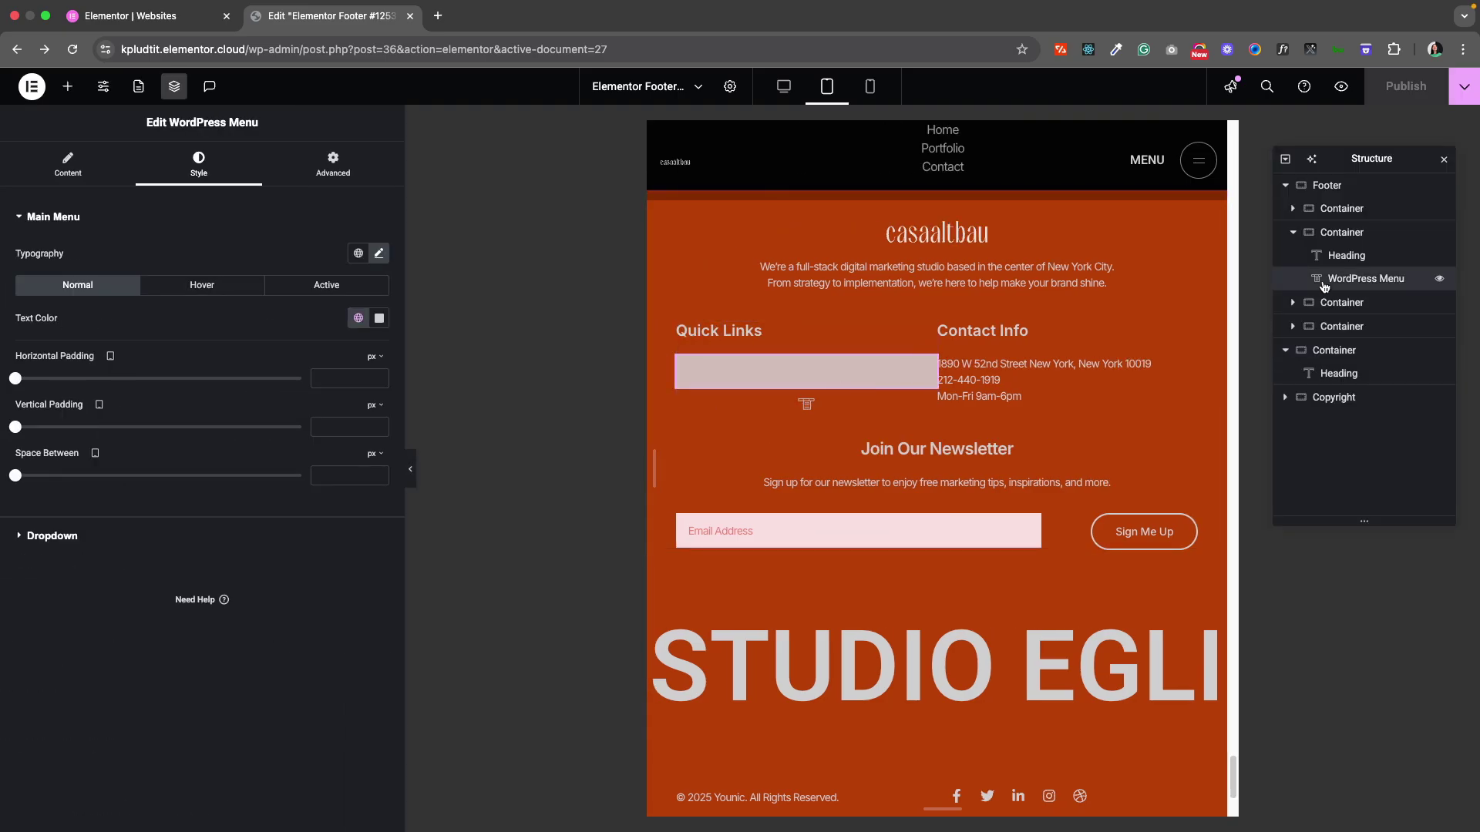
left_click(68, 165)
key("super+shift+m")
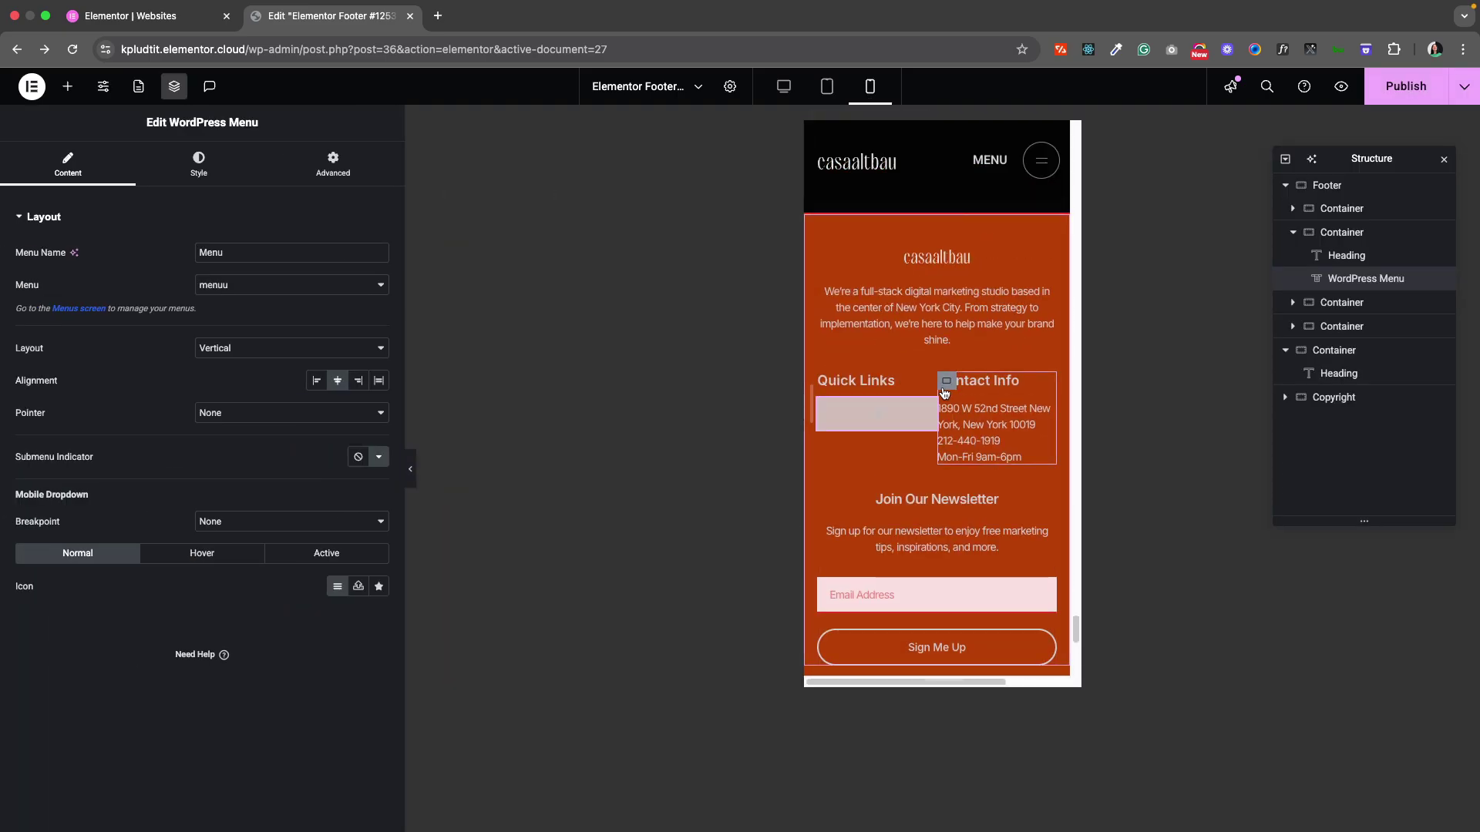
left_click(1342, 327)
left_click(1339, 373)
left_click(378, 296)
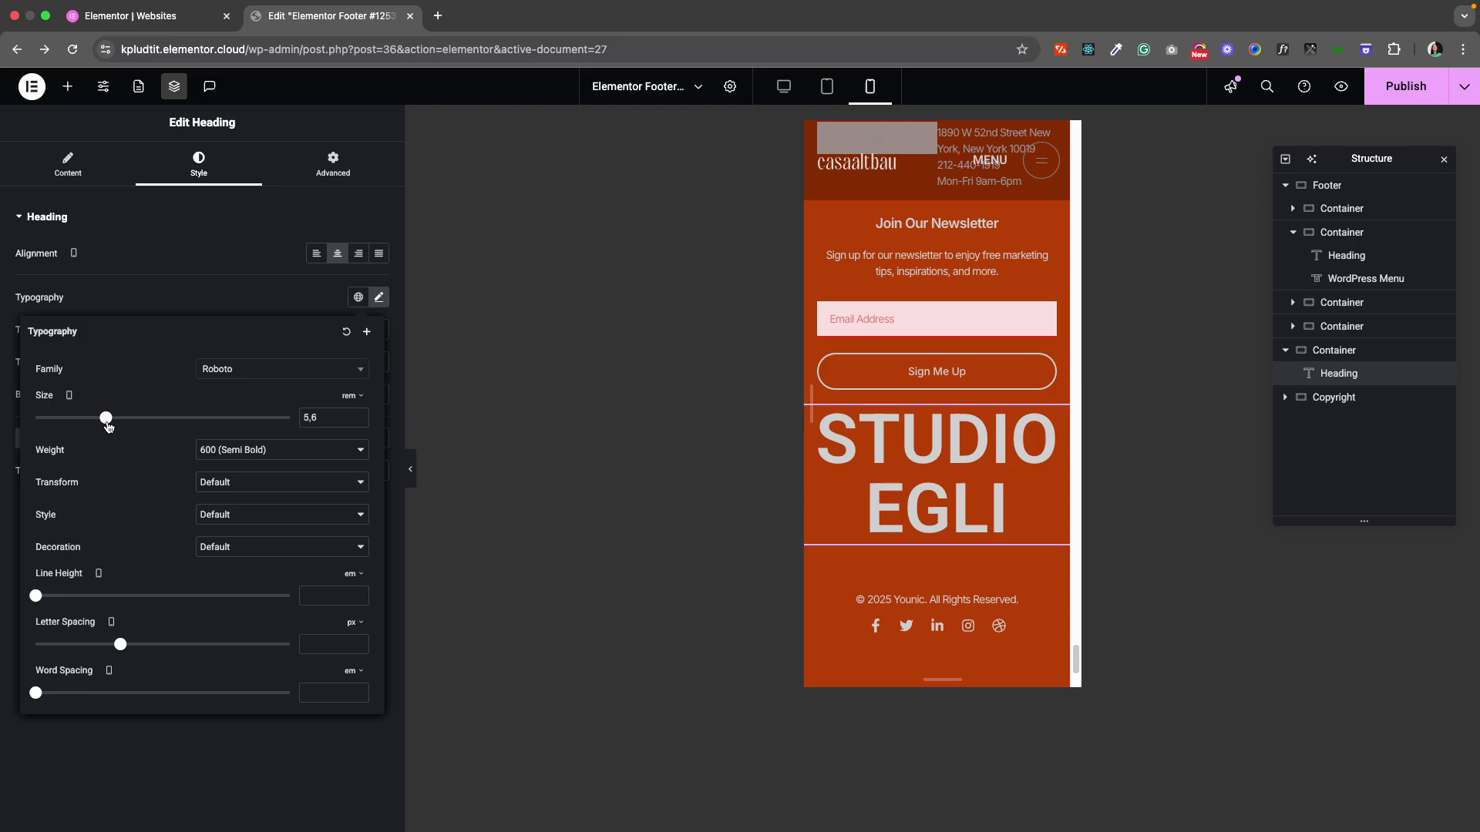
Change the STUDIO EGLI container's overflow setting in its additional options.
left_click(1336, 183)
left_click(90, 710)
left_click(270, 293)
left_click(231, 285)
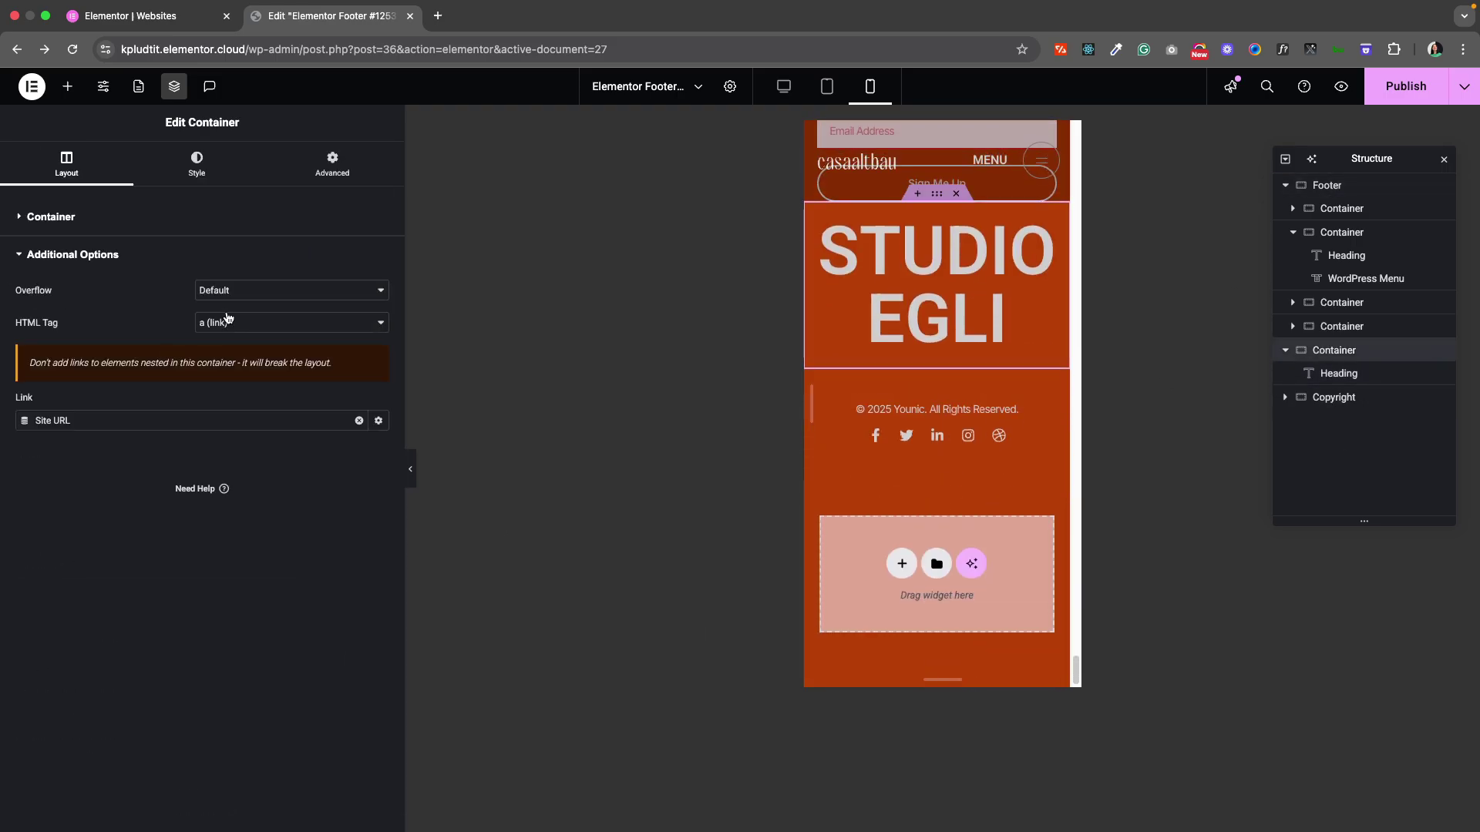
left_click(1342, 326)
left_click(997, 206)
Publish the footer and preview it at desktop width.
left_click(1405, 86)
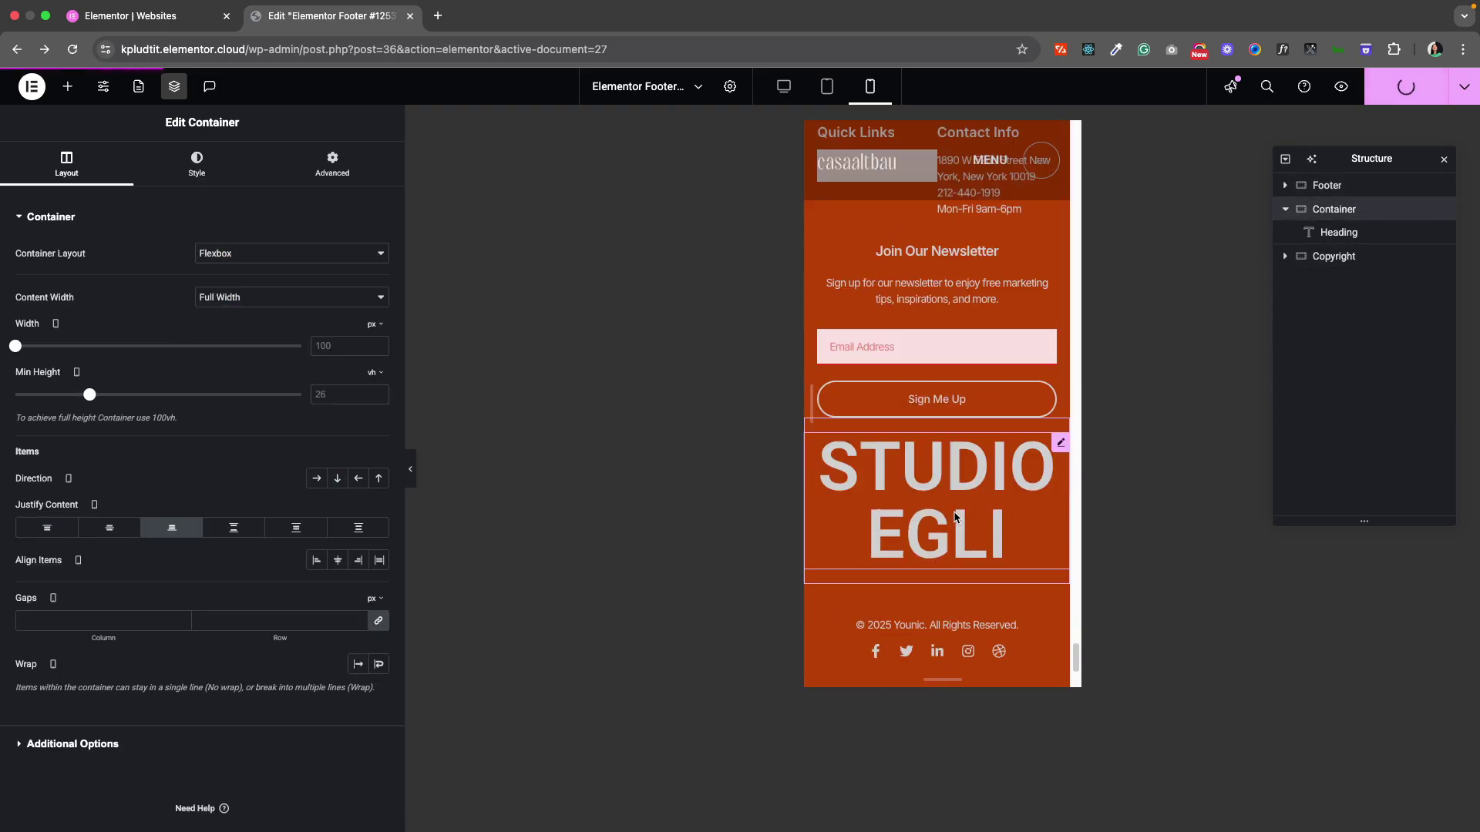
left_click(928, 373)
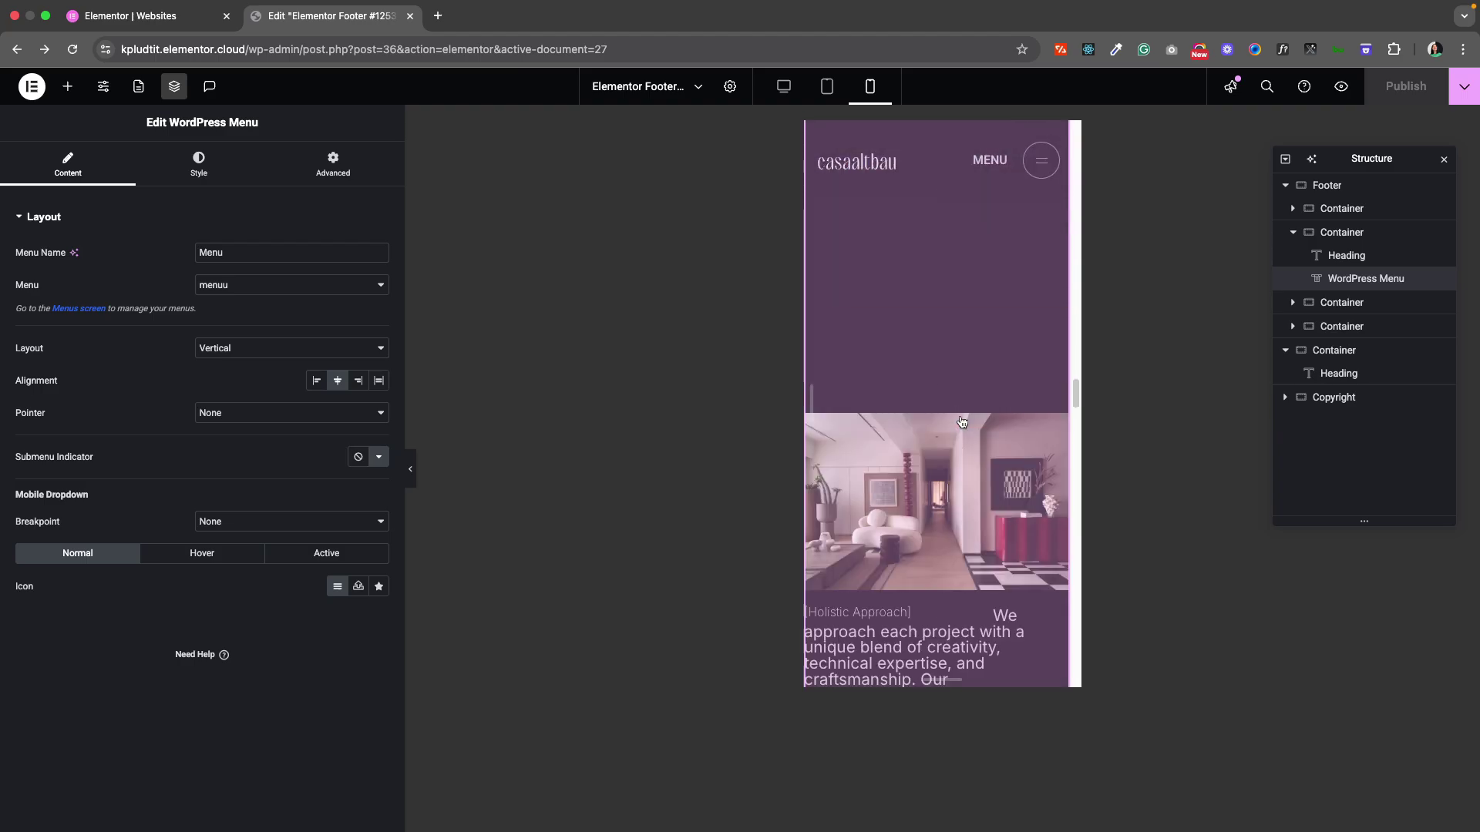
left_click(410, 468)
key("ctrl+shift+m")
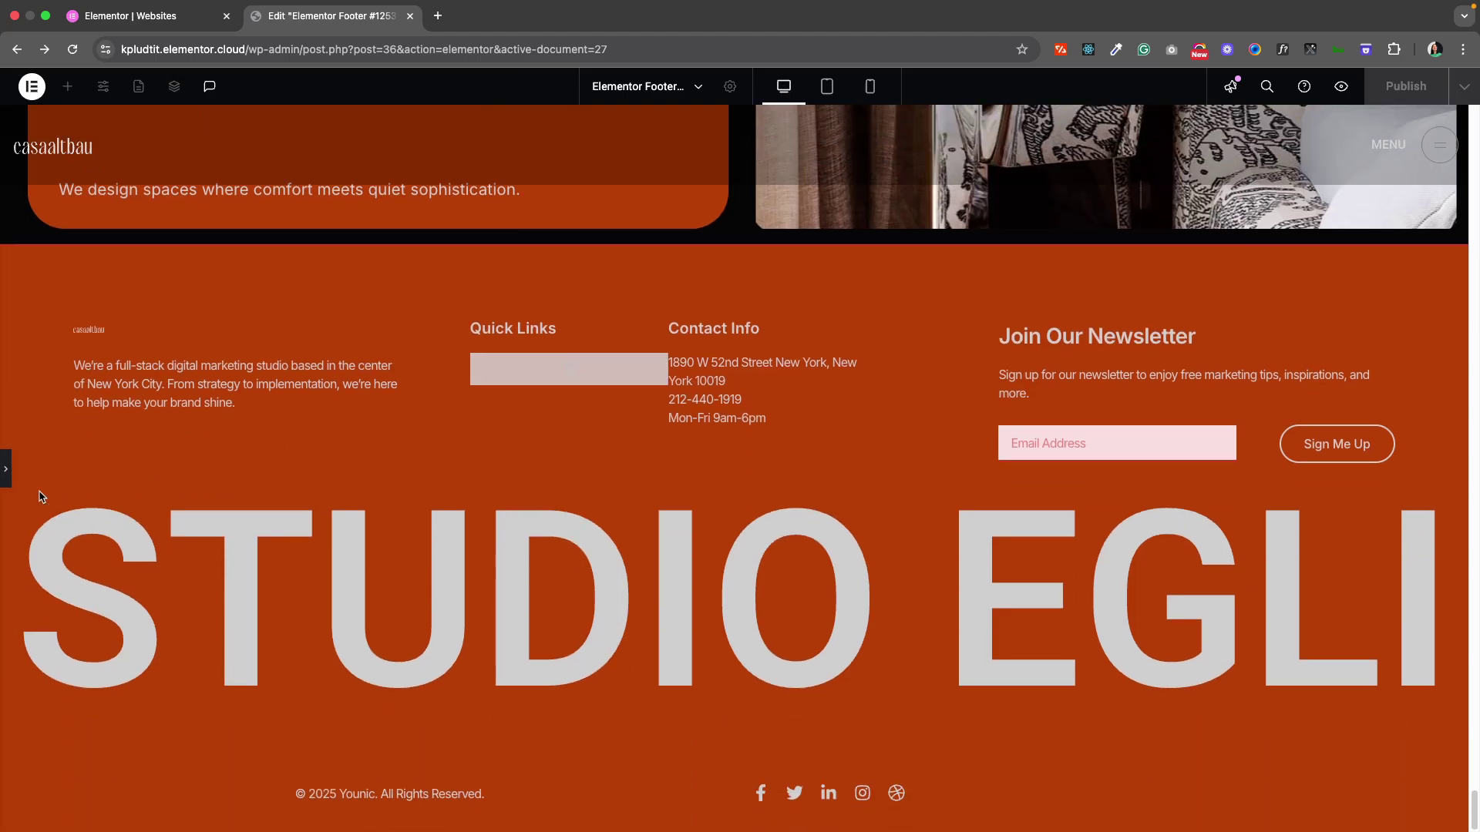